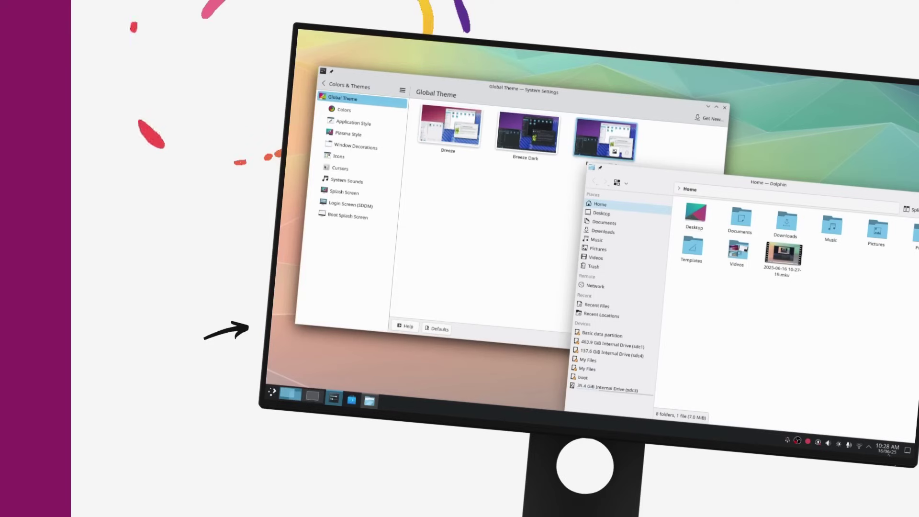
Choose the Breeze global theme and go to the Colors settings page.
left_click(888, 451)
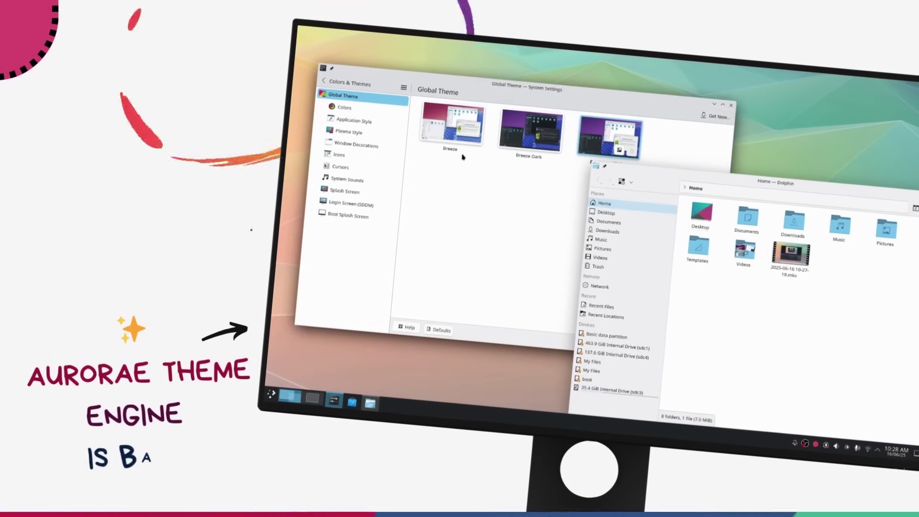
left_click(452, 125)
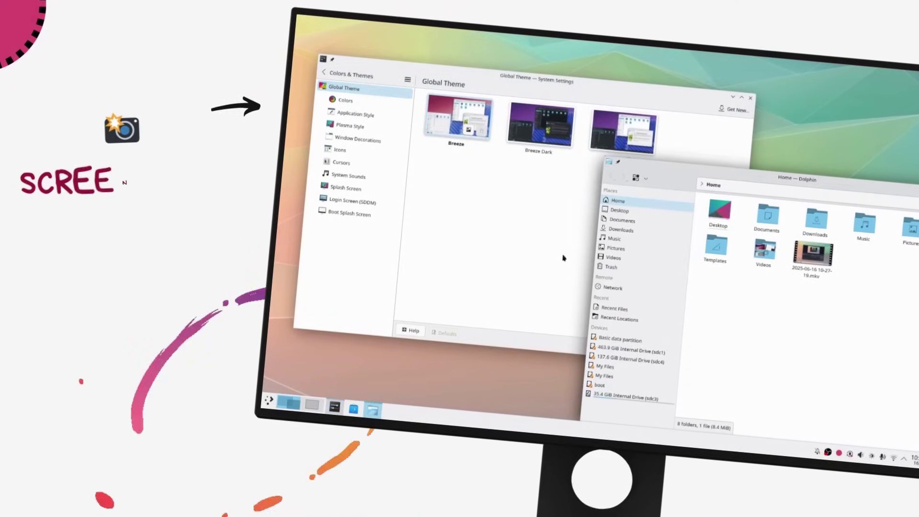
left_click(563, 258)
left_click(345, 100)
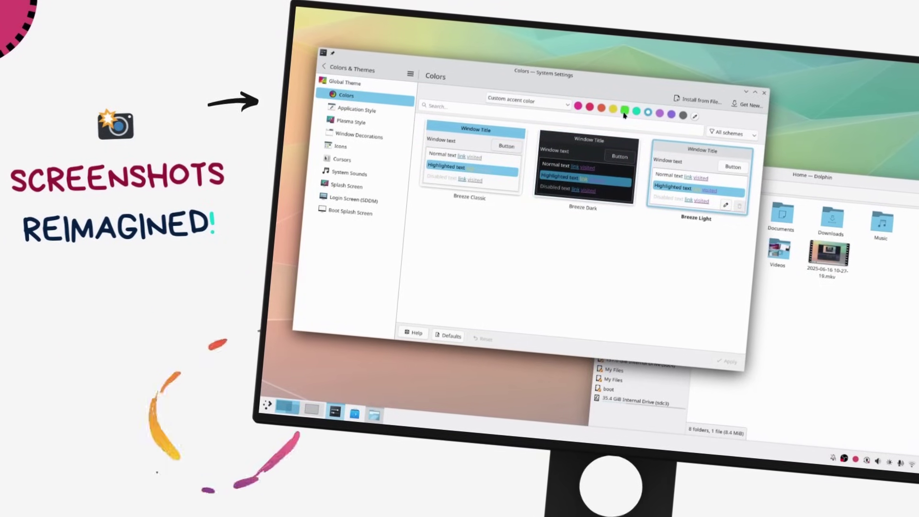
Apply the green accent colour.
left_click(623, 111)
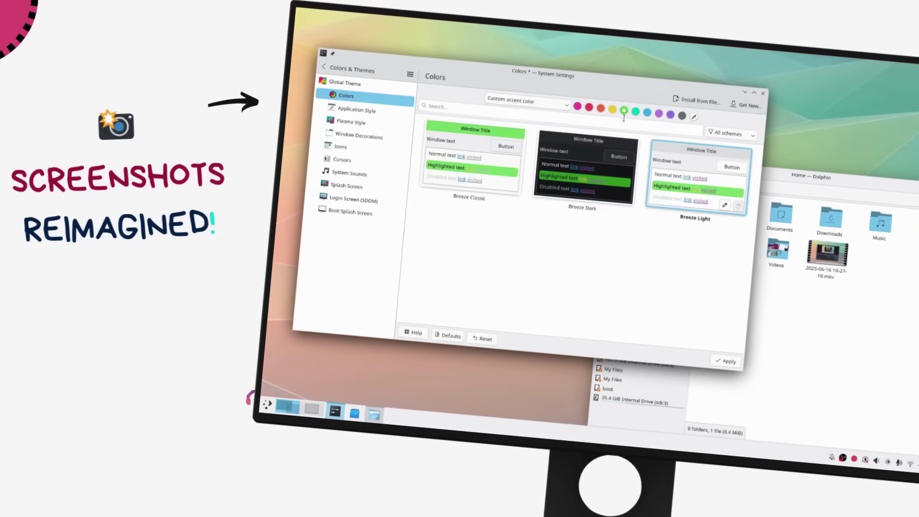
left_click(721, 360)
key("super")
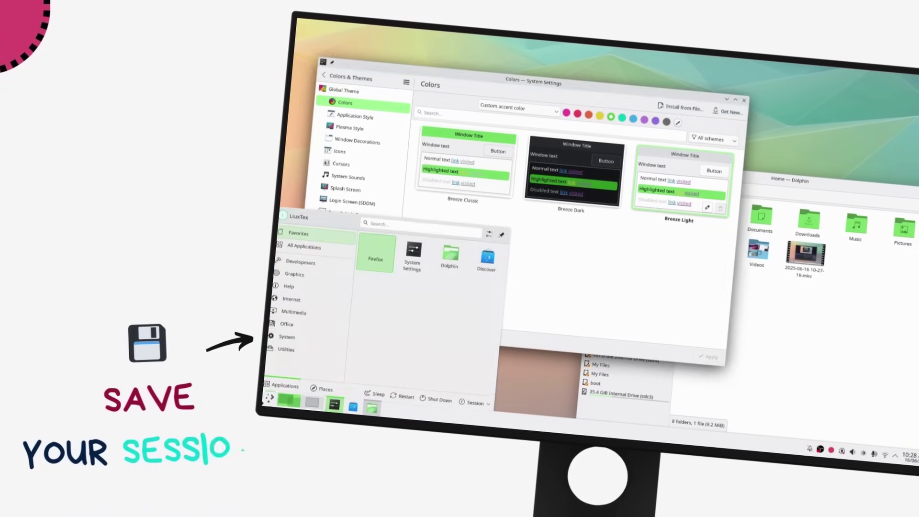
key("Escape")
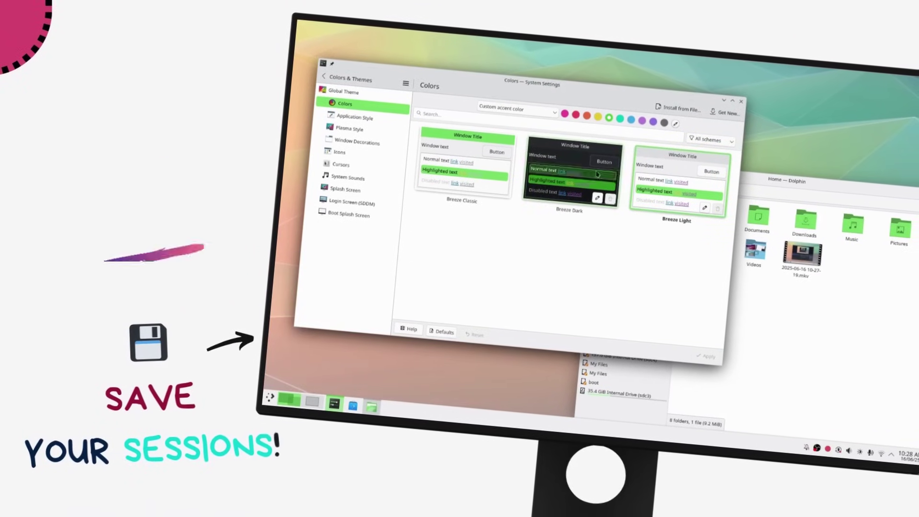
Apply the pink accent colour instead.
left_click(561, 117)
left_click(699, 355)
left_click(899, 454)
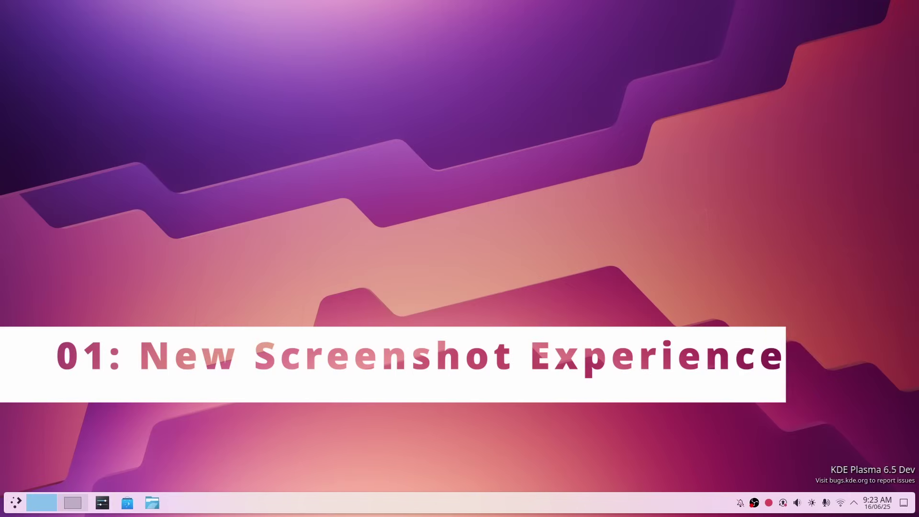
Capture a 987×463 region, draw a red freehand stroke in it, and open the annotation editor.
key("Print")
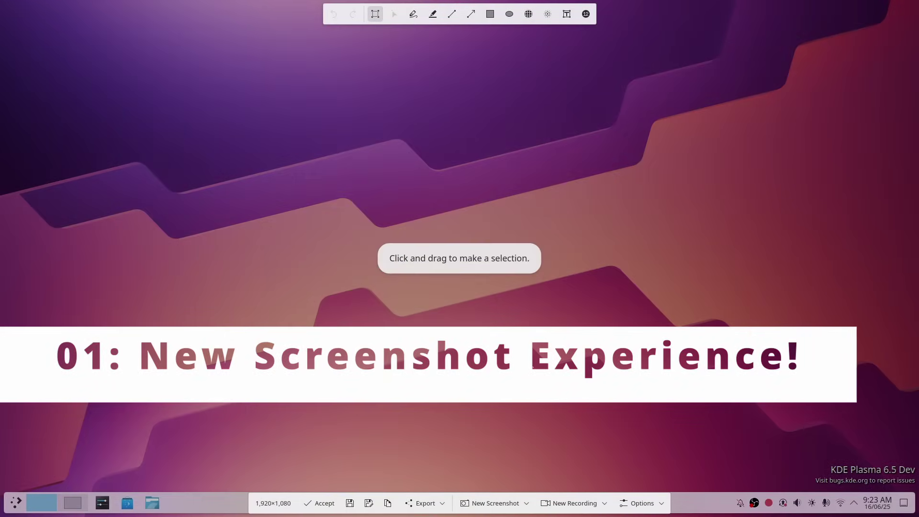
left_click_drag(85, 165, 558, 387)
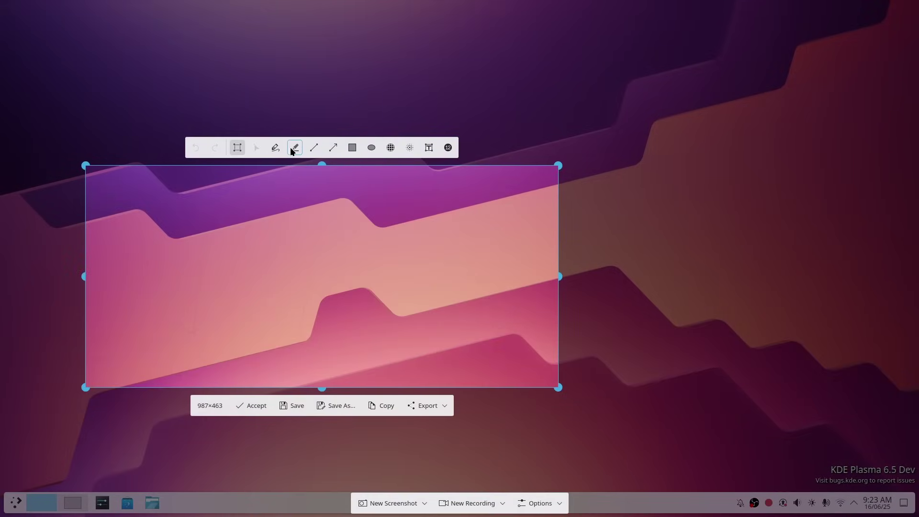
left_click(276, 148)
mouse_move(221, 218)
left_mouse_down()
mouse_move(210, 321)
mouse_move(249, 273)
mouse_move(260, 294)
mouse_move(268, 262)
left_mouse_up()
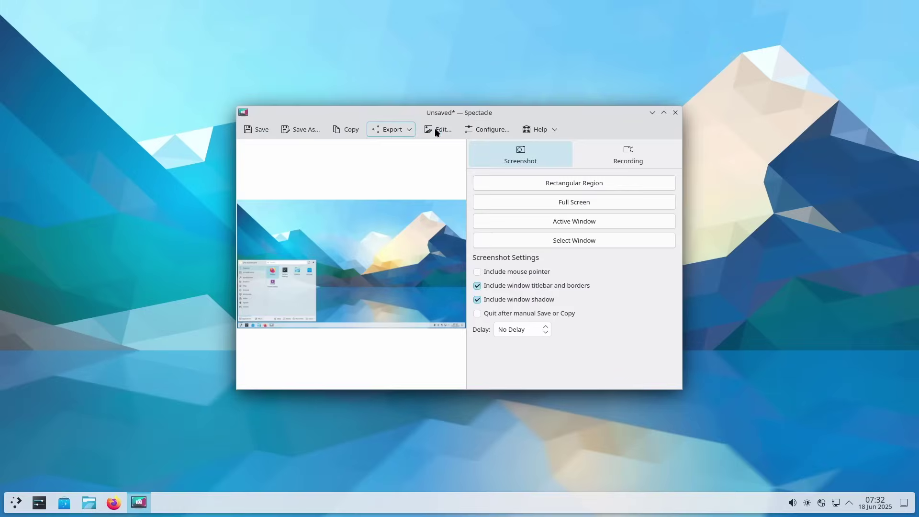
left_click(437, 130)
Capture a 765×530 region, circle the snowy peak in red, and save it.
left_click(483, 130)
left_click(588, 184)
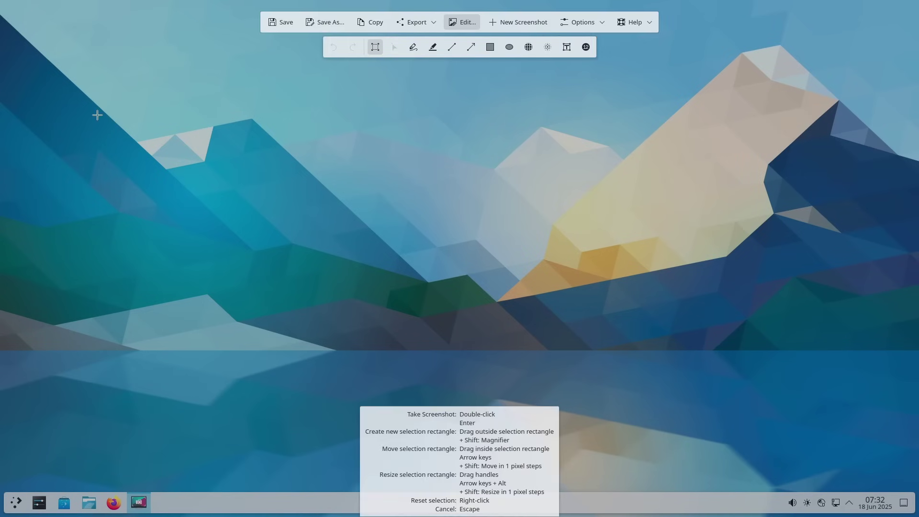
left_click_drag(98, 115, 464, 369)
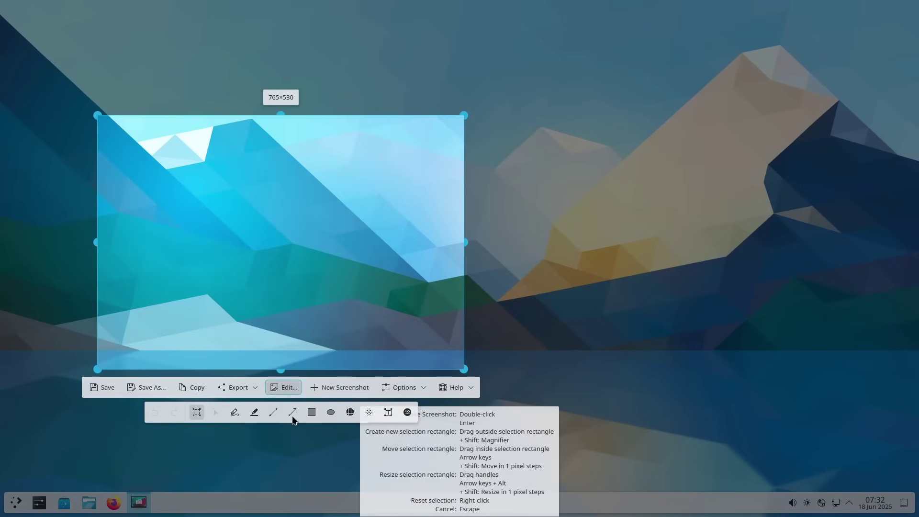
mouse_move(219, 158)
left_mouse_down()
mouse_move(199, 194)
mouse_move(225, 159)
left_mouse_up()
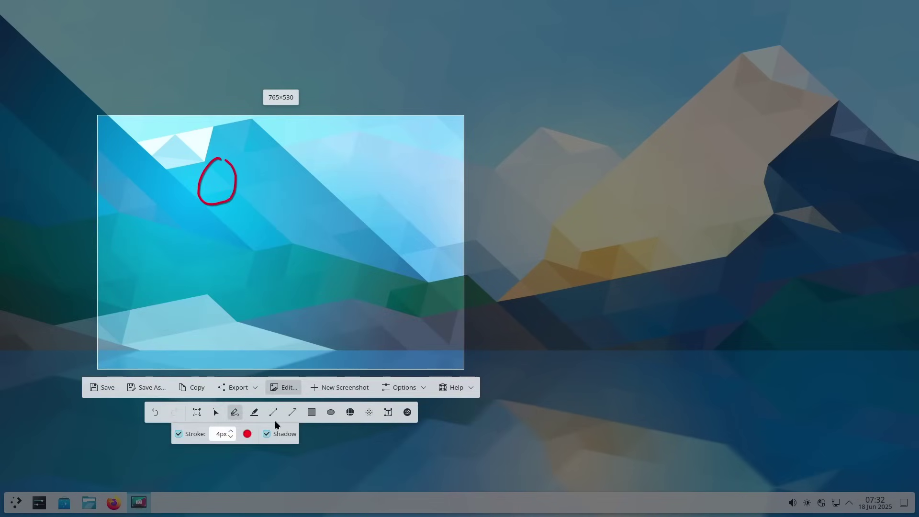
left_click(106, 386)
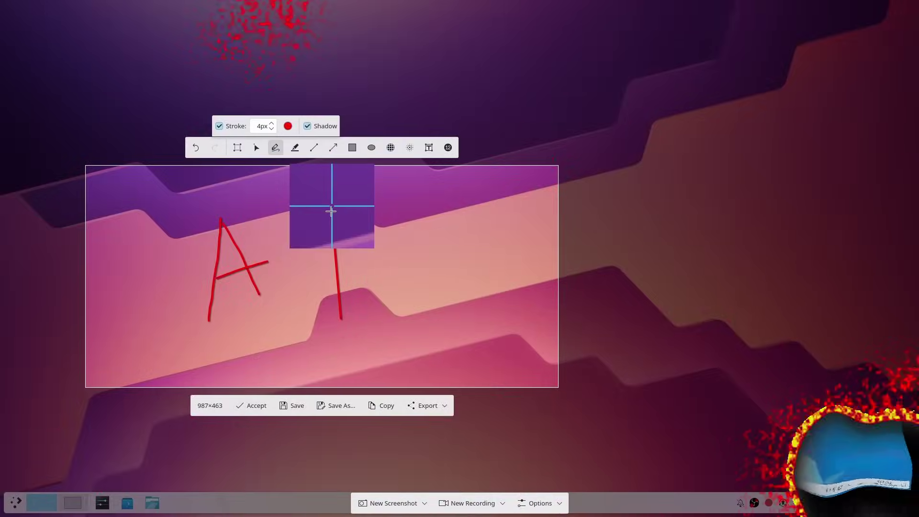
Draw two more red strokes on the selection, then cancel the capture.
left_click_drag(331, 211, 477, 324)
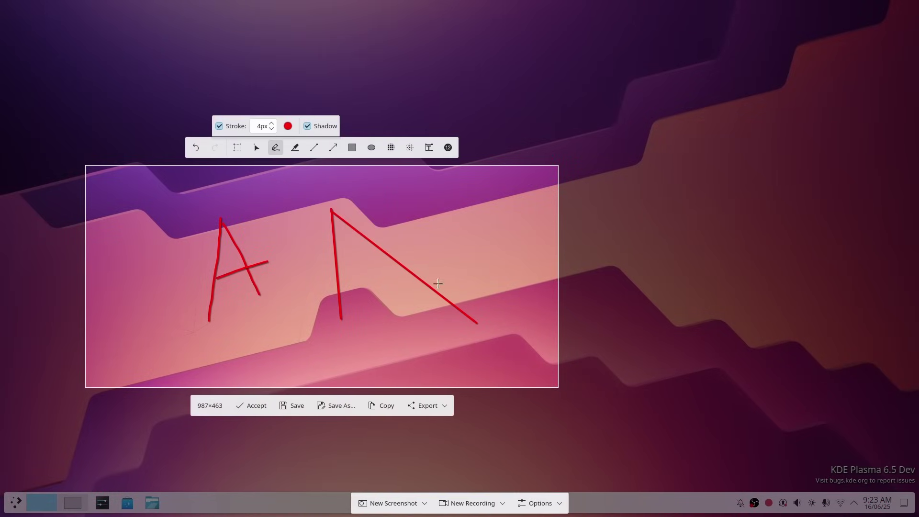
left_click_drag(331, 211, 406, 378)
key("Escape")
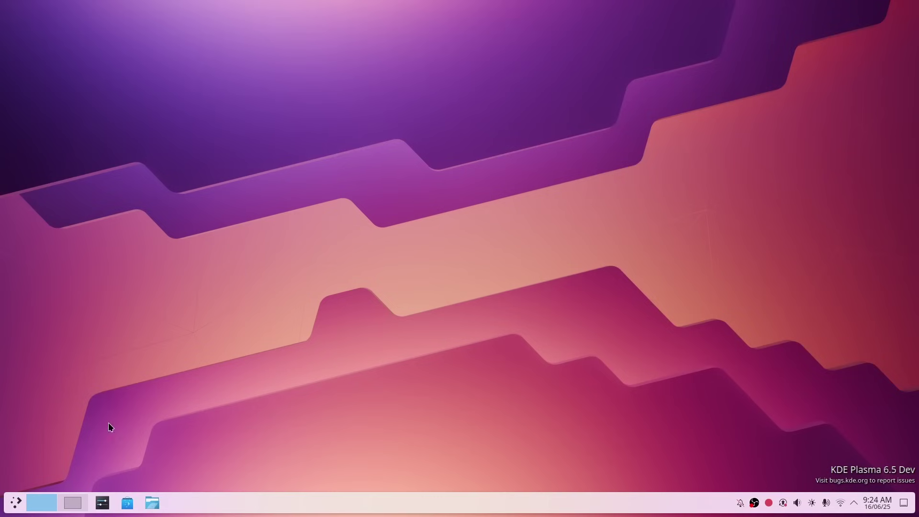
Capture the screen over the open launcher and circle the Discover icon with an ellipse.
left_click(12, 505)
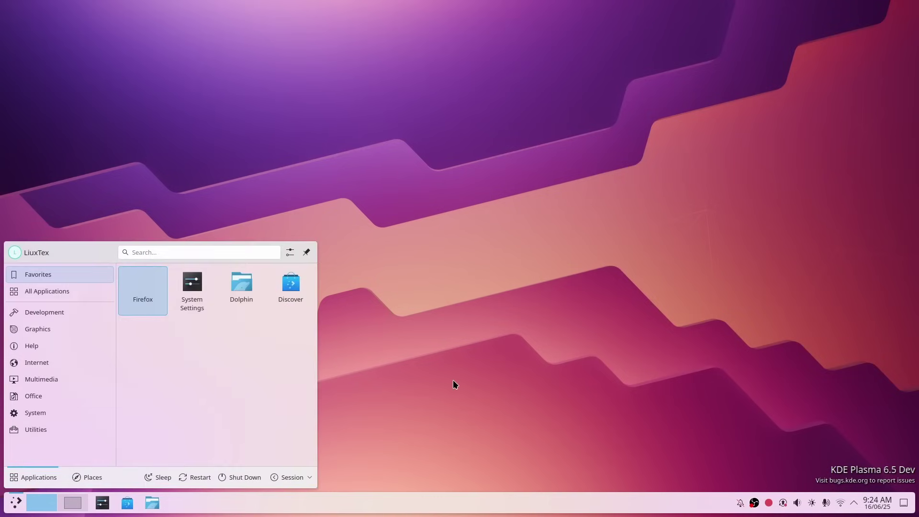
key("Print")
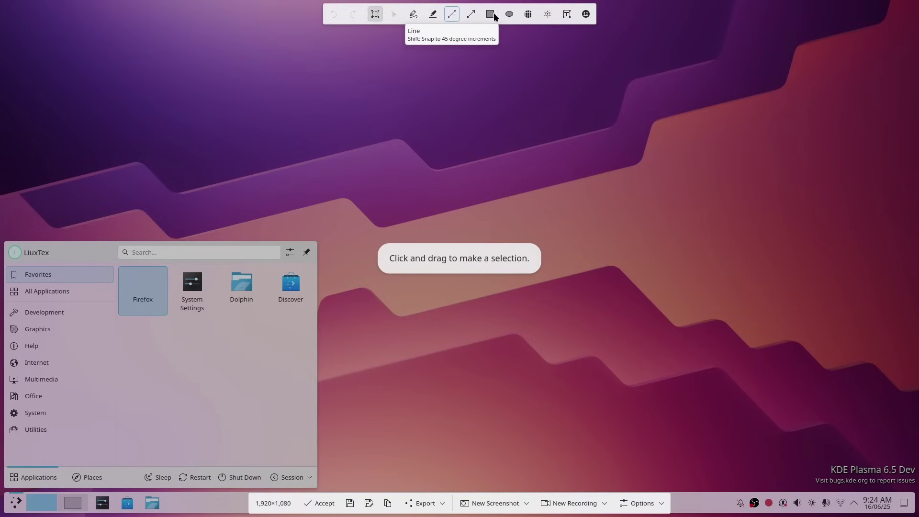
left_click(509, 15)
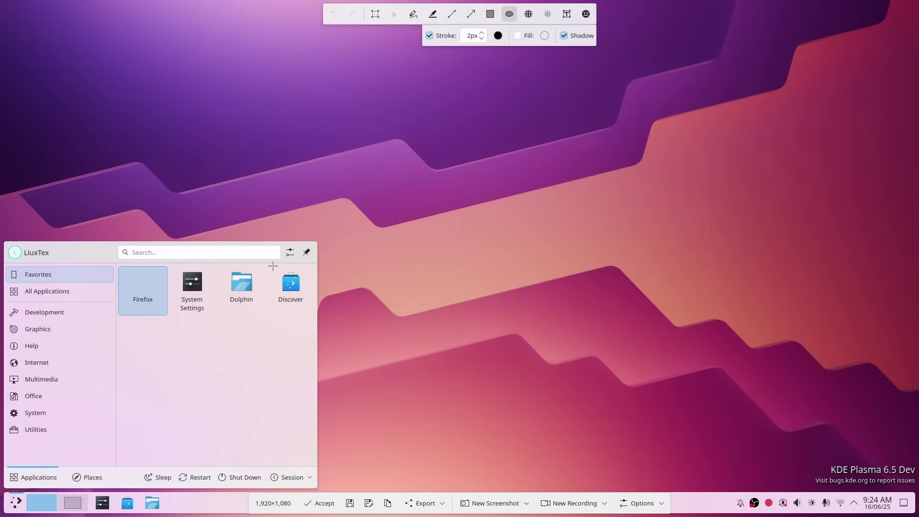
left_click_drag(273, 267, 309, 320)
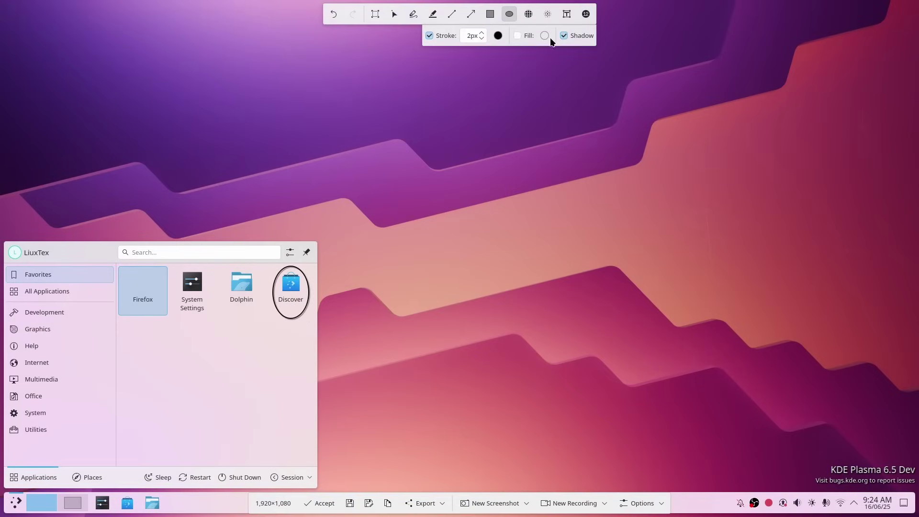
left_click(527, 511)
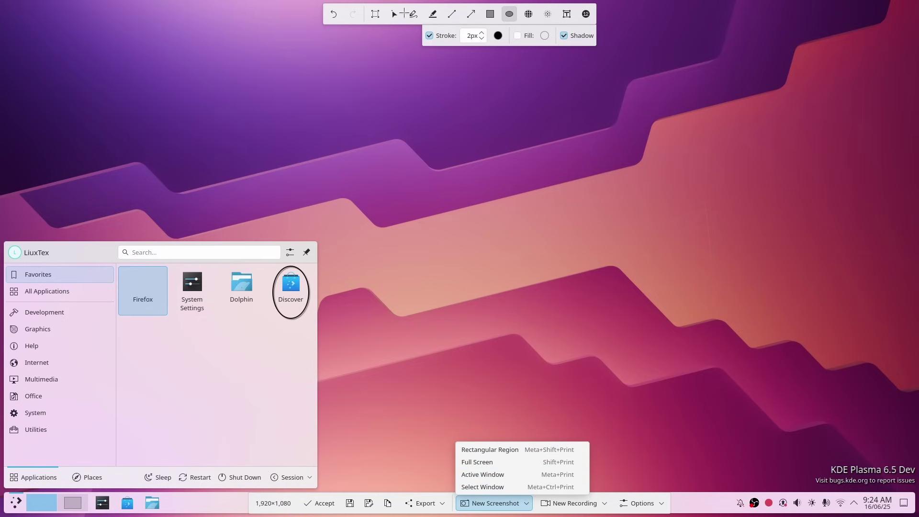
Underline Discover in red, add a stroke toward Favorites, and start a new rectangular-region capture.
left_click(414, 14)
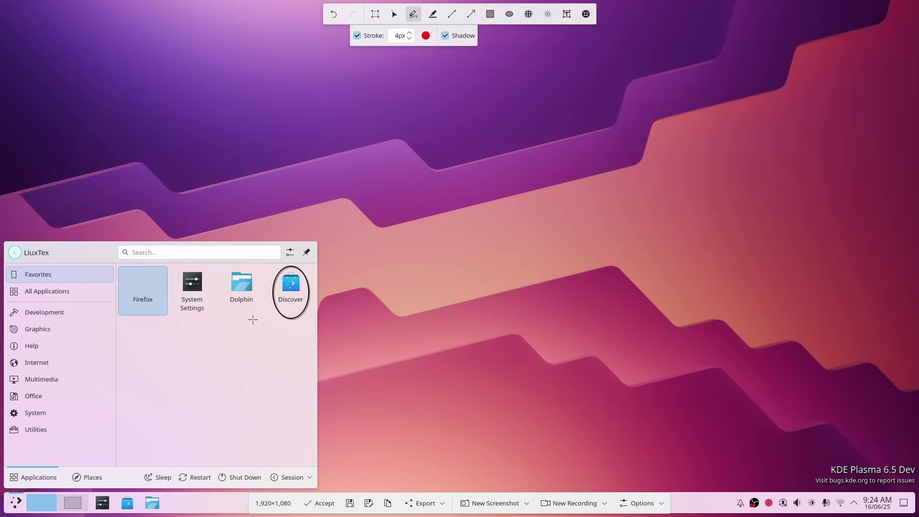
left_click_drag(250, 320, 302, 321)
left_click_drag(3, 217, 117, 288)
left_click(395, 13)
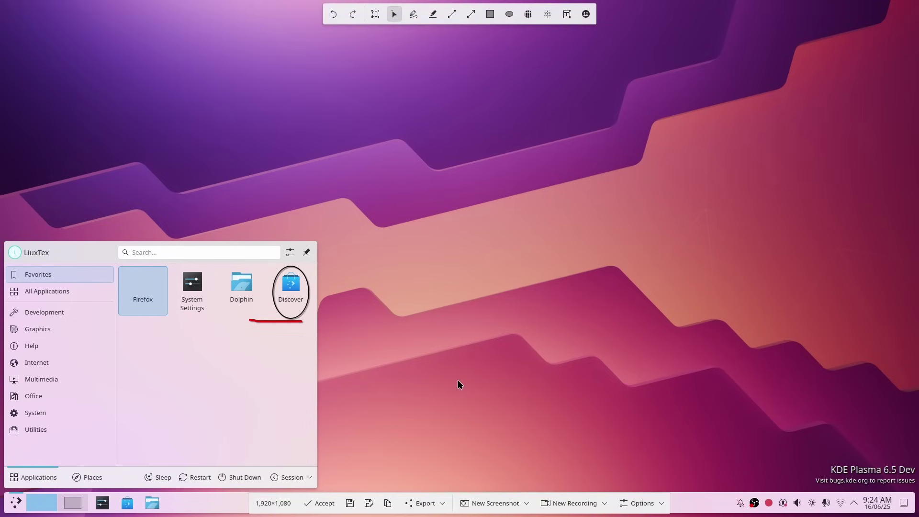
left_click(506, 513)
left_click(529, 448)
Capture the open launcher and blur the Dolphin, System Settings and Development labels.
key("Escape")
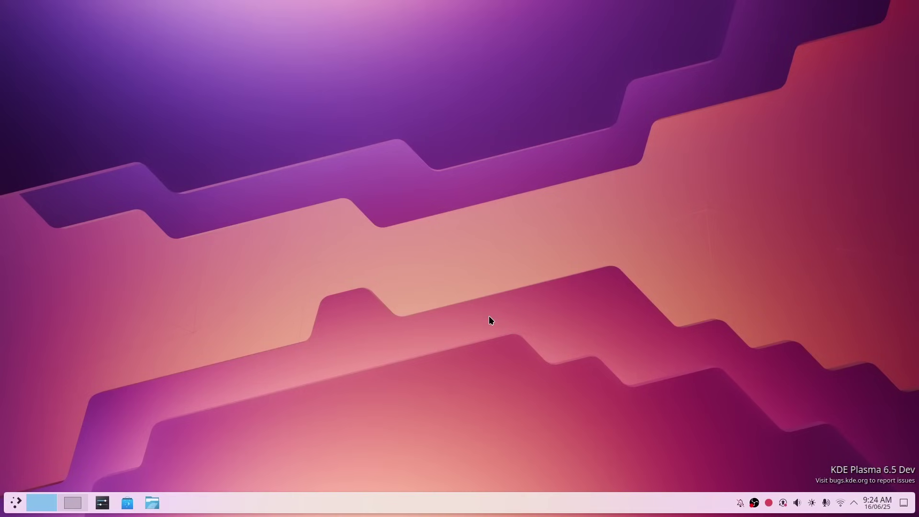
key("super")
key("Print")
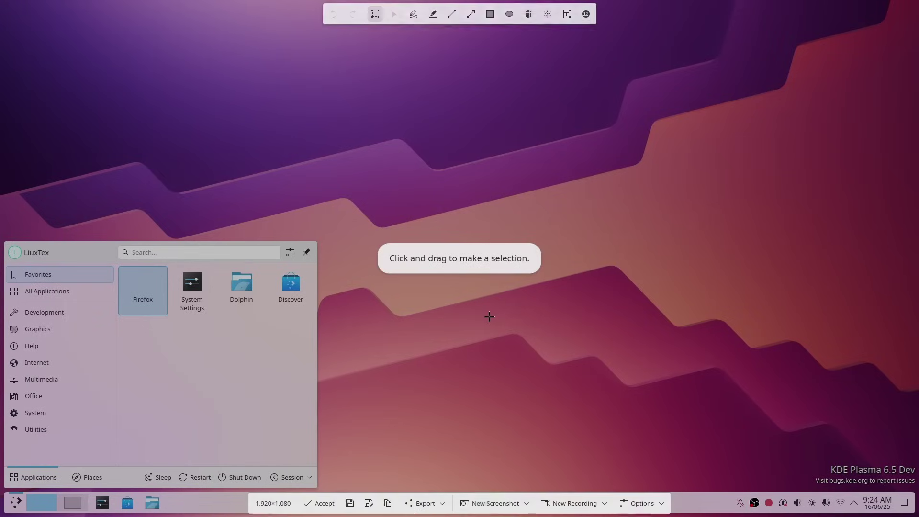
left_click(548, 15)
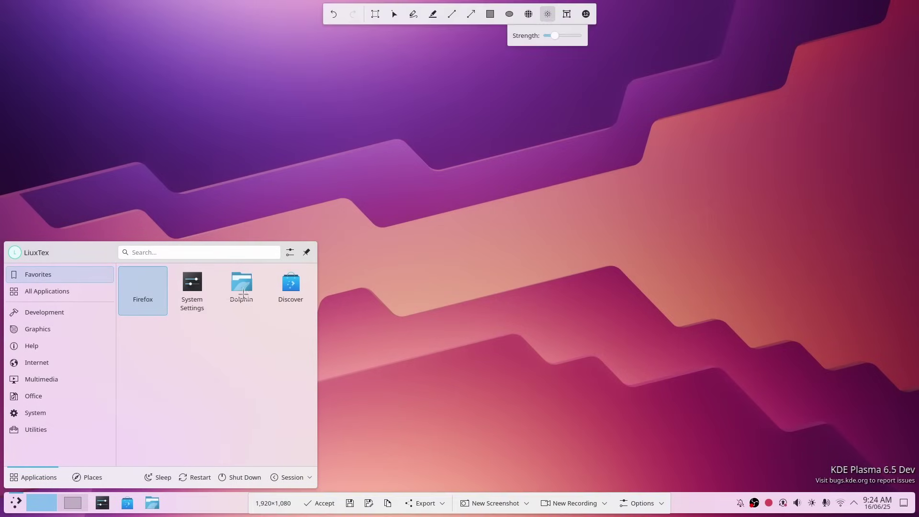
left_click_drag(252, 307, 263, 313)
left_click_drag(182, 296, 206, 311)
left_click_drag(62, 308, 67, 321)
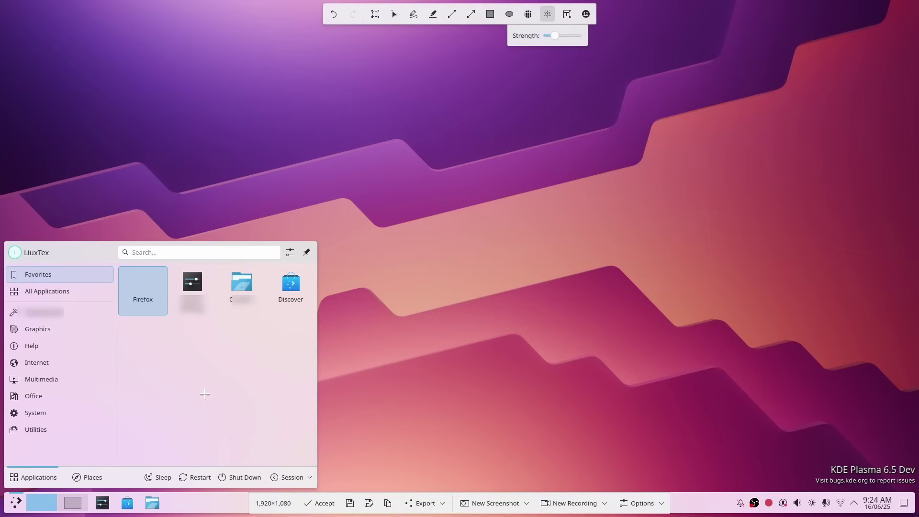
Accept the blurred capture, close Spectacle, and mark an 827×519 region, nudging it lower.
key("Return")
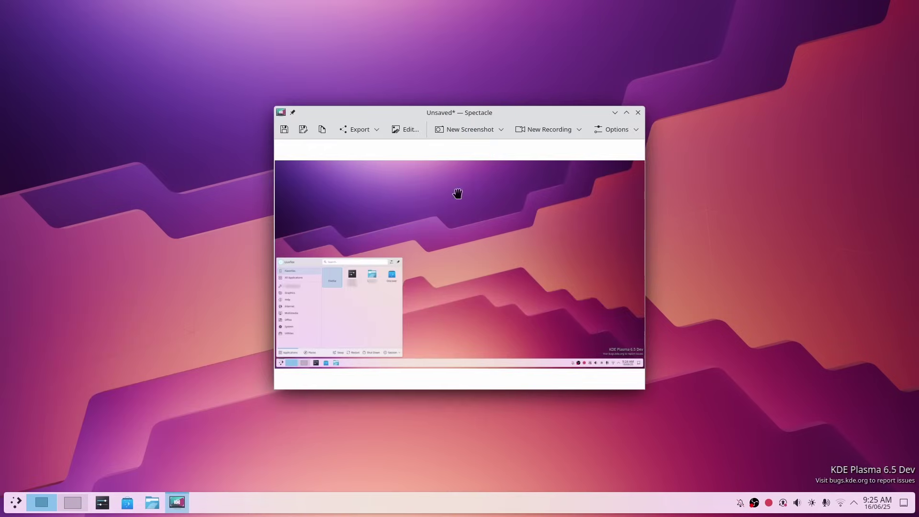
left_click(638, 112)
key("Print")
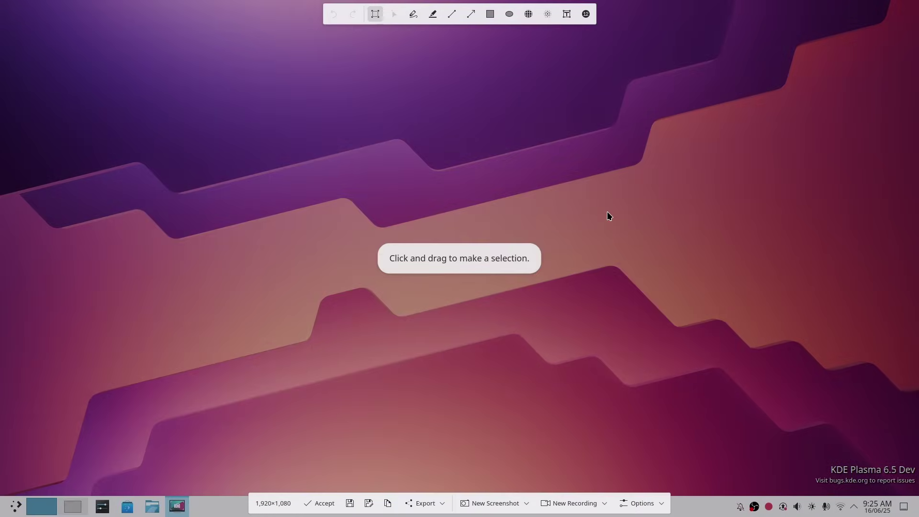
key("super")
left_click_drag(0, 214, 397, 466)
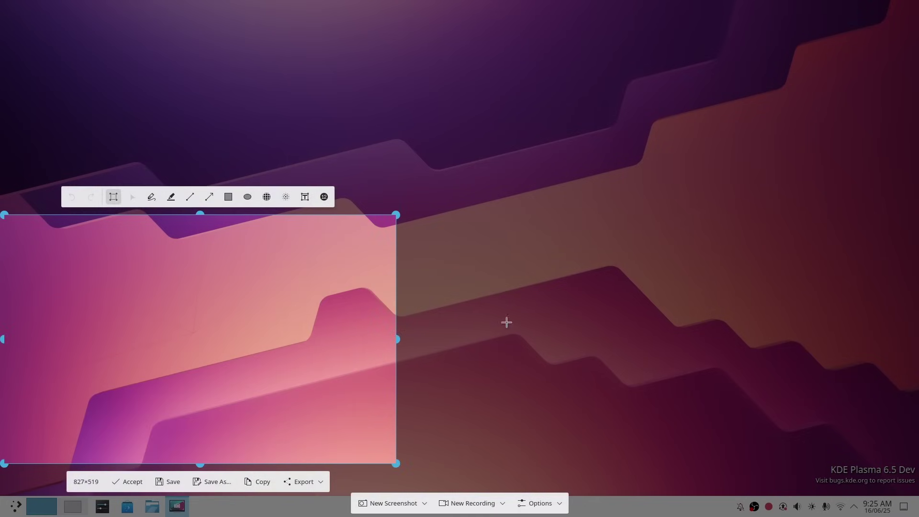
mouse_move(238, 308)
left_mouse_down()
mouse_move(335, 320)
mouse_move(587, 211)
mouse_move(237, 318)
left_mouse_up()
Open Dolphin from the launcher, close it, and cancel the capture.
key("super")
key("super")
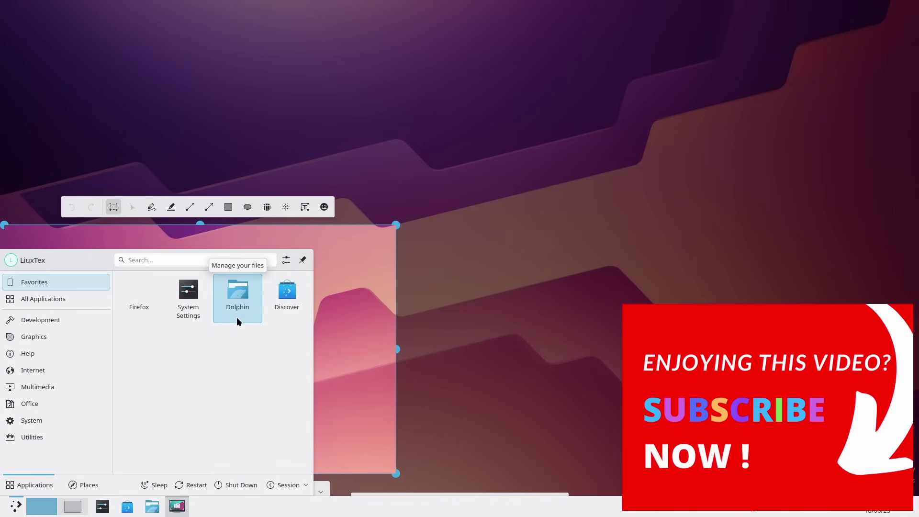
left_click(238, 317)
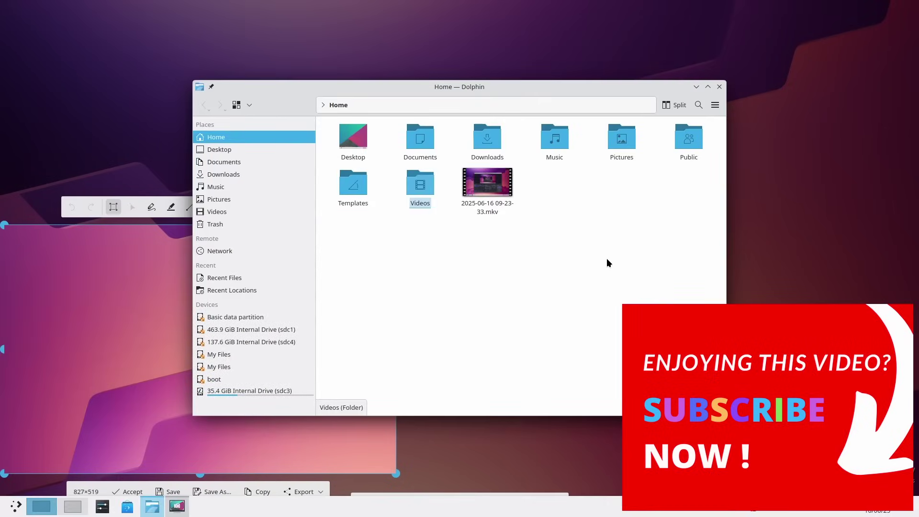
left_click(720, 87)
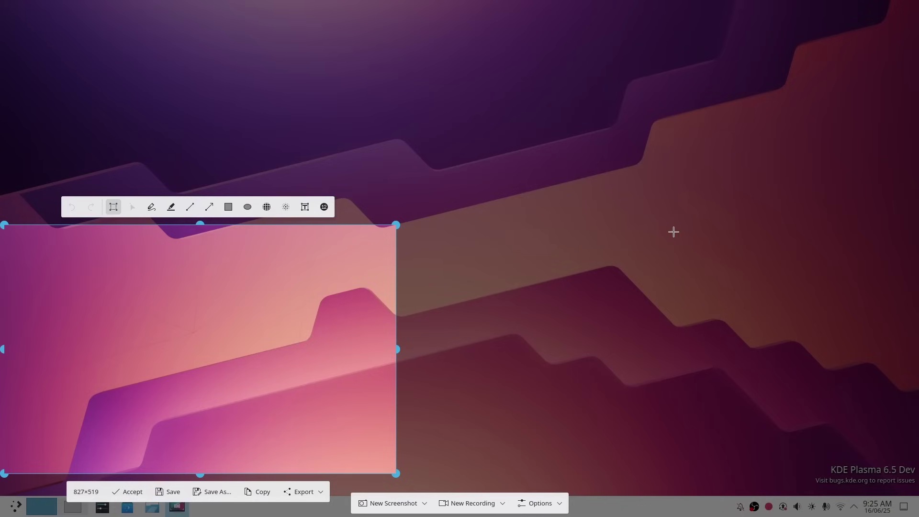
key("Escape")
right_click(474, 229)
left_click(421, 274)
Capture a 735×584 region around the open application launcher.
key("super")
key("Print")
left_click_drag(0, 230, 352, 511)
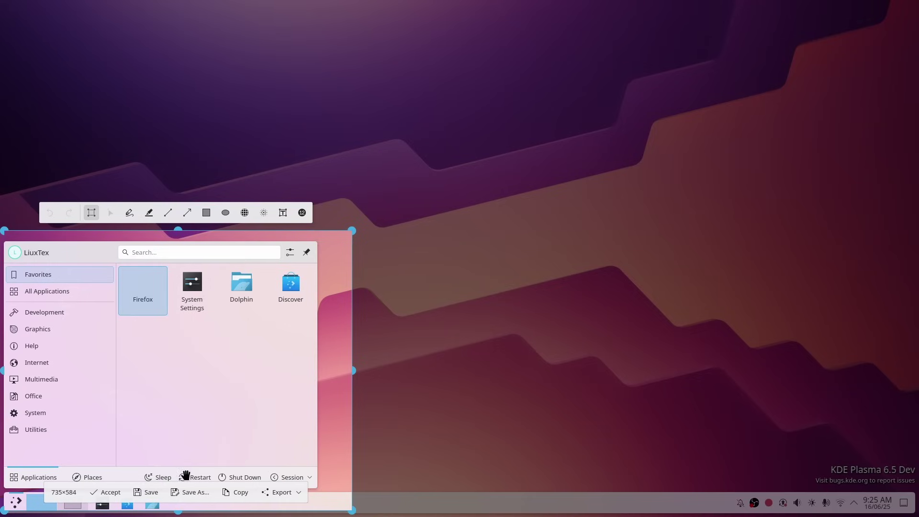
Add a 26 pt 'New screenshot mechanism' caption and drag it to the left middle.
left_click(297, 496)
left_click(247, 340)
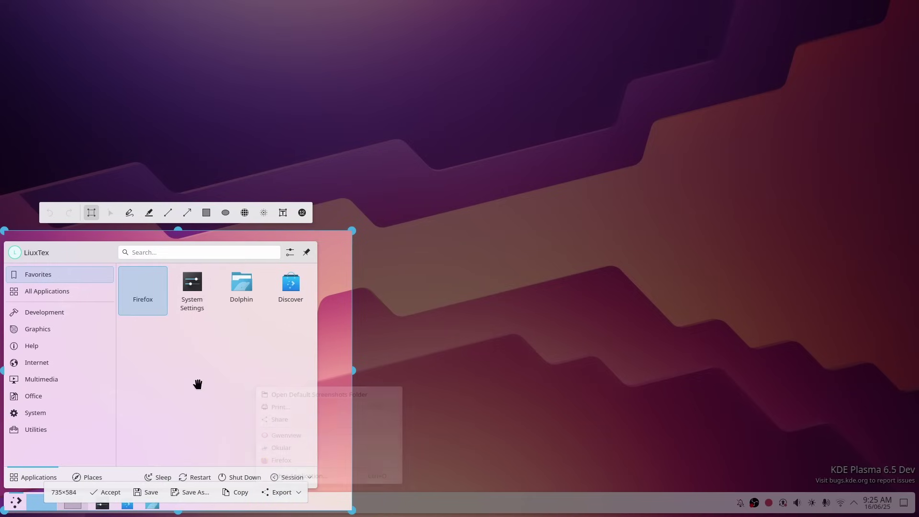
left_click(283, 213)
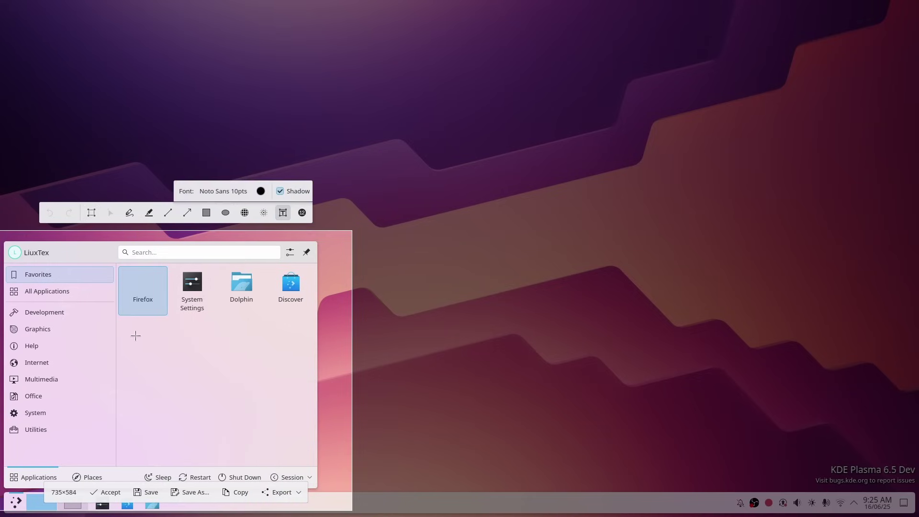
left_click(196, 368)
type("New screenshot mechan")
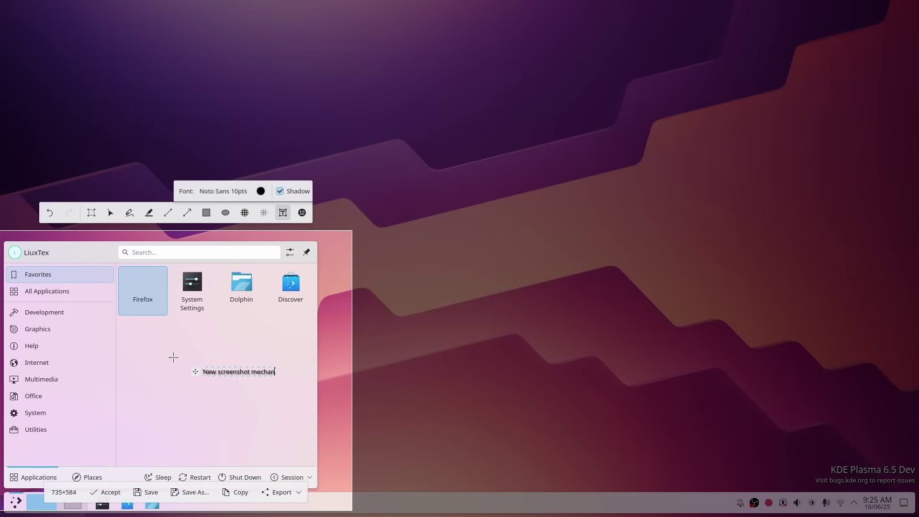
left_click(241, 191)
scroll(556, 242, "down", 2)
left_click(556, 238)
left_click(517, 338)
left_click_drag(208, 383, 89, 361)
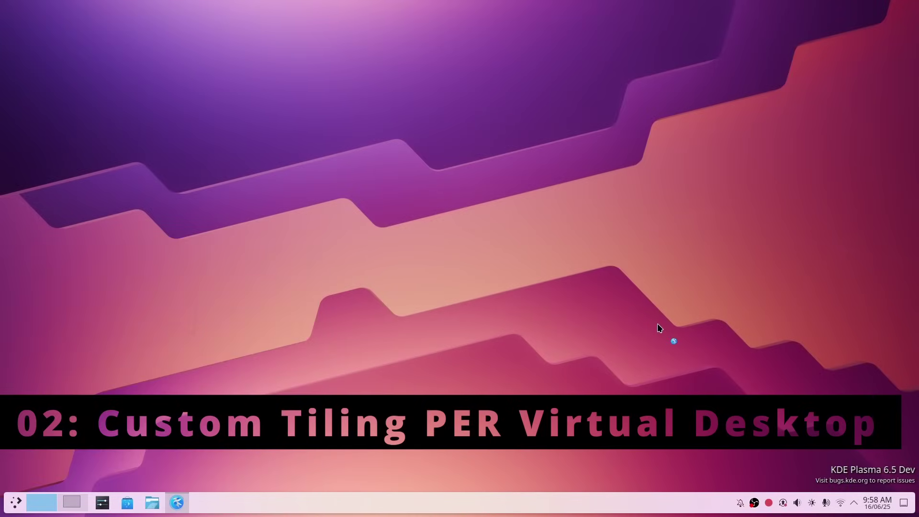
Launch Konsole and then Firefox by searching 'kon' and 'fire' in the launcher.
key("super")
type("kon")
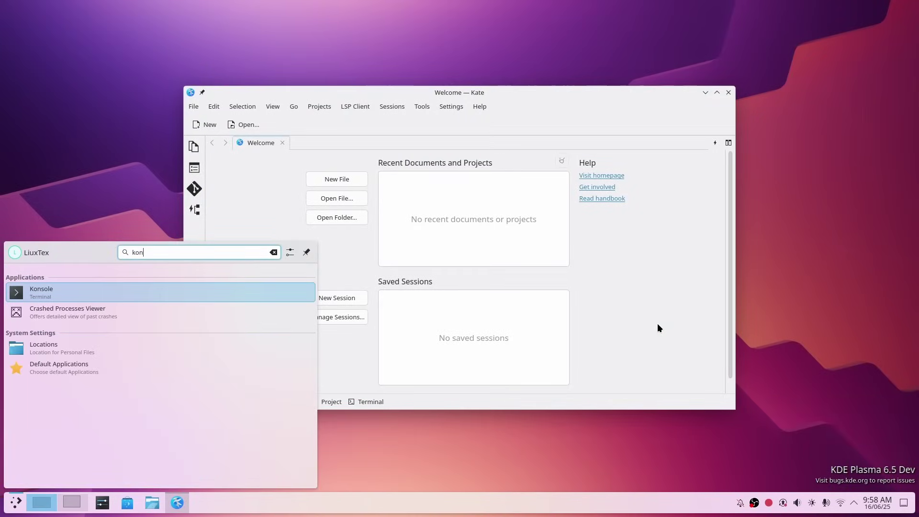
key("Return")
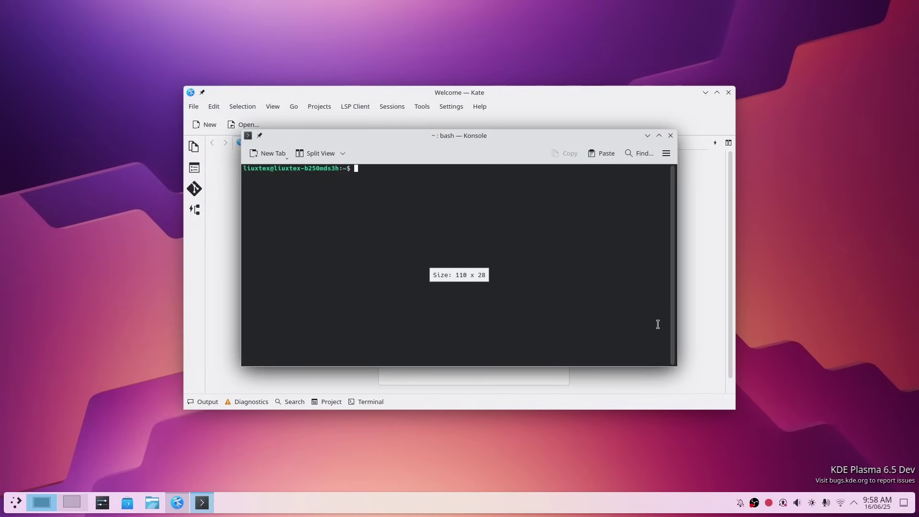
key("super")
type("fire")
key("Return")
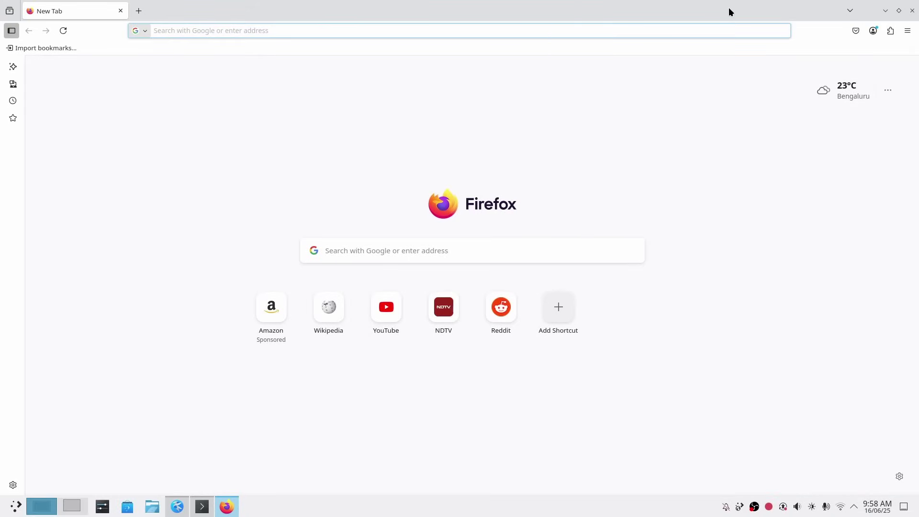
Tile Firefox left, Kate top-right and Konsole bottom-right, running top in Konsole.
left_click_drag(729, 8, 431, 215)
left_click_drag(603, 140, 747, 373)
left_click_drag(673, 118, 663, 201)
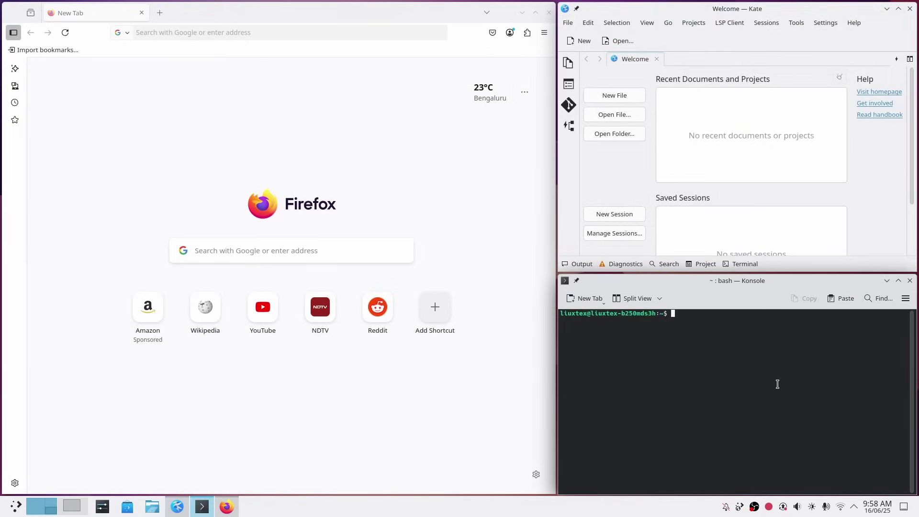
key("Return")
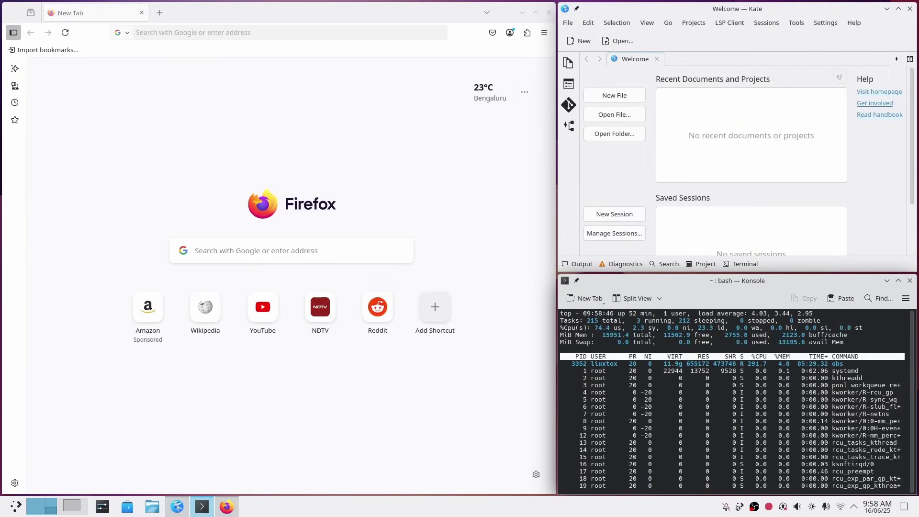
On the second desktop, tile Discover top-right and Konsole top-left, and browse Graphics apps.
key("ctrl+F2")
left_click(128, 503)
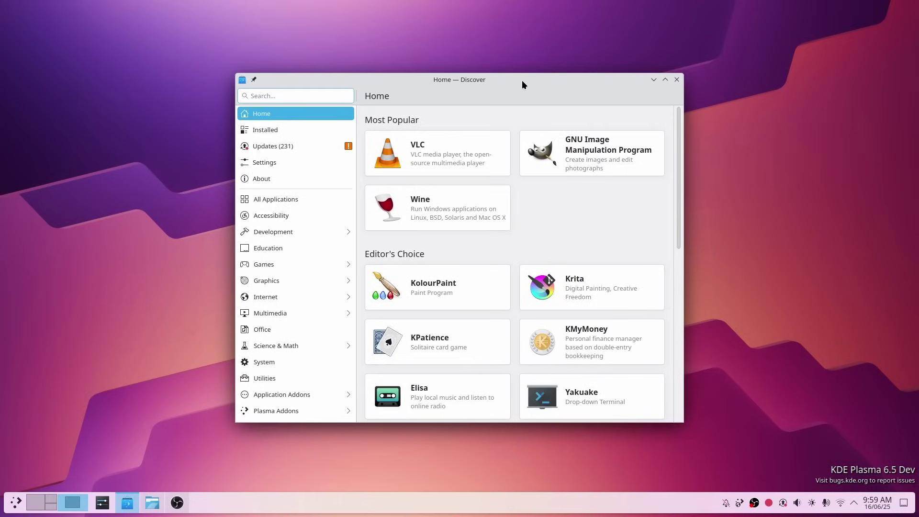
left_click_drag(521, 85, 838, 99)
key("super")
type("kon")
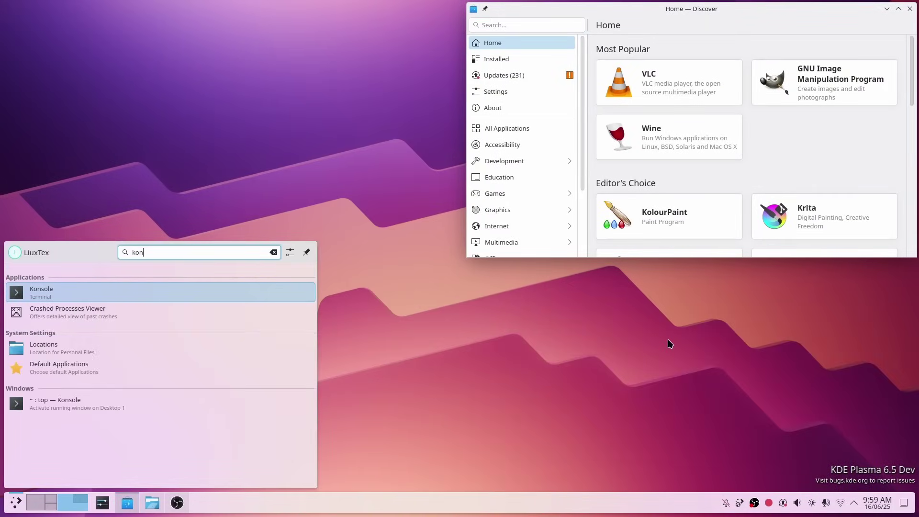
key("Return")
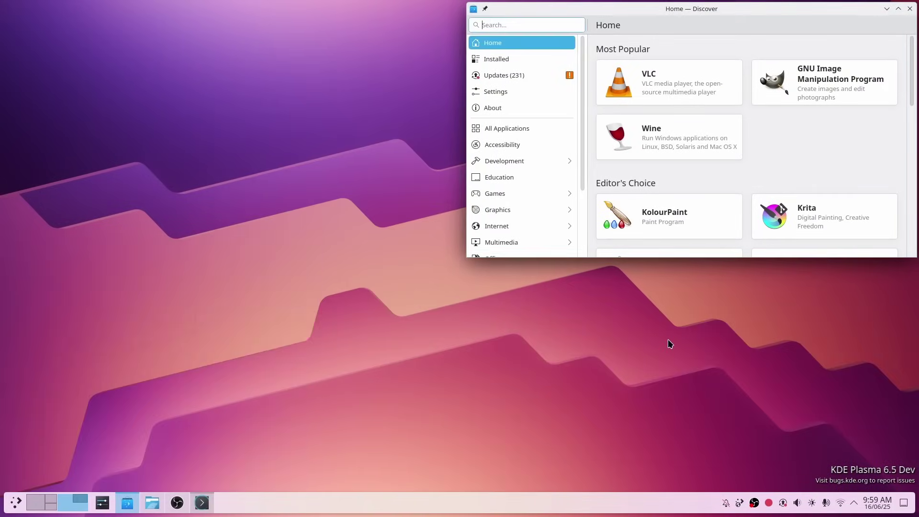
left_click_drag(462, 136, 277, 132)
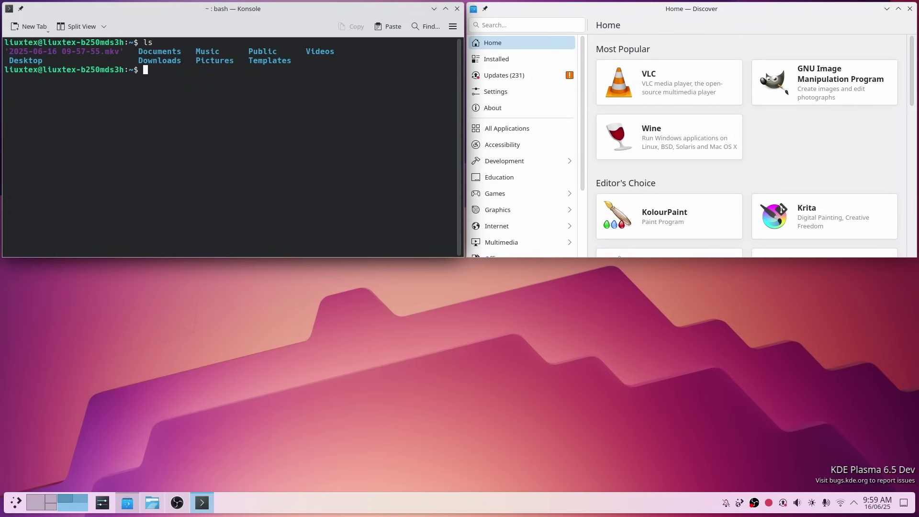
left_click(498, 210)
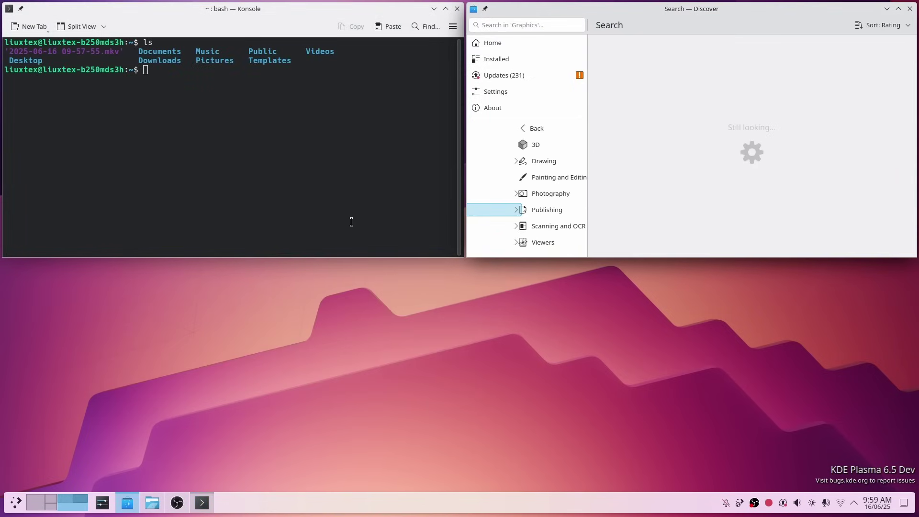
Tile System Monitor bottom-right and Dolphin bottom-left on the second desktop.
key("ctrl+super+Left")
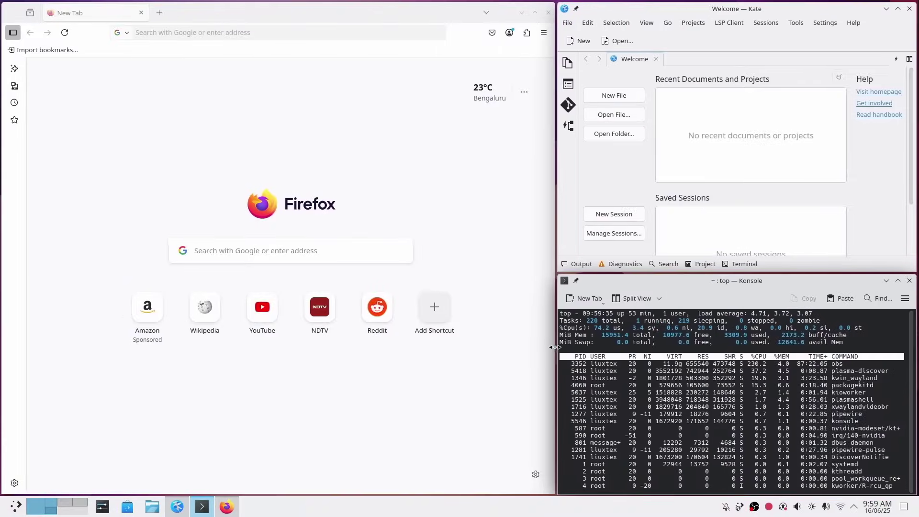
key("ctrl+super+Right")
key("super")
type("monitor")
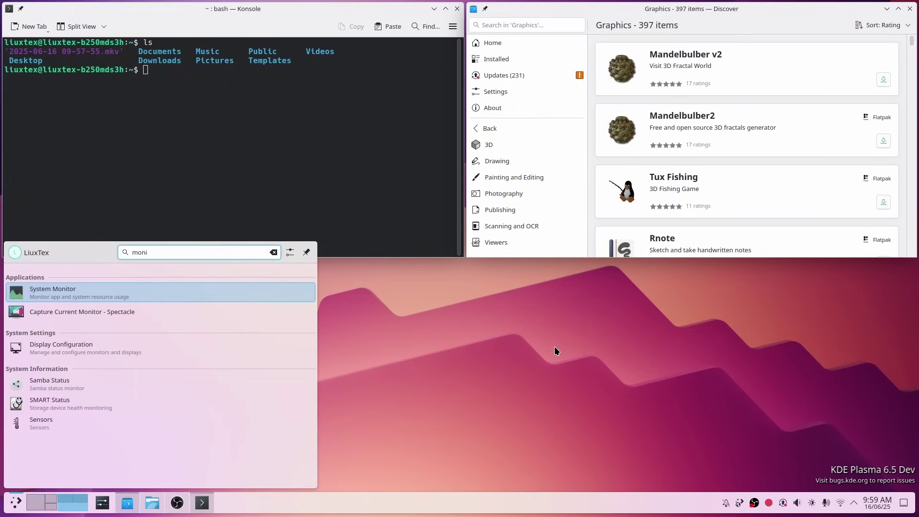
key("Return")
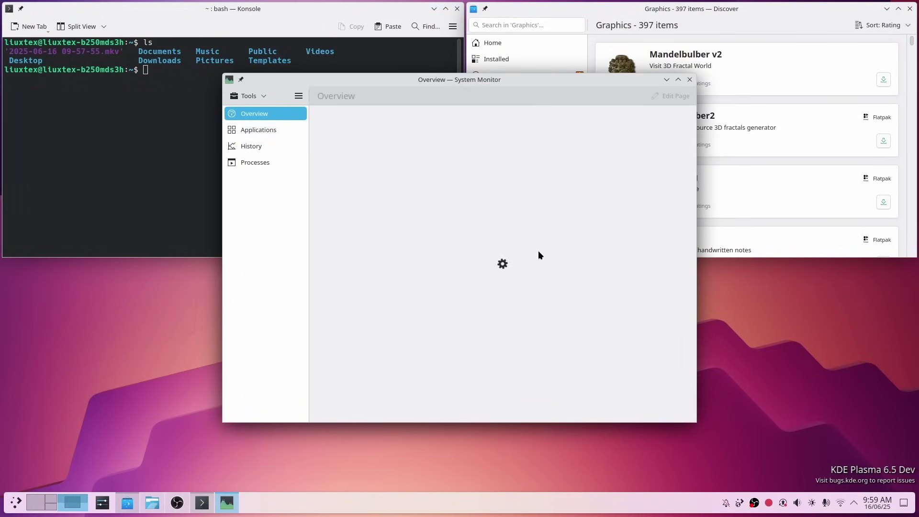
left_click_drag(492, 79, 394, 364)
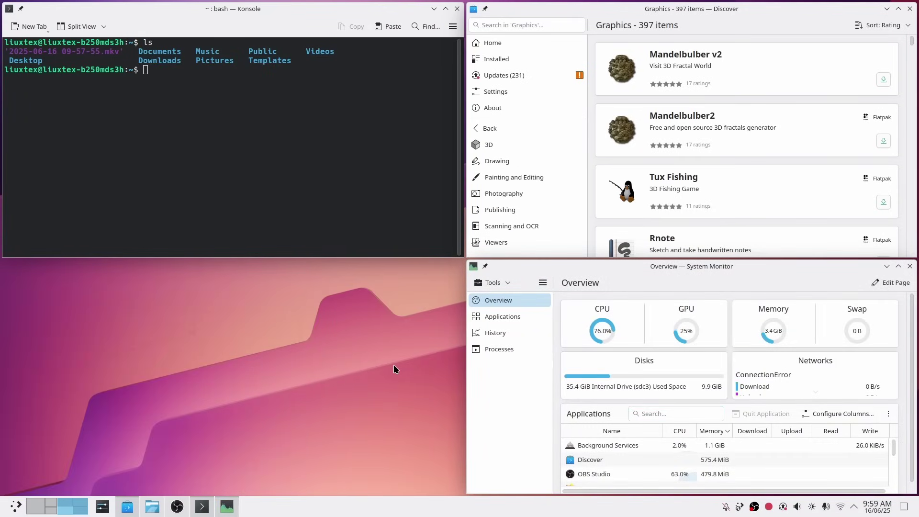
key("super")
left_click(243, 316)
left_click_drag(561, 87, 388, 337)
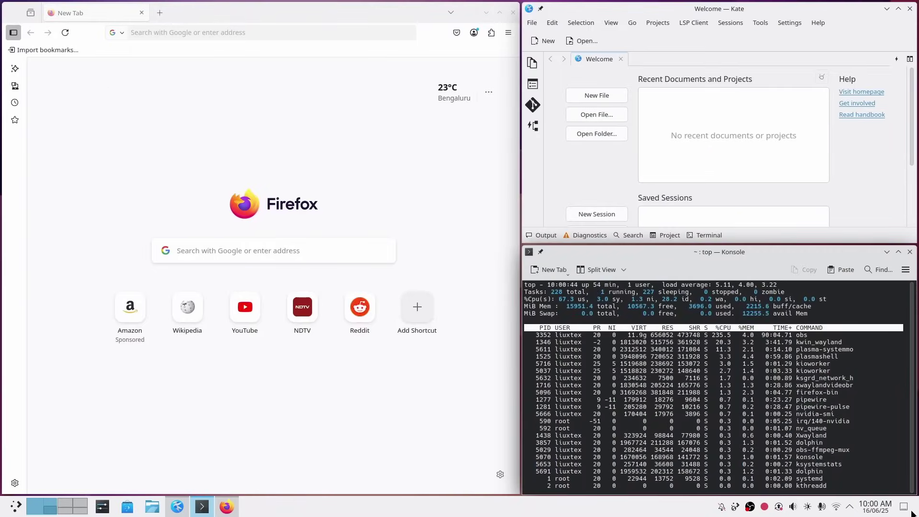
Toggle Peek at Desktop on both virtual desktops, ending back on the first desktop.
left_click(912, 512)
left_click(909, 512)
left_click(907, 511)
left_click(905, 511)
key("super+ctrl+Right")
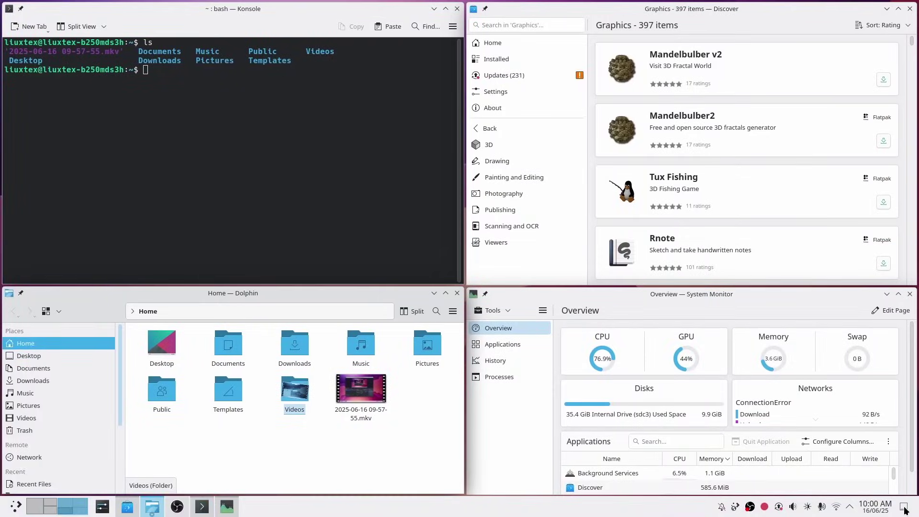
left_click(905, 511)
left_click(905, 510)
left_click(905, 510)
left_click(905, 511)
key("super+ctrl+Left")
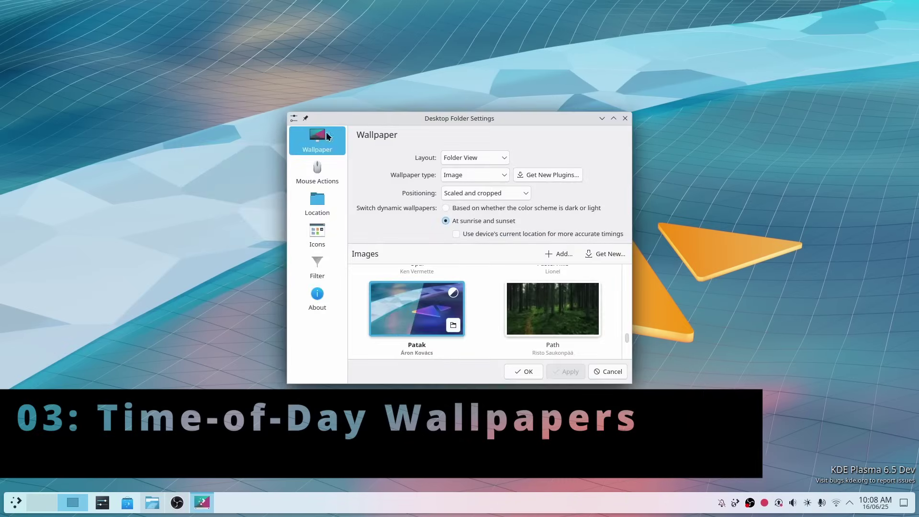
Try setting 'Switch dynamic wallpapers' to follow the colour scheme, then leave it on 'At sunrise and sunset'.
left_click_drag(277, 103, 139, 3)
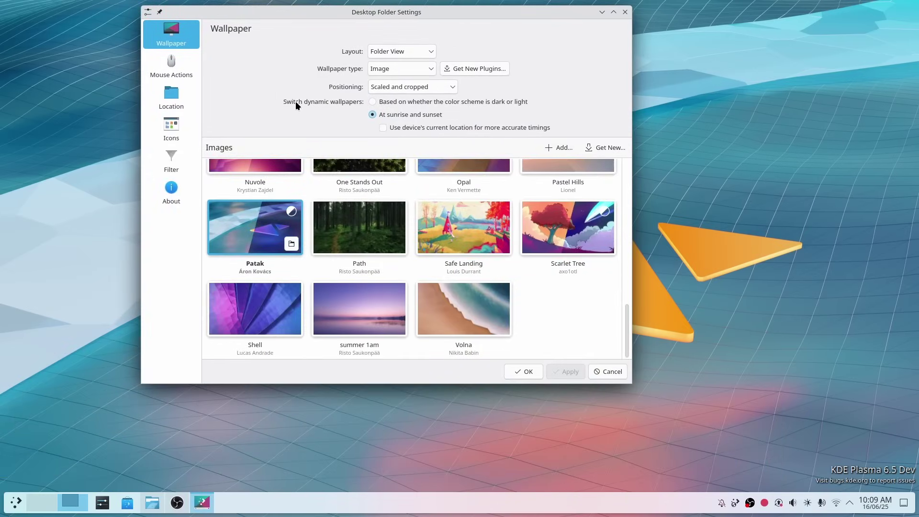
scroll(308, 276, "up", 5)
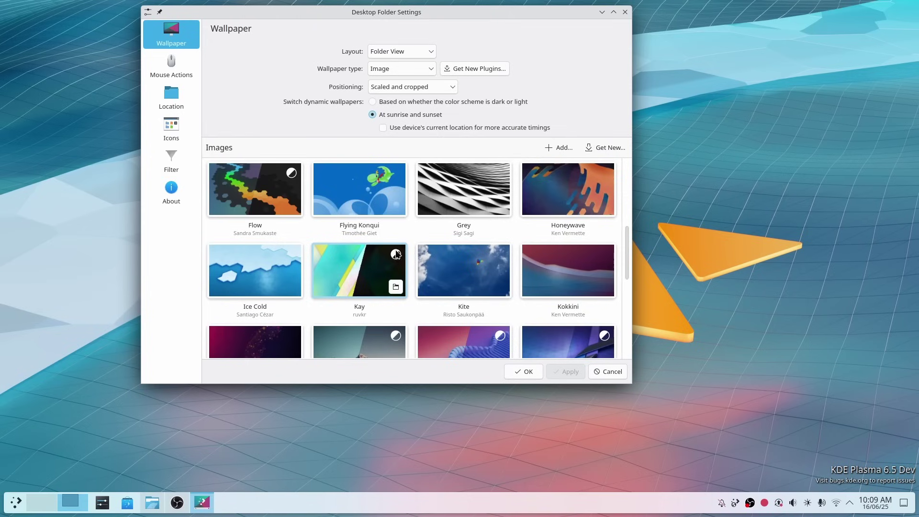
scroll(479, 273, "up", 5)
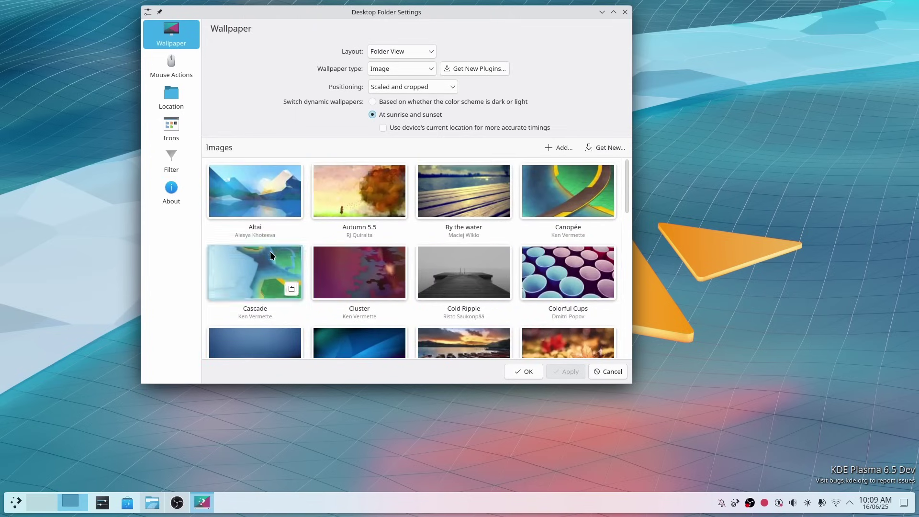
scroll(410, 294, "down", 9)
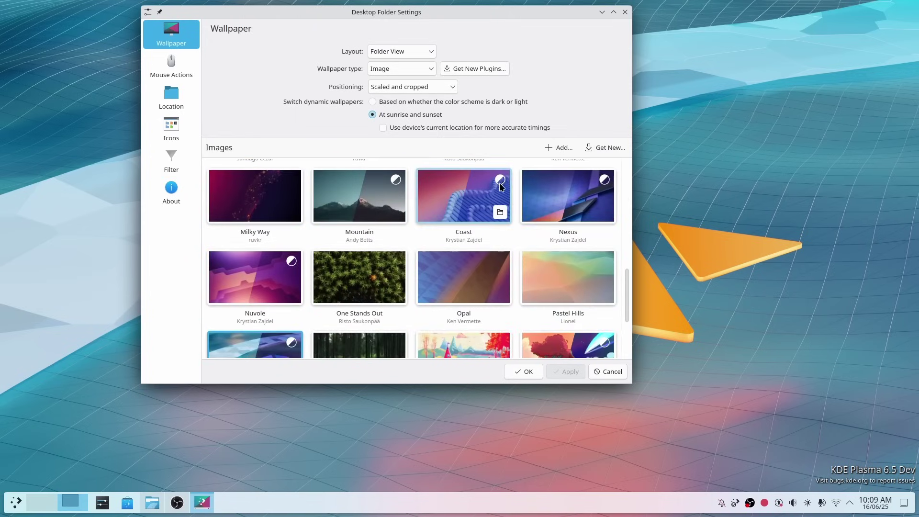
scroll(296, 238, "down", 3)
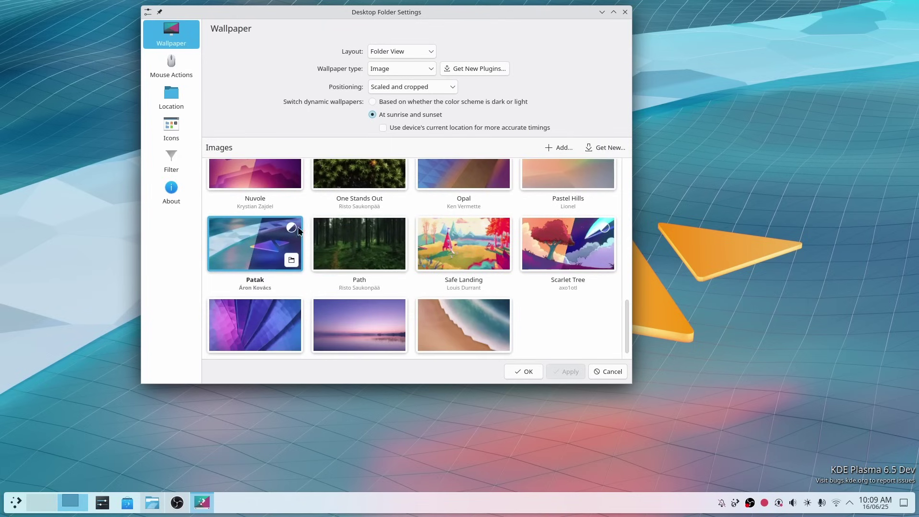
left_click(398, 103)
left_click(396, 113)
left_click(419, 102)
left_click(438, 116)
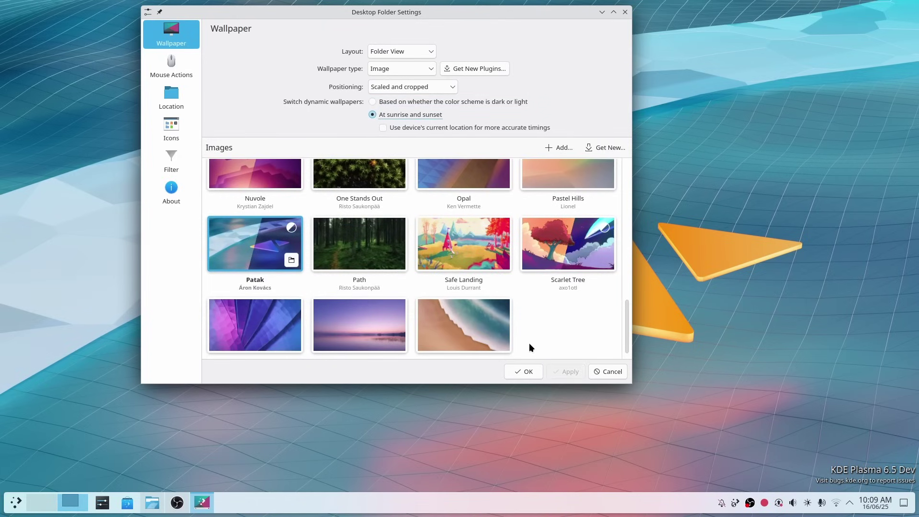
On desktop 1, open Date & Time through the launcher search 'da' and apply a pm time.
key("ctrl+F1")
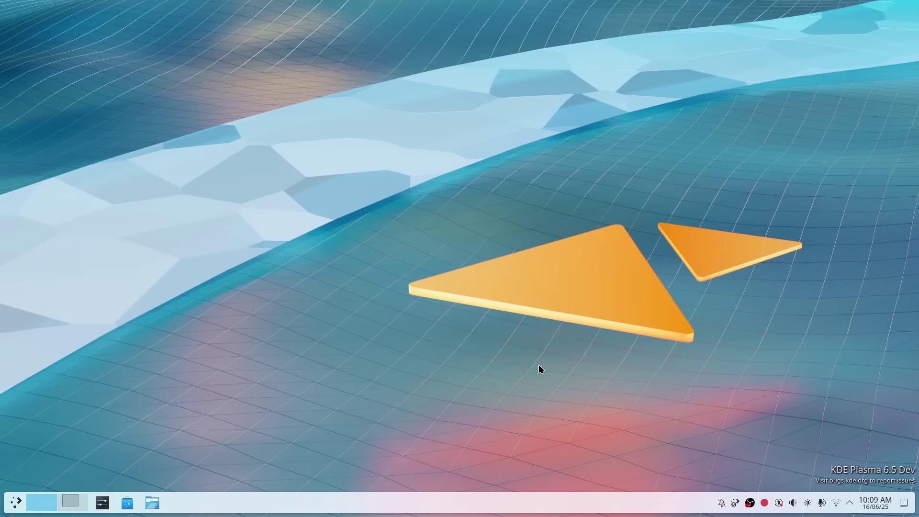
key("super")
type("da")
left_click(57, 291)
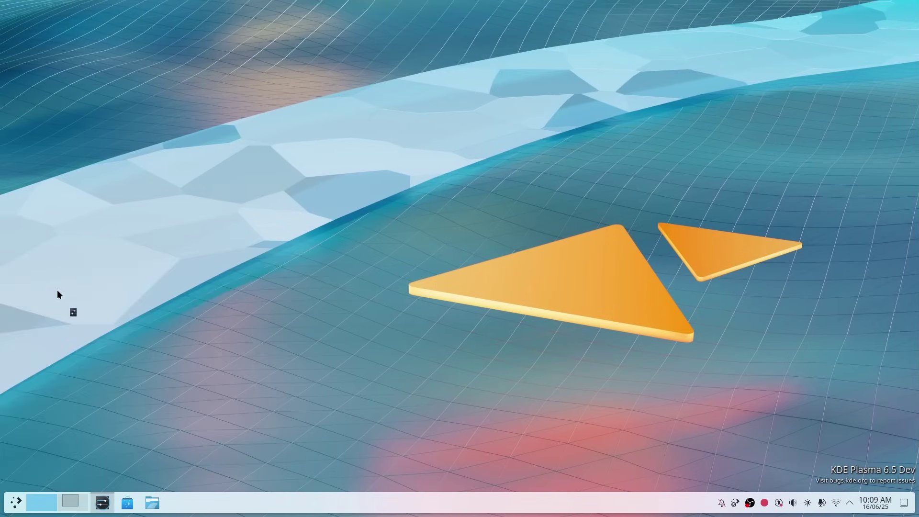
left_click(609, 247)
left_click(717, 417)
Preview the night wallpaper, then switch the clock back to am and apply it.
left_click(717, 74)
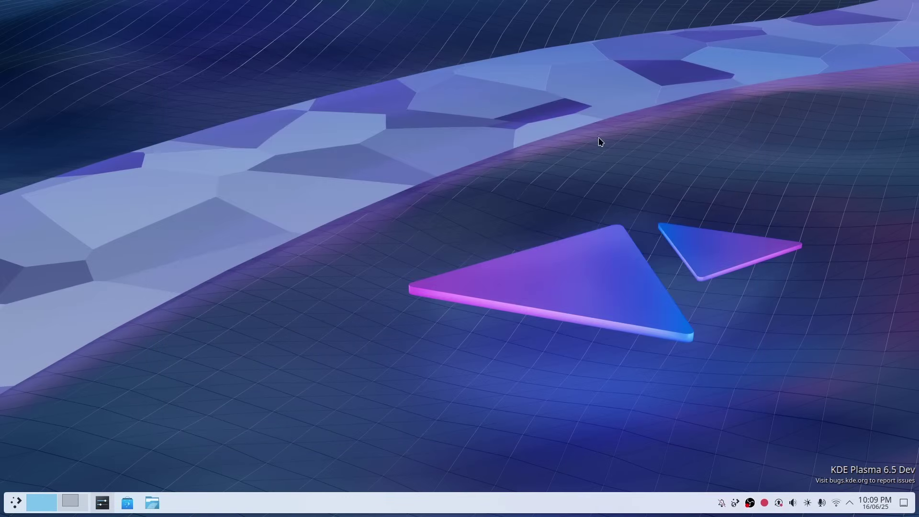
key("alt+Tab")
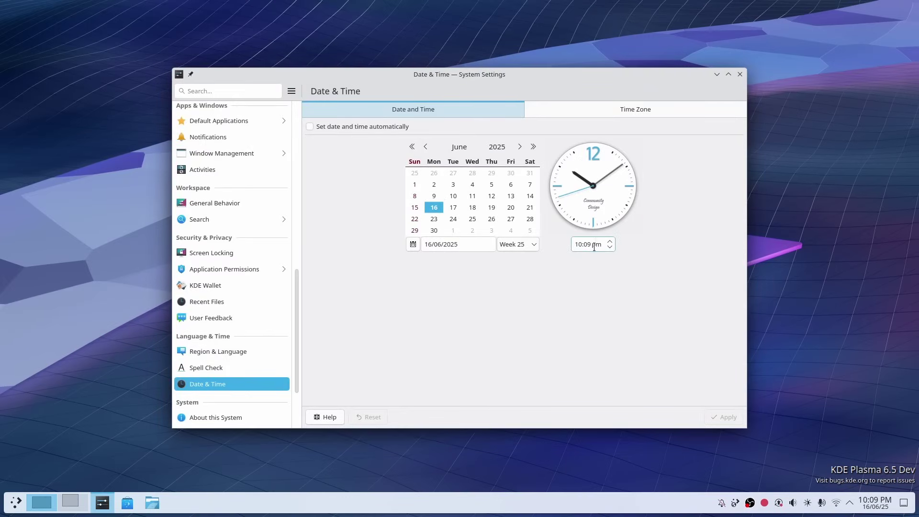
left_click(610, 246)
left_click(722, 416)
left_click(841, 221)
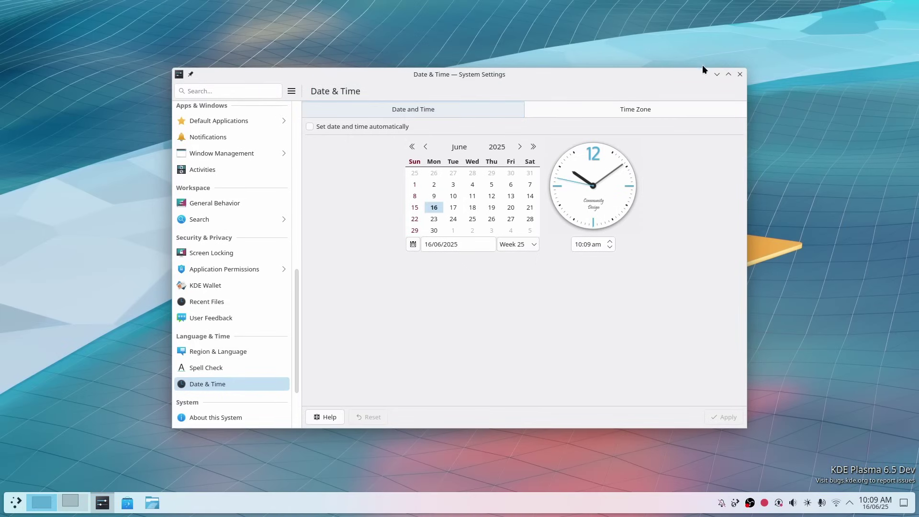
left_click(717, 74)
Select Nuvole in Desktop Folder Settings and apply it as the wallpaper.
key("alt+d")
key("alt+s")
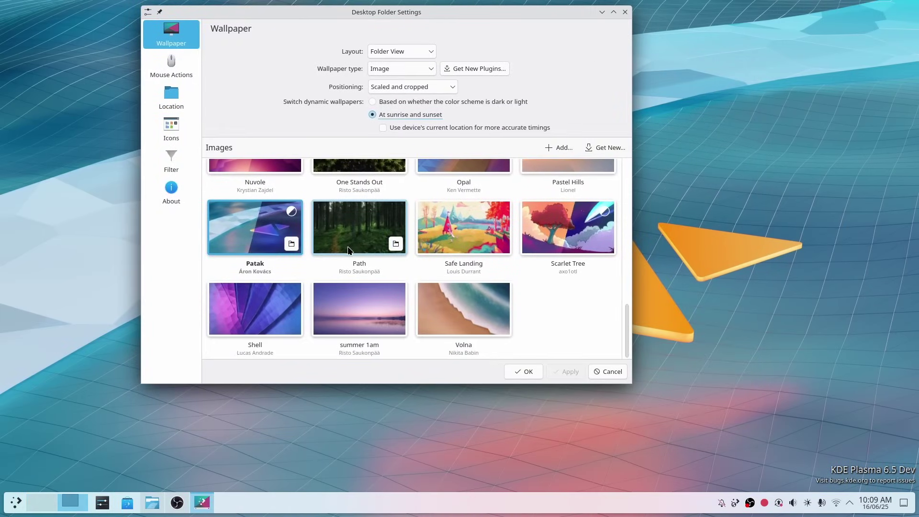
scroll(481, 299, "up", 2)
left_click(248, 242)
left_click(570, 372)
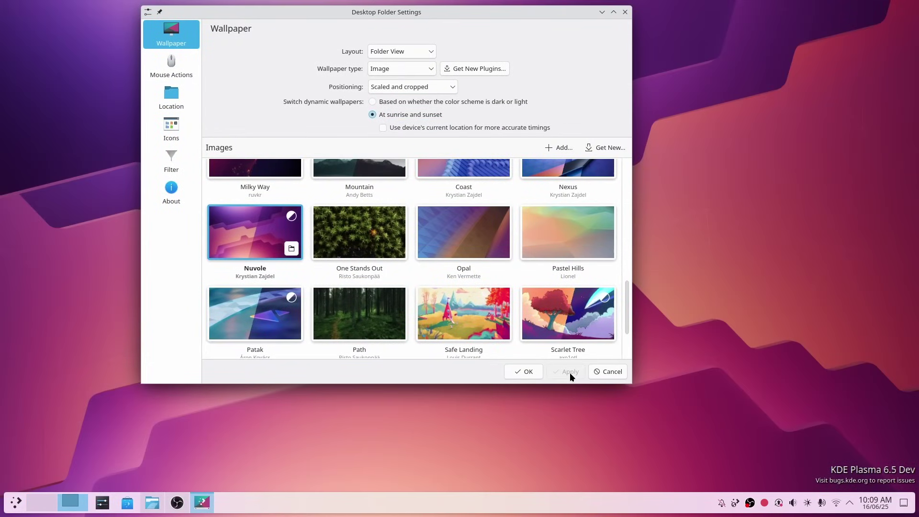
Reopen Date & Time from the clock and apply 10:10 pm to see Nuvole's night look.
key("ctrl+super+Left")
key("super")
key("Escape")
left_click(881, 499)
left_click(887, 275)
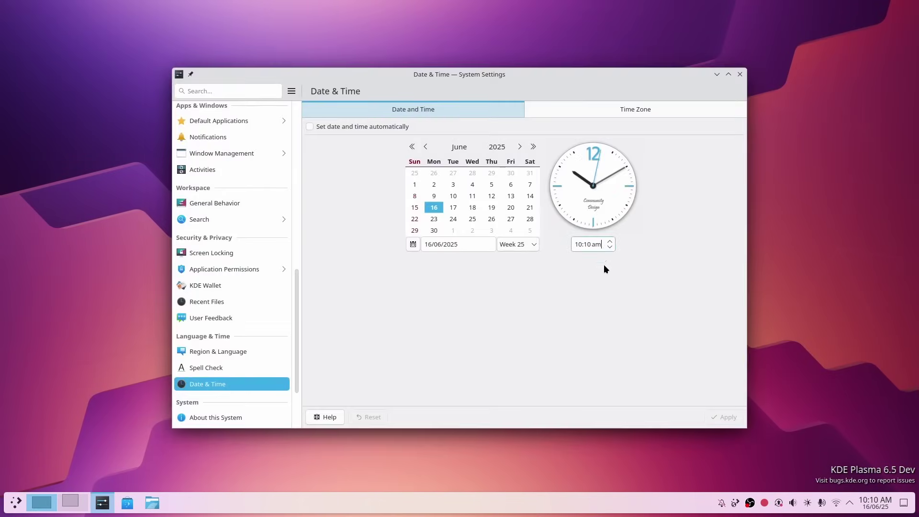
key("Up")
left_click(725, 417)
left_click(741, 75)
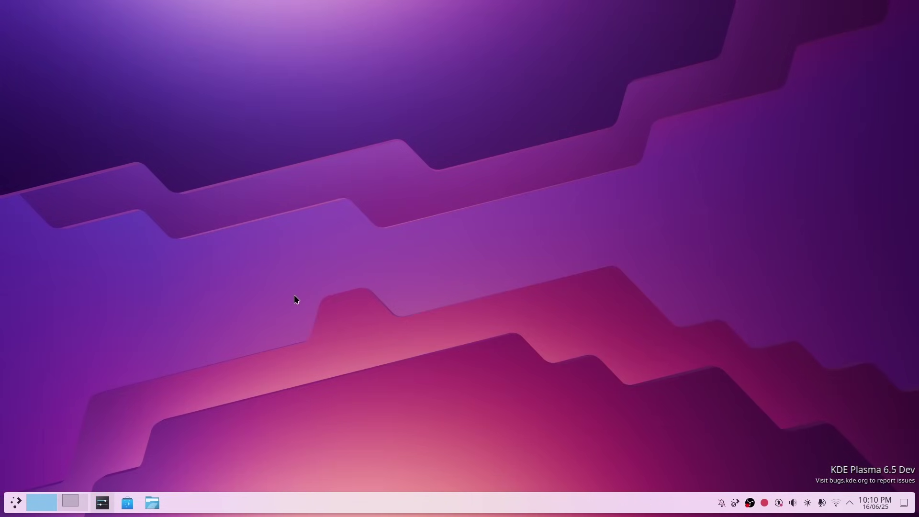
Choose Mountain in Desktop Folder Settings and apply it as the wallpaper.
key("ctrl+super+Right")
scroll(559, 253, "up", 1)
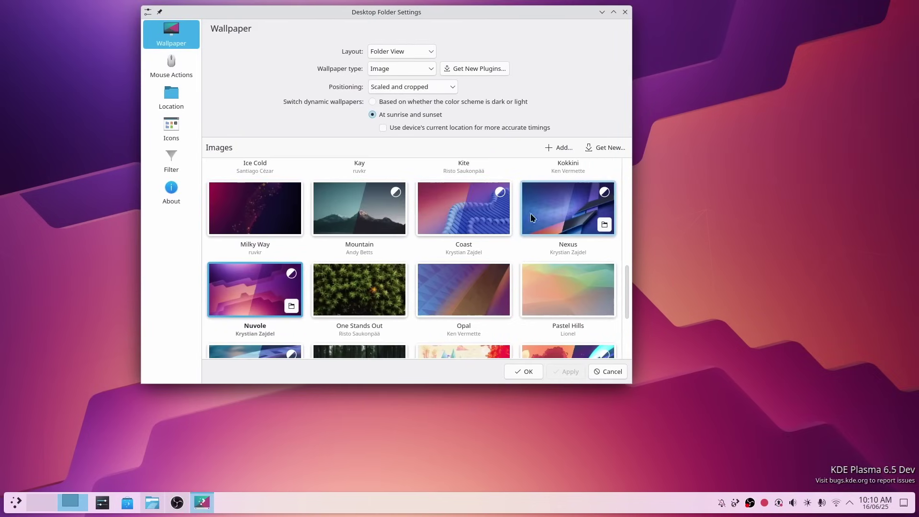
left_click(344, 204)
left_click(567, 371)
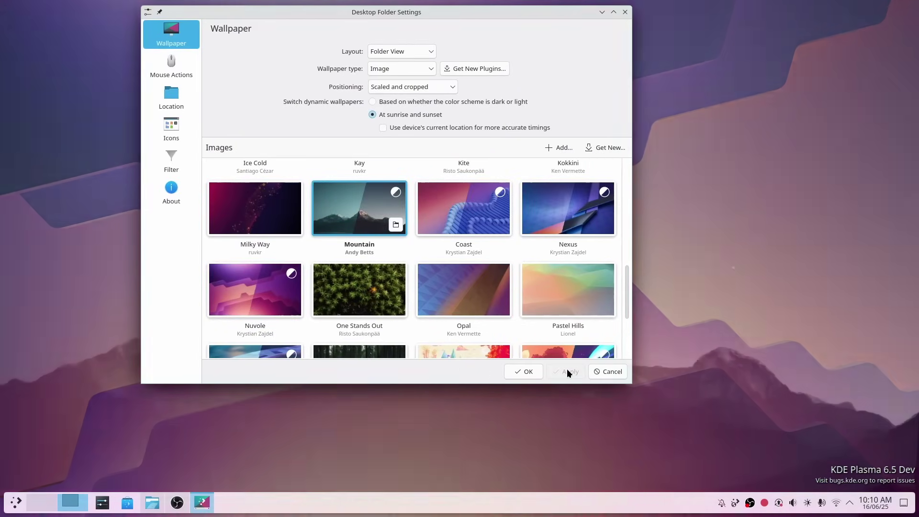
Switch the clock to pm and apply it to preview Mountain's night version.
key("ctrl+super+Left")
right_click(509, 257)
left_click(441, 303)
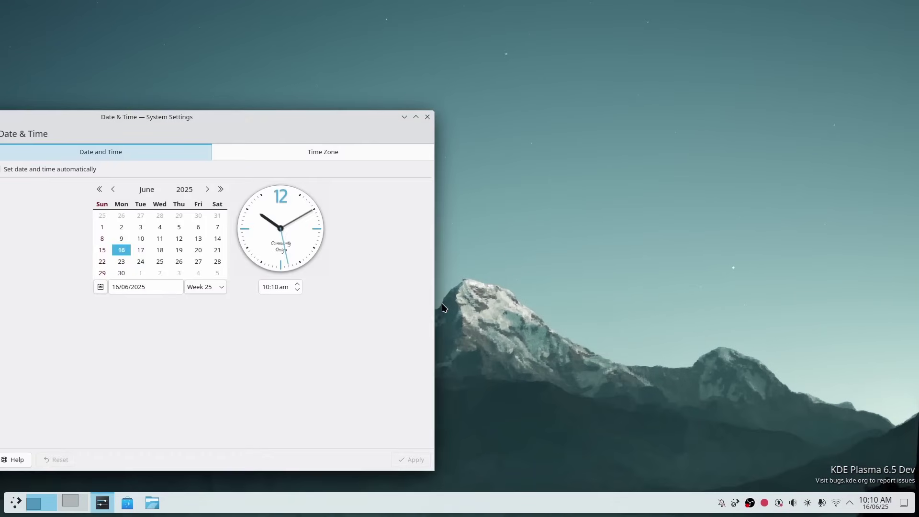
left_click(296, 290)
left_click(412, 460)
key("super+d")
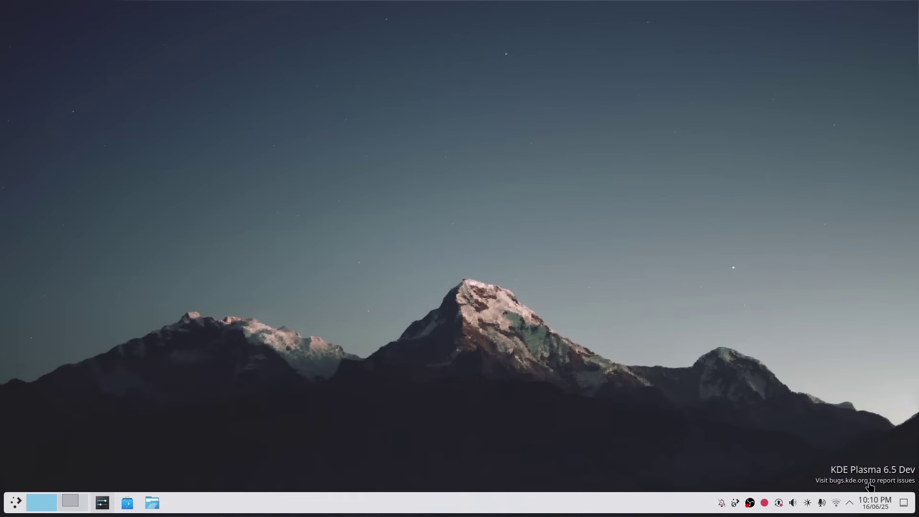
left_click(15, 503)
key("Escape")
Set the clock back to am to preview Mountain's day version.
key("super+d")
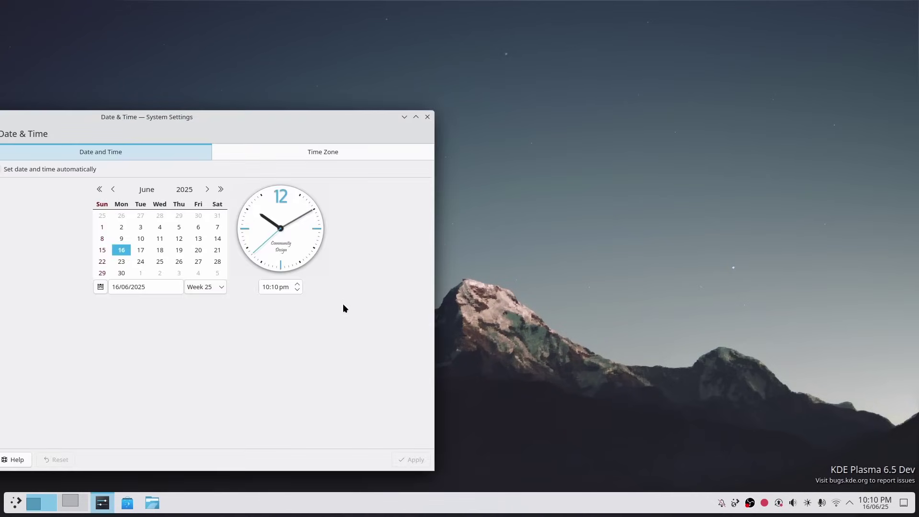
left_click(283, 290)
left_click(297, 289)
left_click(413, 460)
key("super+d")
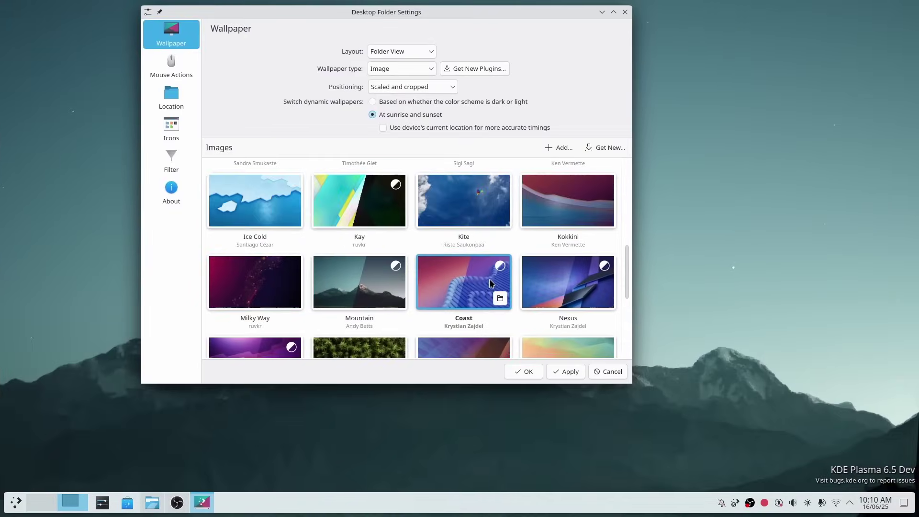
Apply Coast as the wallpaper, preview its pm night version, then reapply the am time.
left_click(573, 374)
key("ctrl+super+Left")
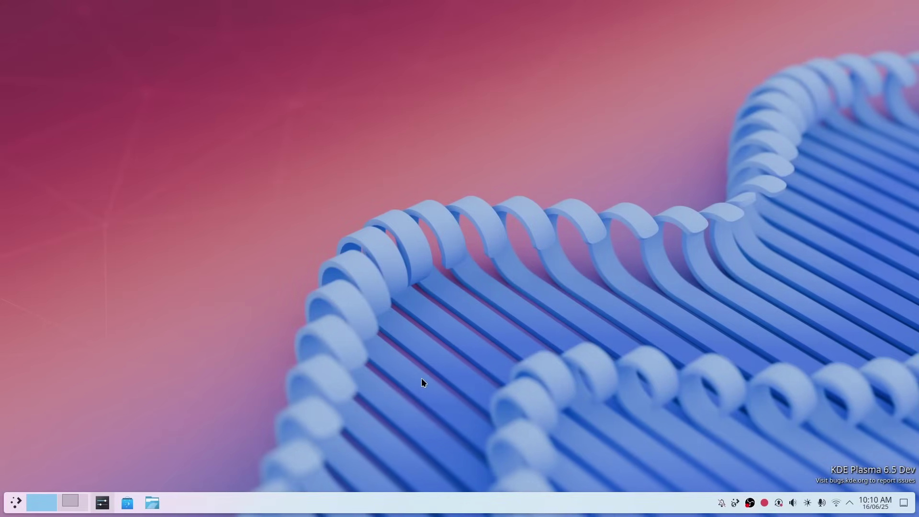
key("super+d")
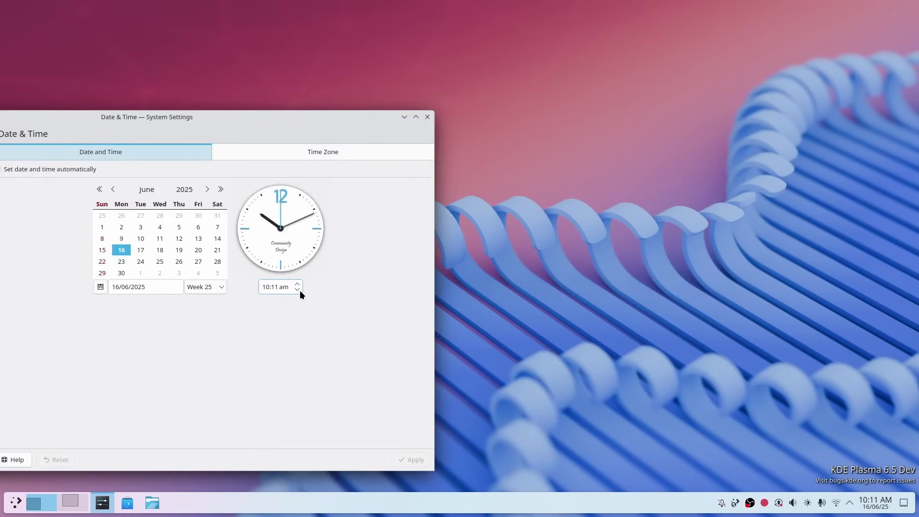
left_click(297, 289)
left_click(411, 460)
left_click(404, 117)
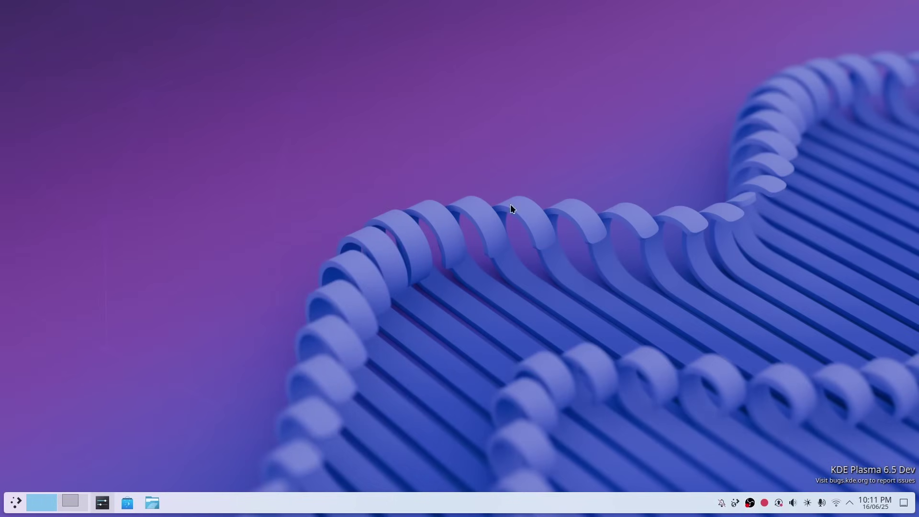
key("alt+Tab")
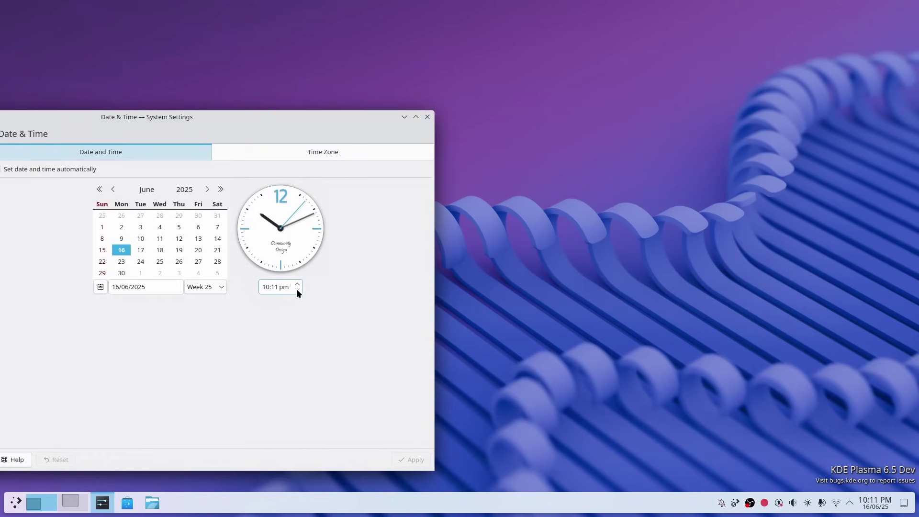
left_click(406, 464)
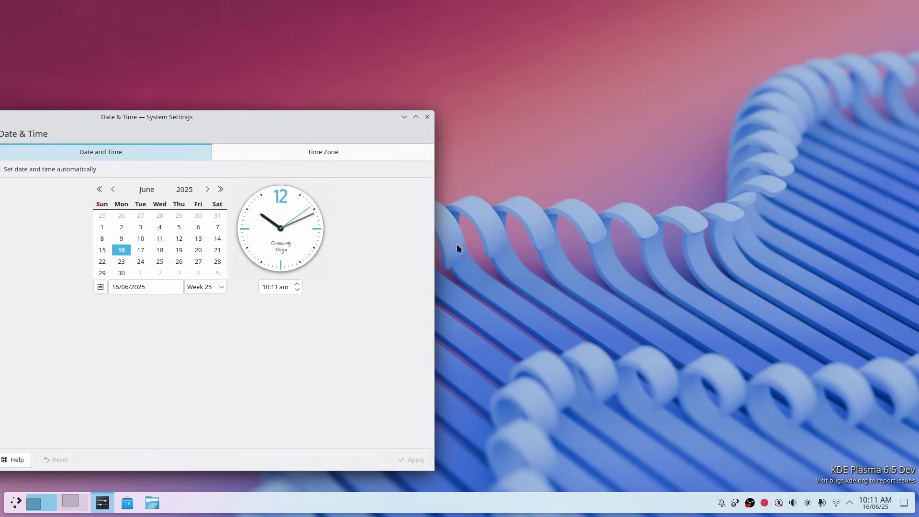
Set the clock to 10:11 pm and apply it.
left_click(297, 284)
left_click(410, 460)
left_click(405, 117)
Choose and apply the Nexus wallpaper, then return to the Date & Time window on desktop 1.
scroll(517, 281, "down", 1)
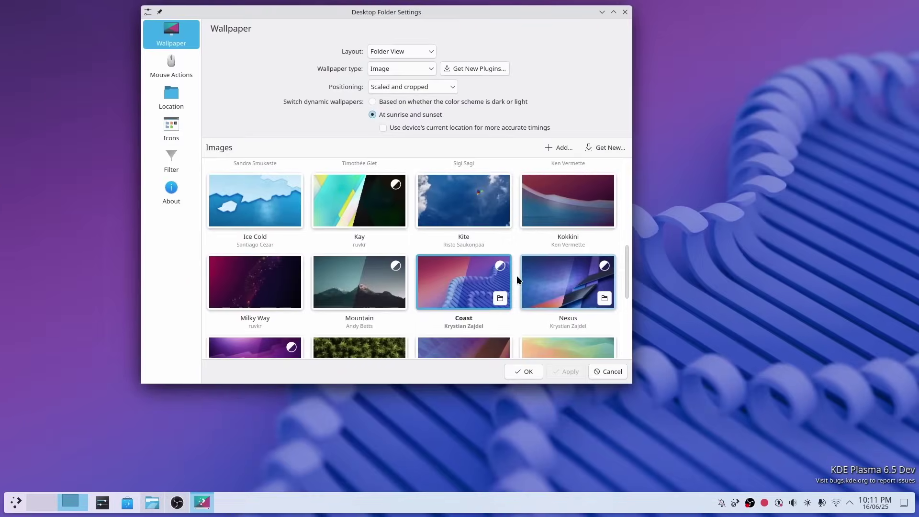
scroll(539, 333, "down", 2)
scroll(473, 322, "up", 2)
left_click(568, 303)
left_click(565, 369)
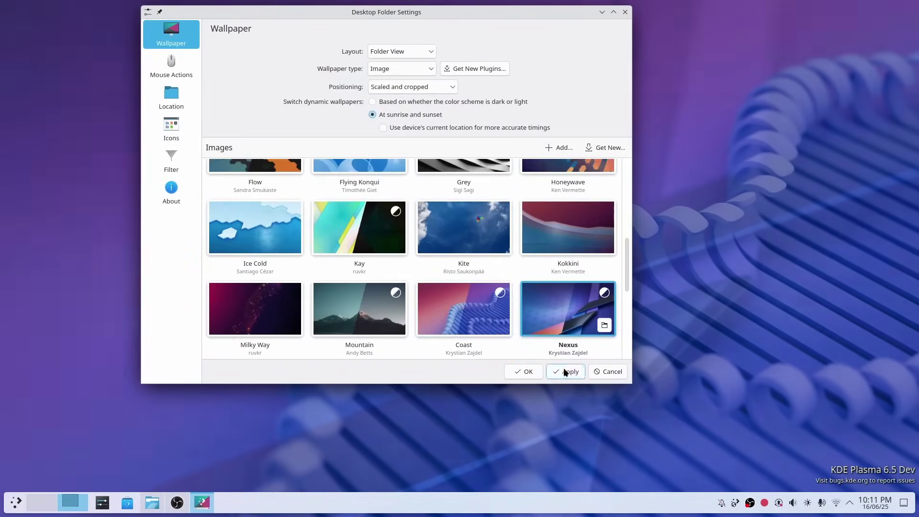
key("ctrl+F1")
key("alt+Tab")
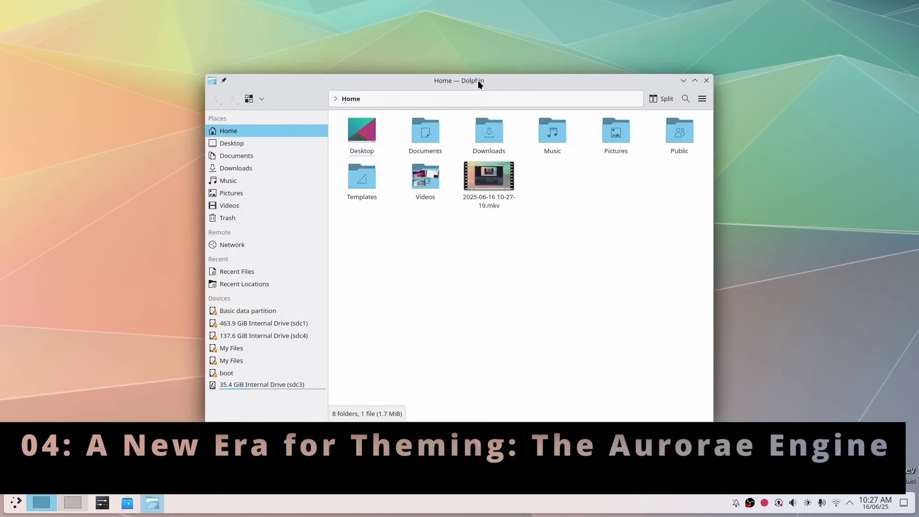
Open Global Theme in System Settings and apply Breeze Dark.
left_click_drag(479, 82, 696, 155)
left_click(102, 504)
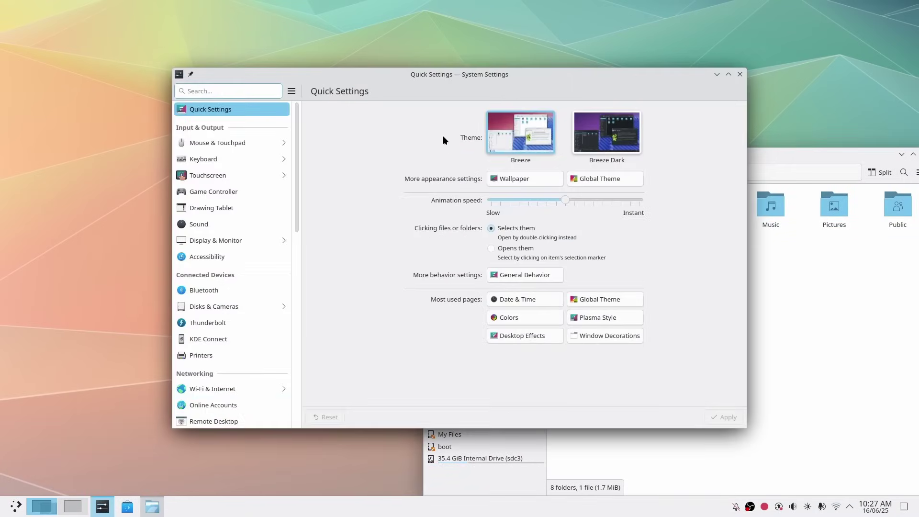
left_click_drag(443, 75, 310, 56)
scroll(73, 242, "down", 4)
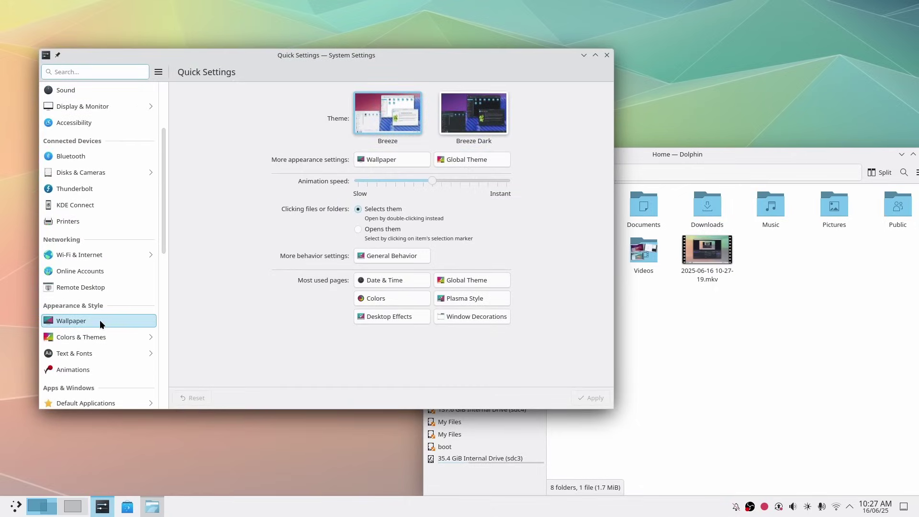
left_click(98, 339)
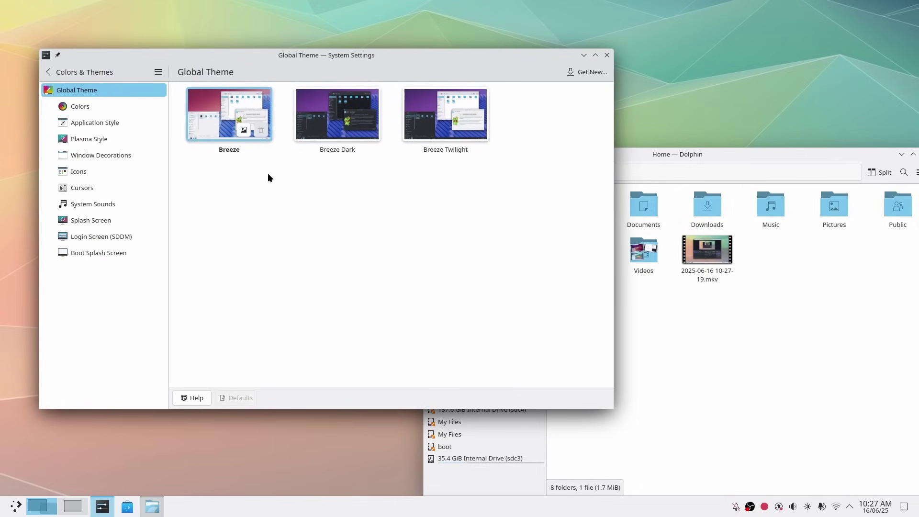
left_click(308, 120)
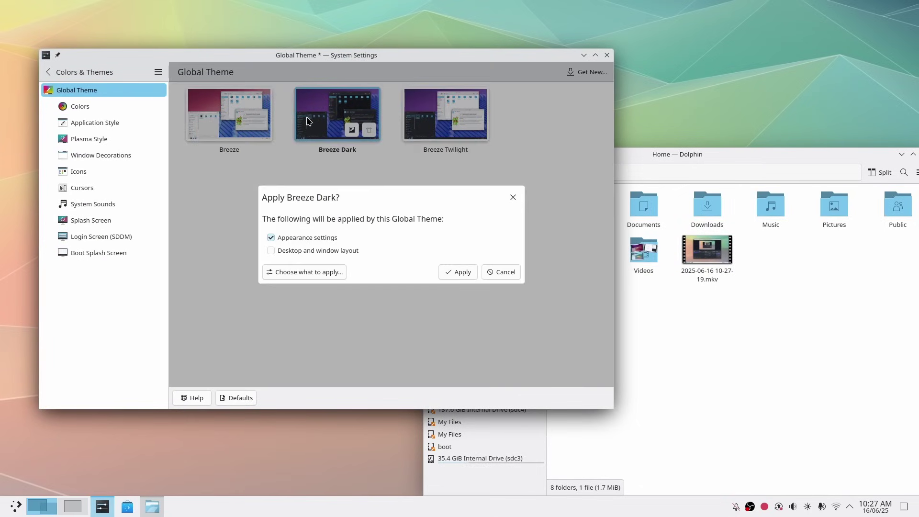
left_click(461, 272)
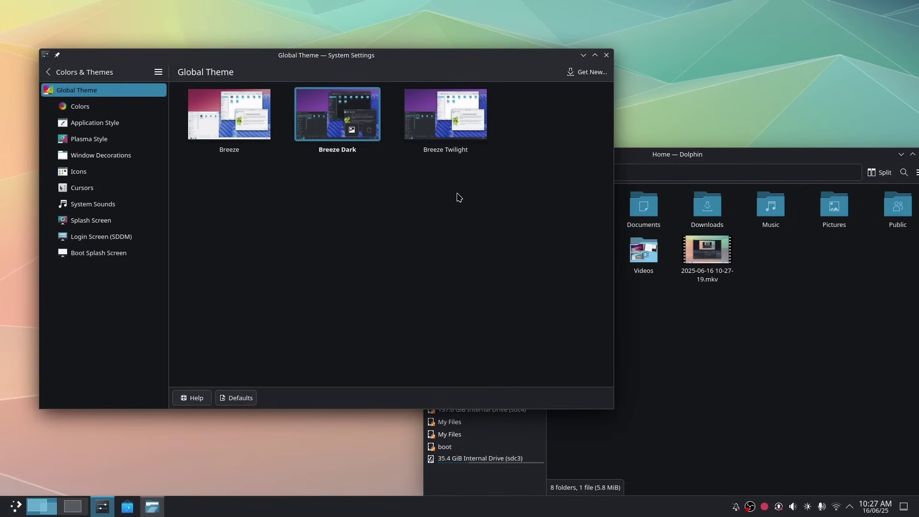
Apply Breeze Twilight, then go back to the Breeze global theme.
left_click(445, 117)
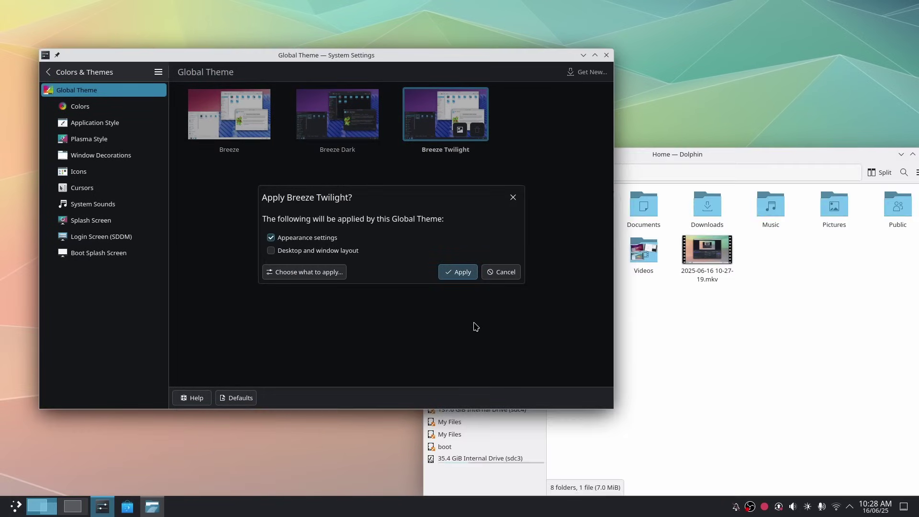
key("Return")
key("super")
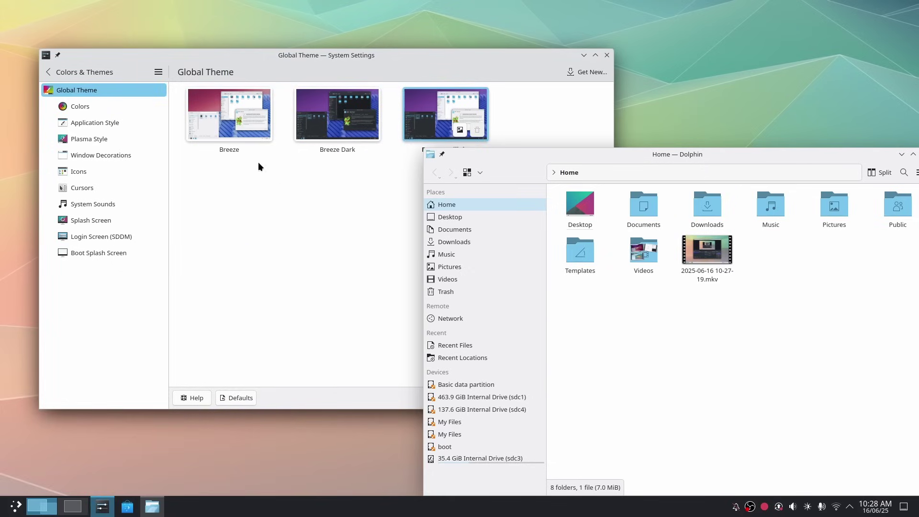
left_click(229, 115)
key("Return")
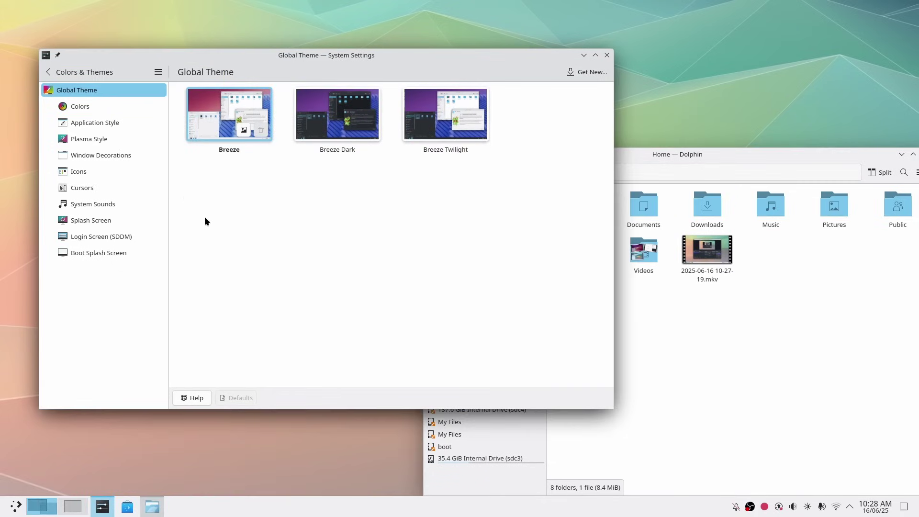
Open Colors and apply a green accent colour, previewing it in the launcher.
left_click(125, 112)
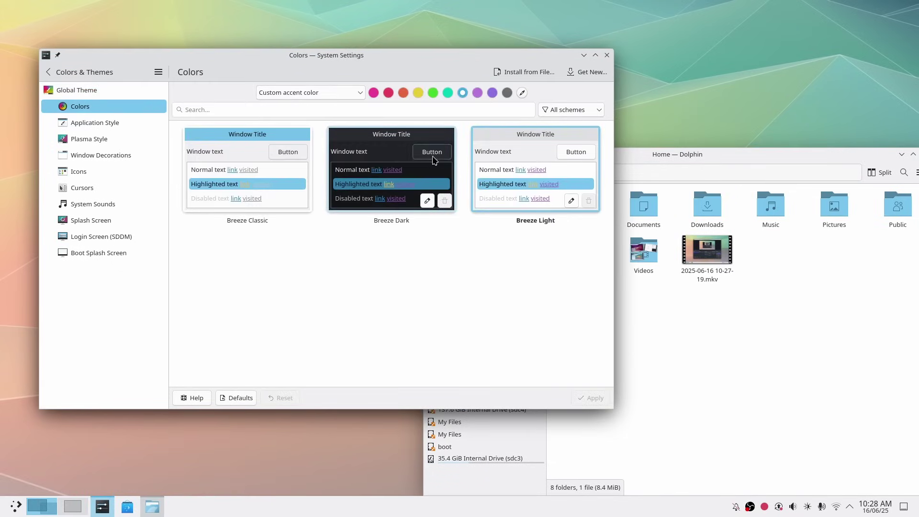
left_click(433, 93)
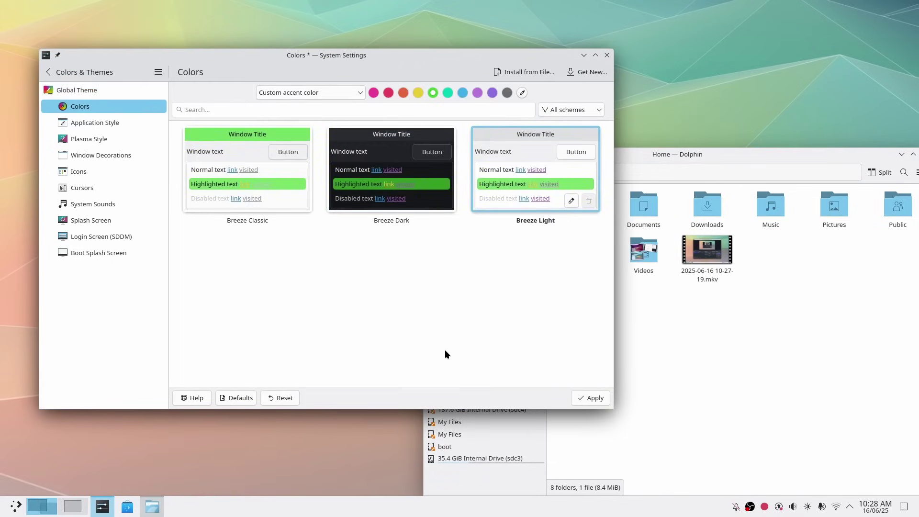
left_click(598, 399)
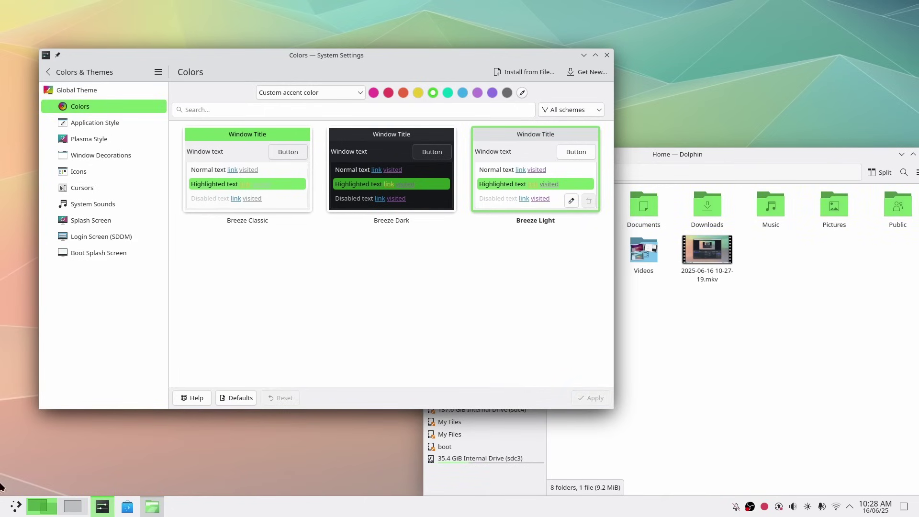
left_click(10, 508)
key("Escape")
Apply a pink accent colour and preview it in the calendar and launcher.
left_click(375, 93)
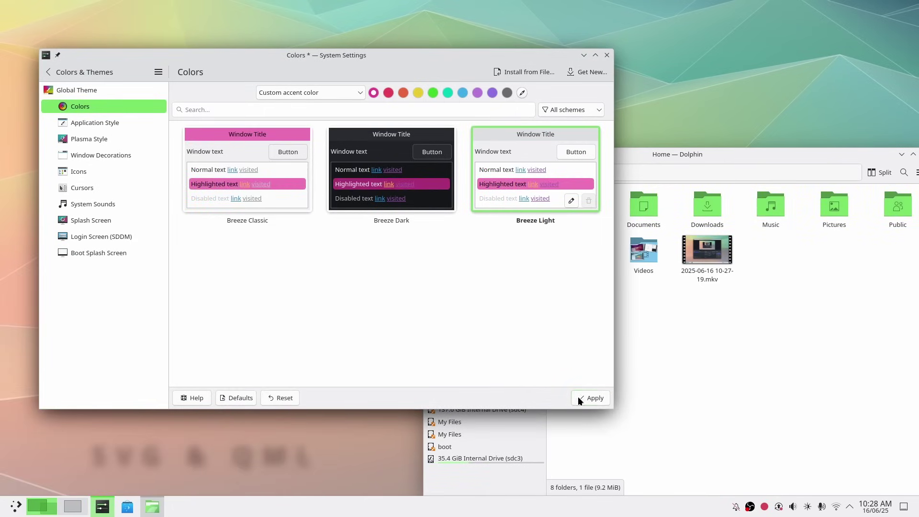
left_click(596, 398)
left_click(876, 507)
left_click(875, 507)
left_click(15, 508)
key("Escape")
Apply a violet accent colour and preview it in the launcher and calendar.
left_click(488, 91)
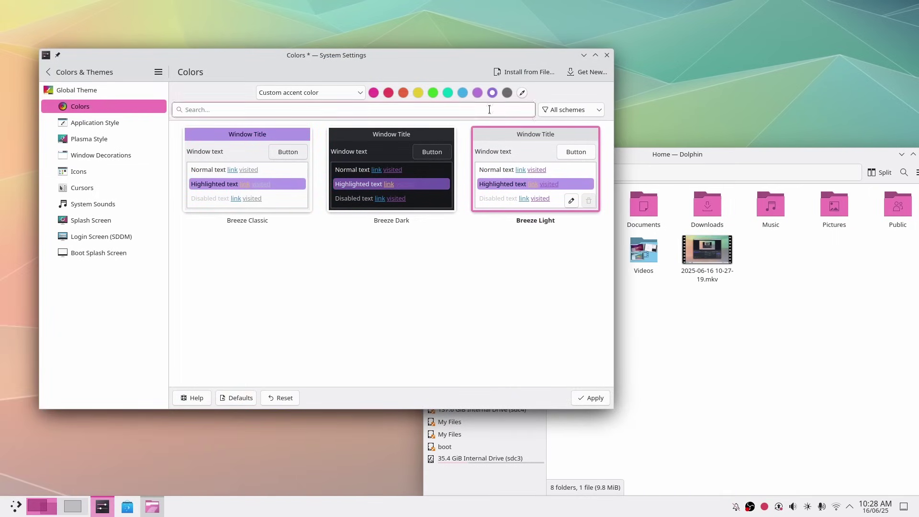
left_click(590, 398)
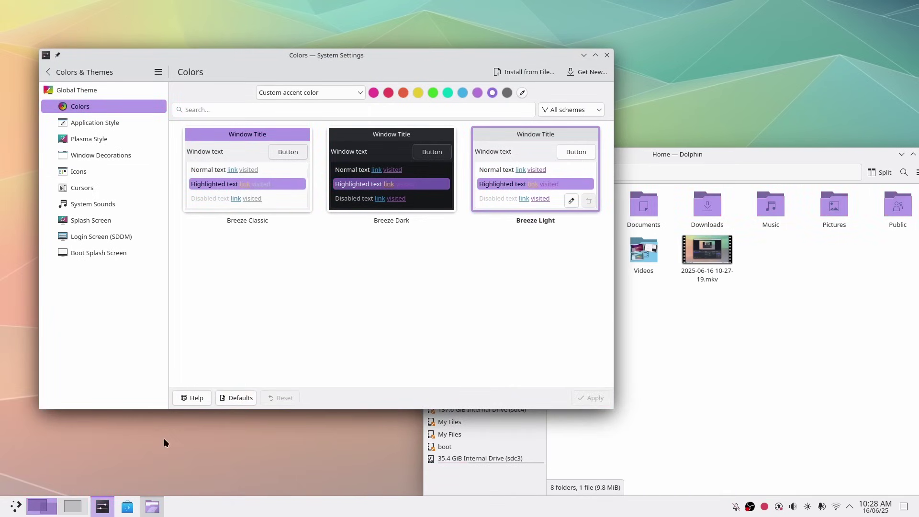
left_click(16, 508)
key("Escape")
left_click(892, 505)
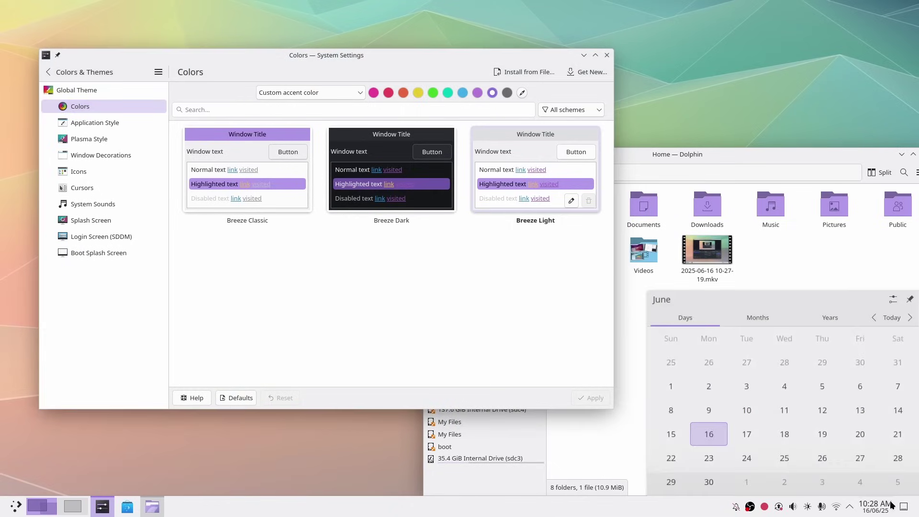
key("Escape")
Apply a blue accent colour and check it in the application launcher.
left_click(460, 93)
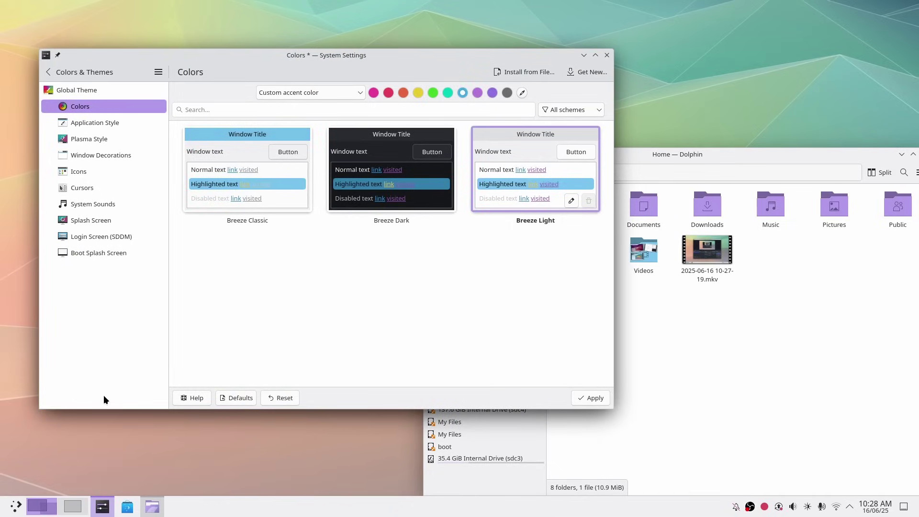
left_click(606, 399)
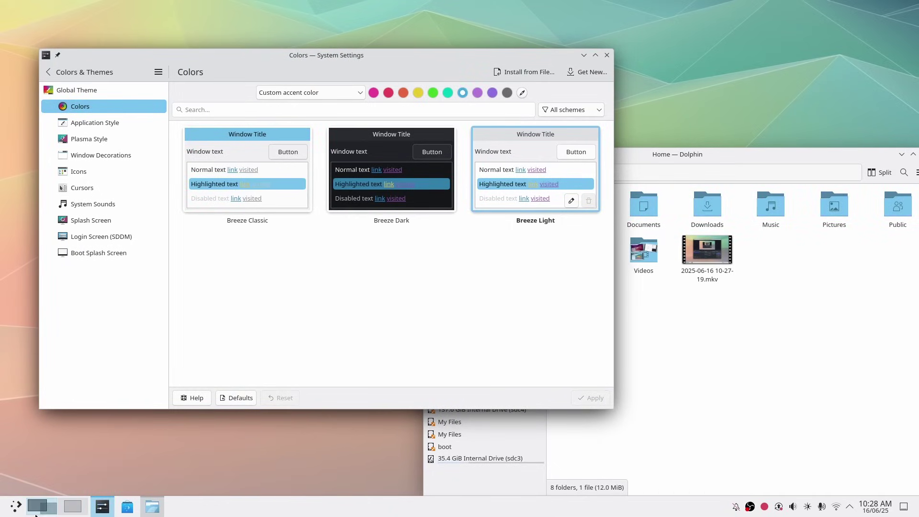
left_click(15, 507)
Apply the Fusion application style in Application Style settings.
key("Escape")
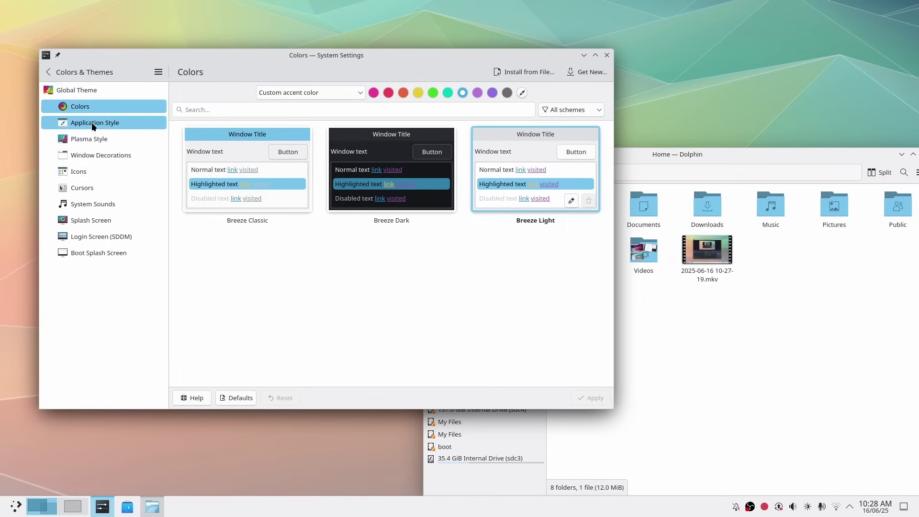
left_click(92, 124)
left_click(650, 433)
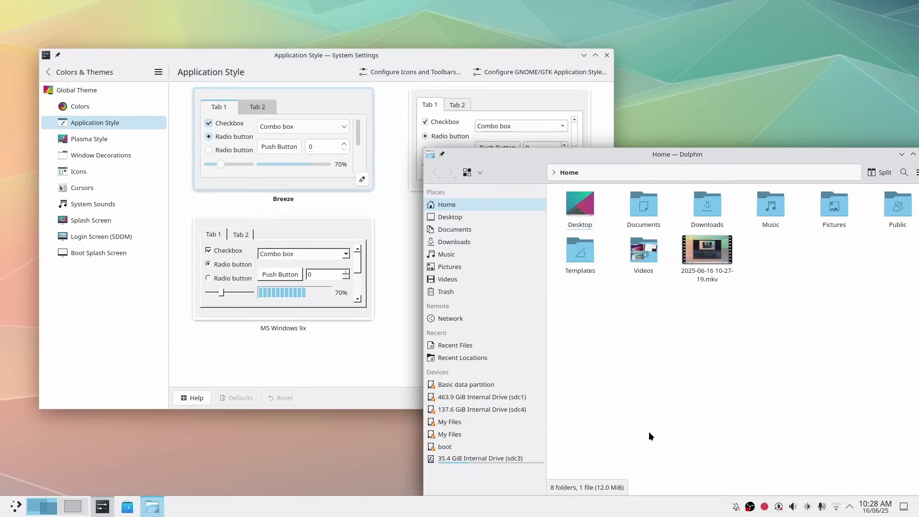
left_click(399, 244)
left_click(433, 174)
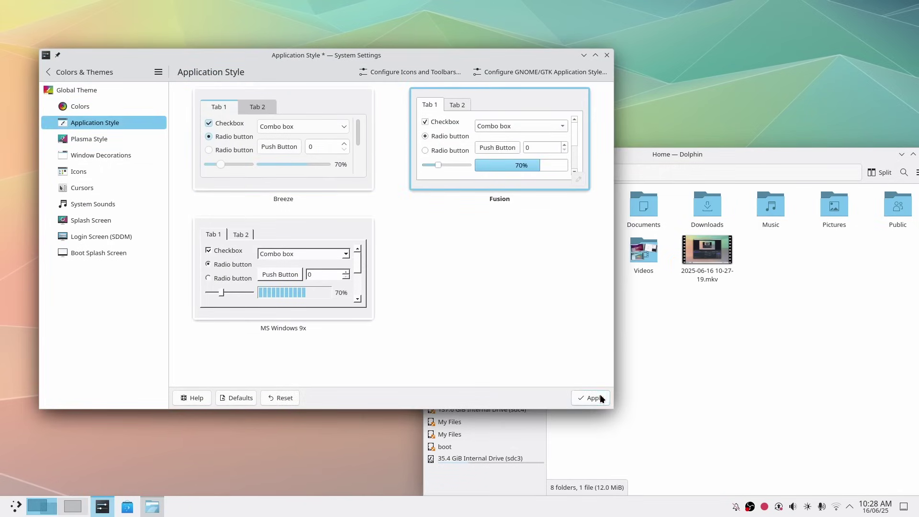
key("Return")
Check Fusion in Dolphin, then apply the MS Windows 9x application style.
left_click(693, 422)
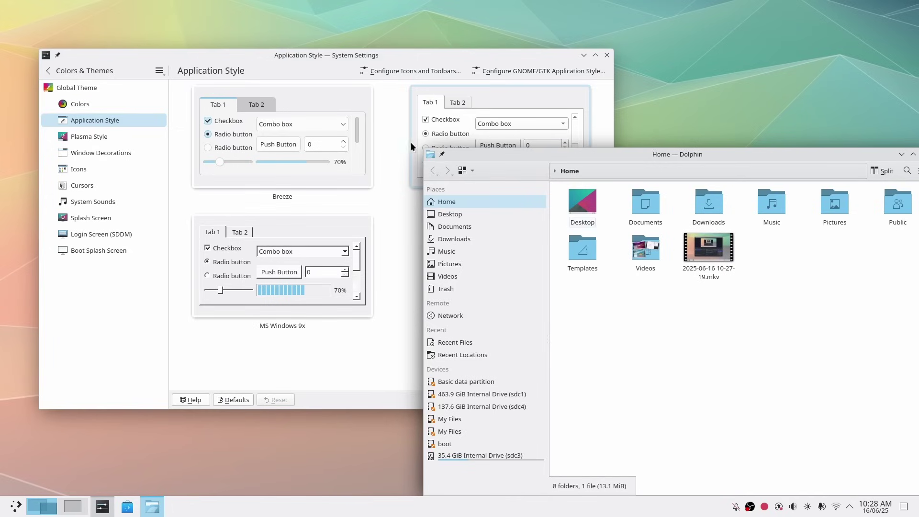
left_click(367, 358)
left_click(315, 311)
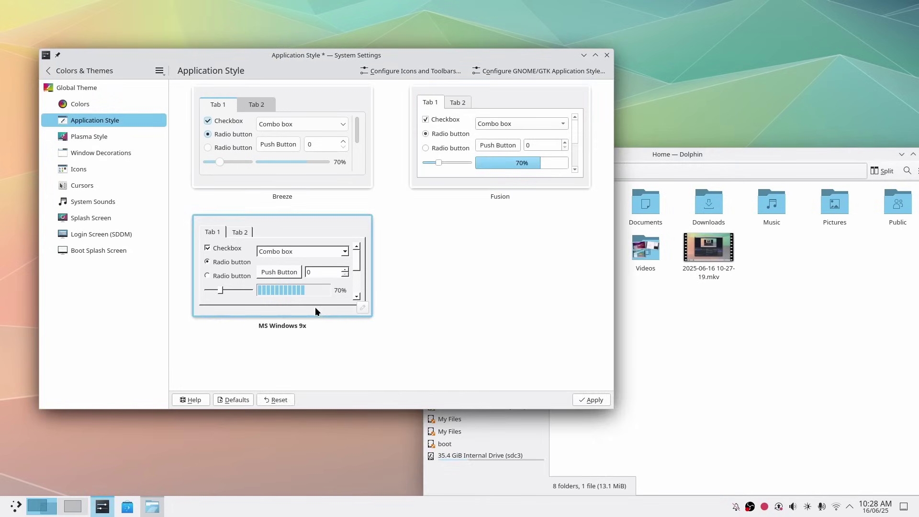
left_click(591, 397)
Reapply the Breeze application style and bring up the Plasma Style themes.
left_click(671, 401)
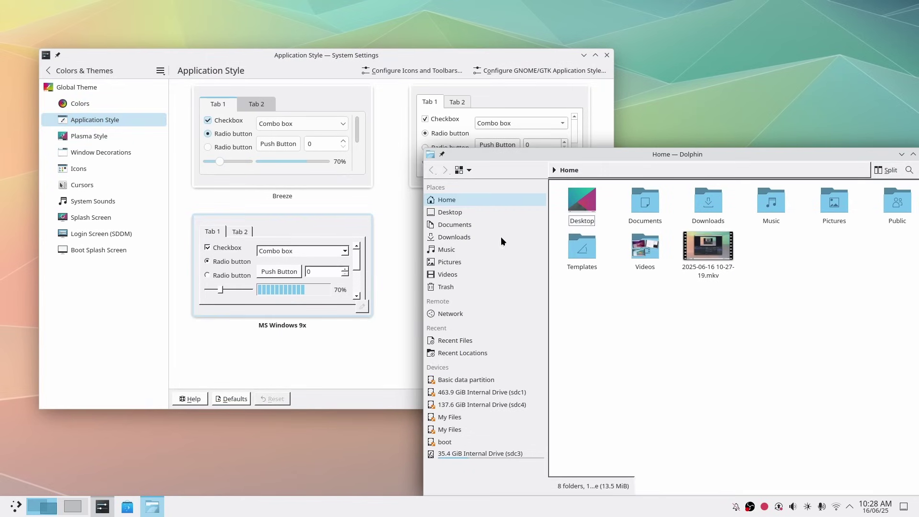
left_click(320, 145)
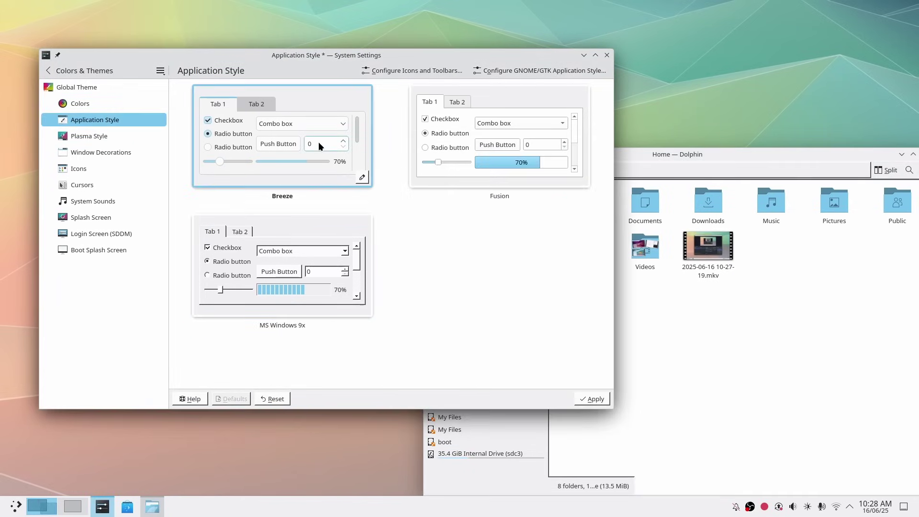
left_click(591, 398)
left_click(619, 401)
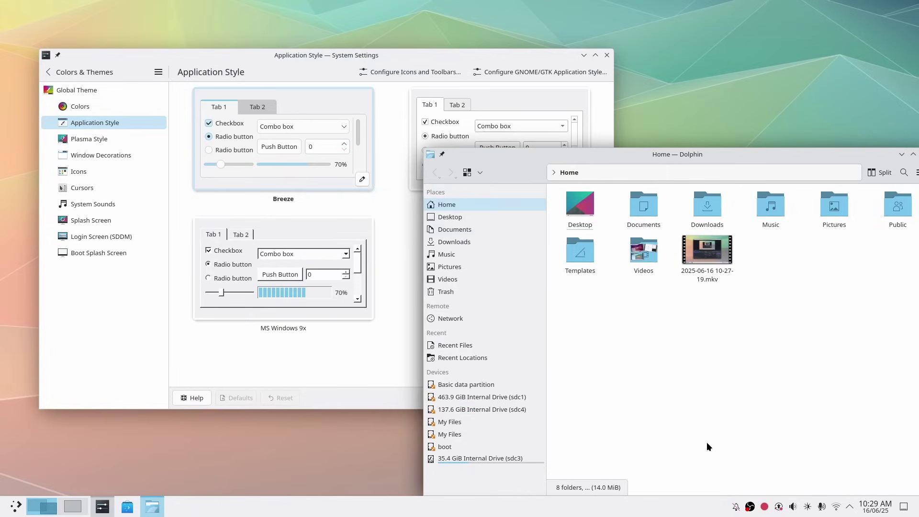
left_click(86, 139)
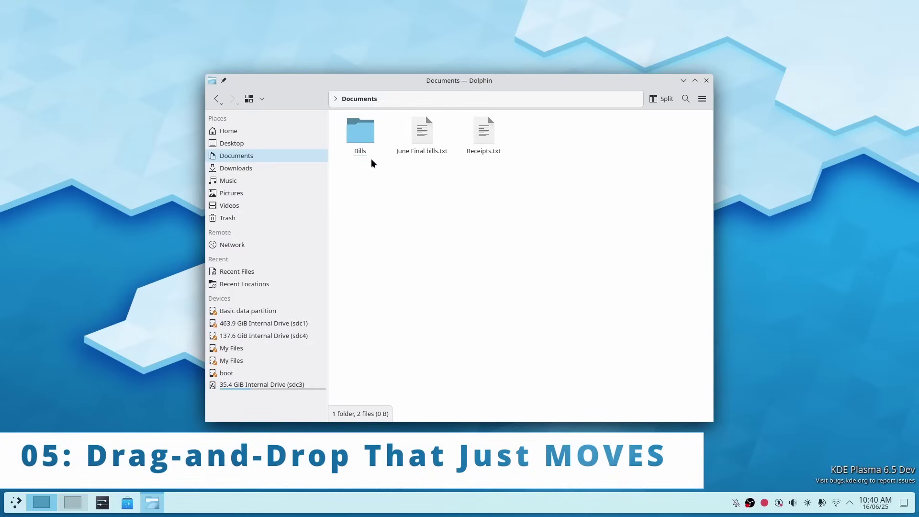
Move June Final bills.txt into the Bills folder in Dolphin and open Bills.
left_click_drag(421, 132, 356, 136)
double_click(357, 136)
left_click(103, 503)
scroll(300, 284, "down", 3)
scroll(280, 381, "down", 2)
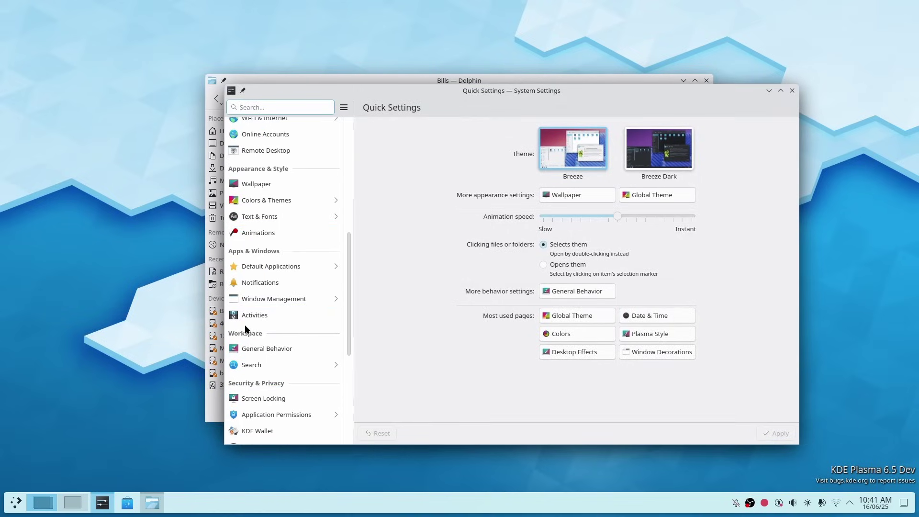
Set Drag and Drop in General Behavior to 'Always ask what to do'.
left_click(254, 348)
scroll(593, 271, "down", 3)
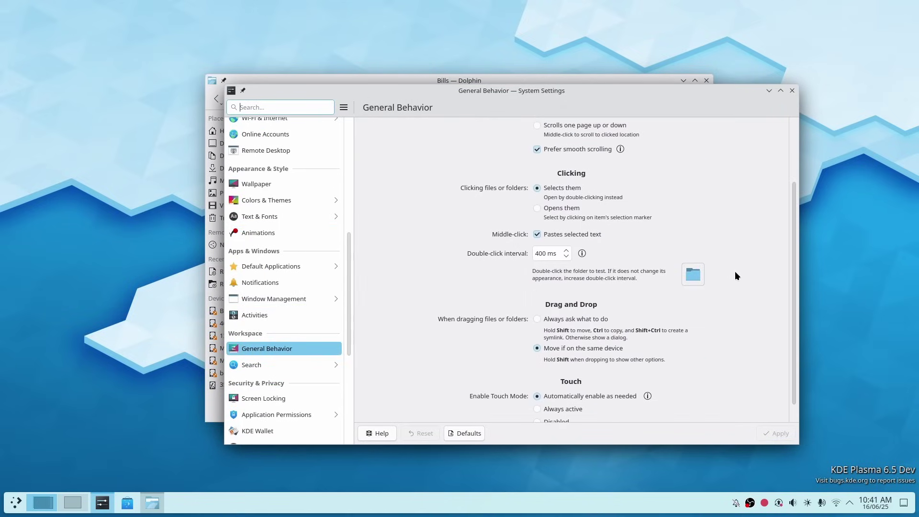
left_click(552, 297)
left_click(569, 326)
left_click(564, 297)
left_click(572, 326)
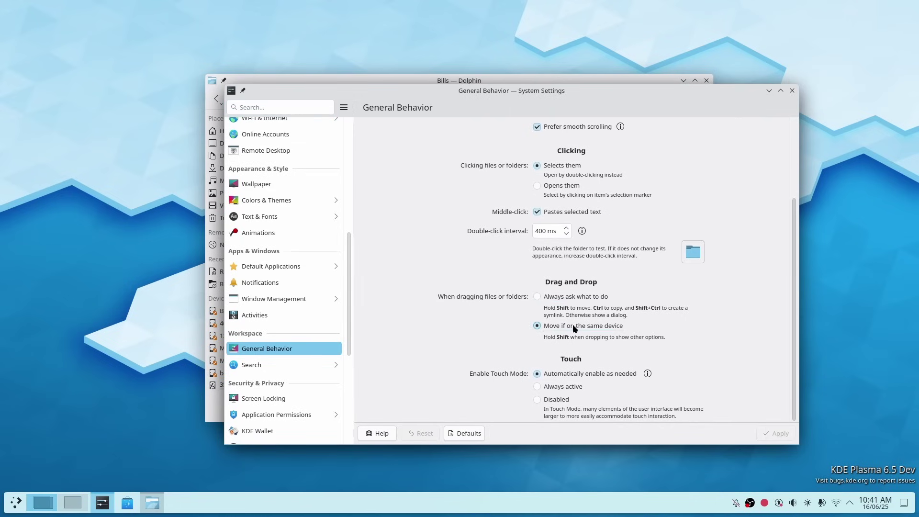
left_click(590, 298)
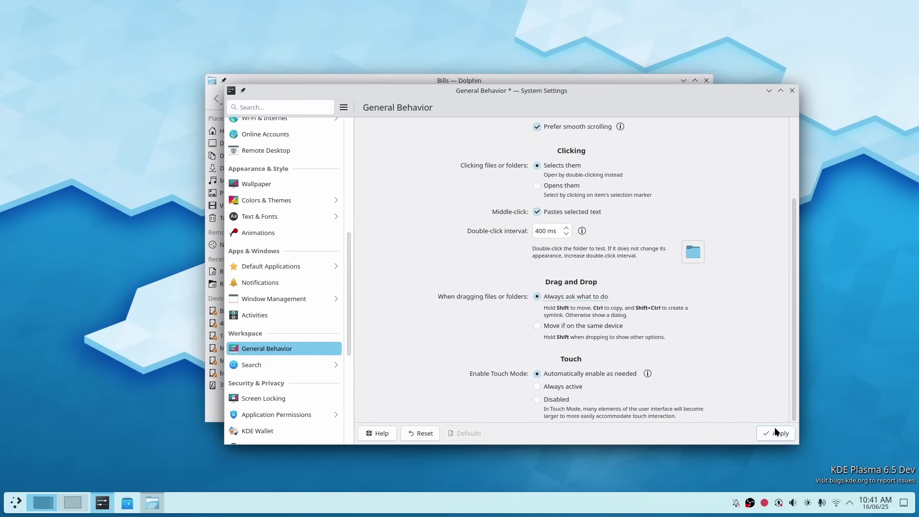
Move June Final bills.txt into the Recieved folder with the drop menu's Move Here.
left_click_drag(559, 107, 709, 227)
left_click(540, 228)
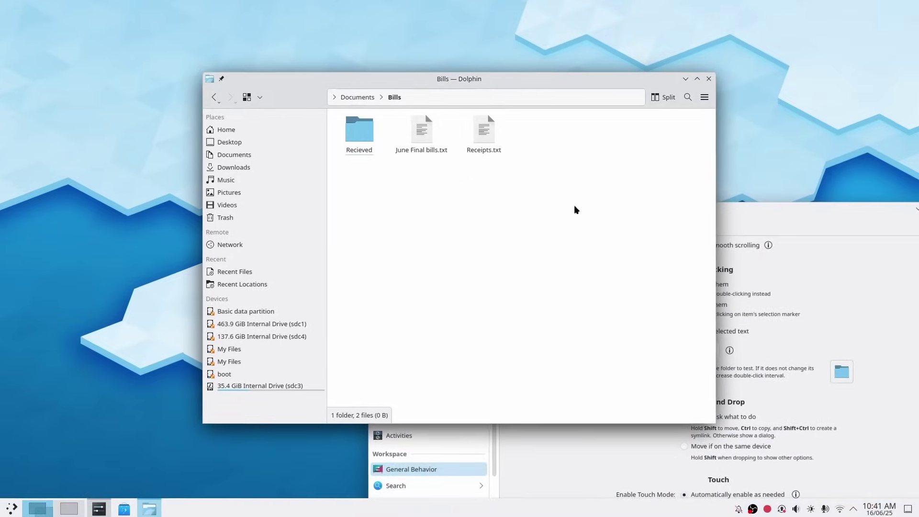
left_click_drag(422, 130, 361, 140)
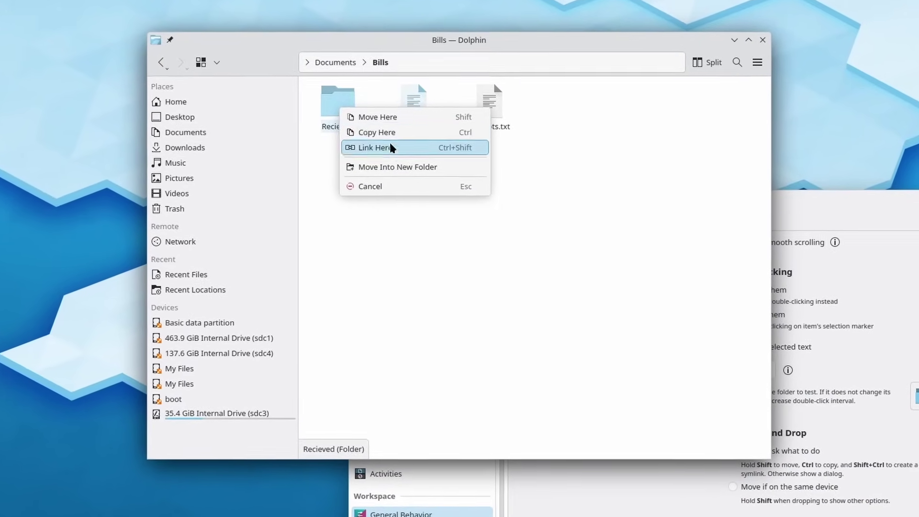
left_click(404, 122)
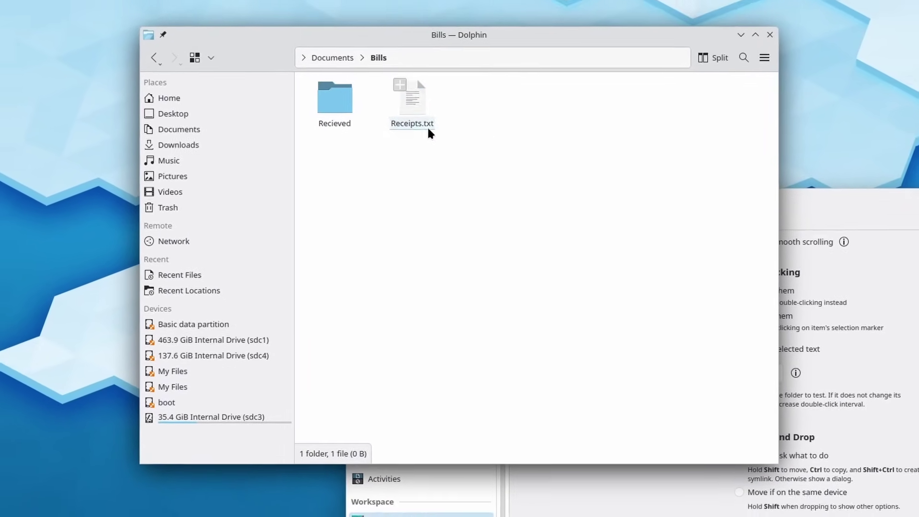
Copy Receipts.txt into Recieved, then permanently delete that copy with Shift+Delete.
left_click_drag(423, 117, 326, 99)
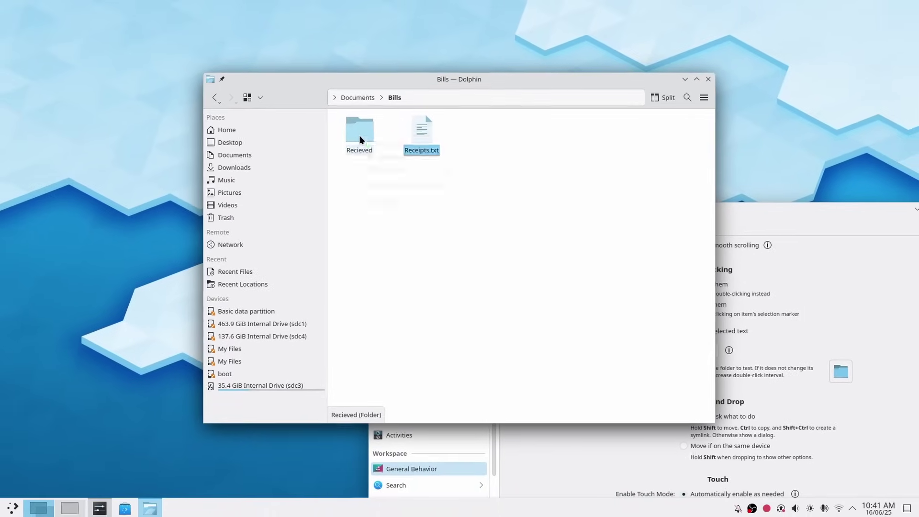
left_click(384, 159)
left_click(363, 140)
left_click(395, 99)
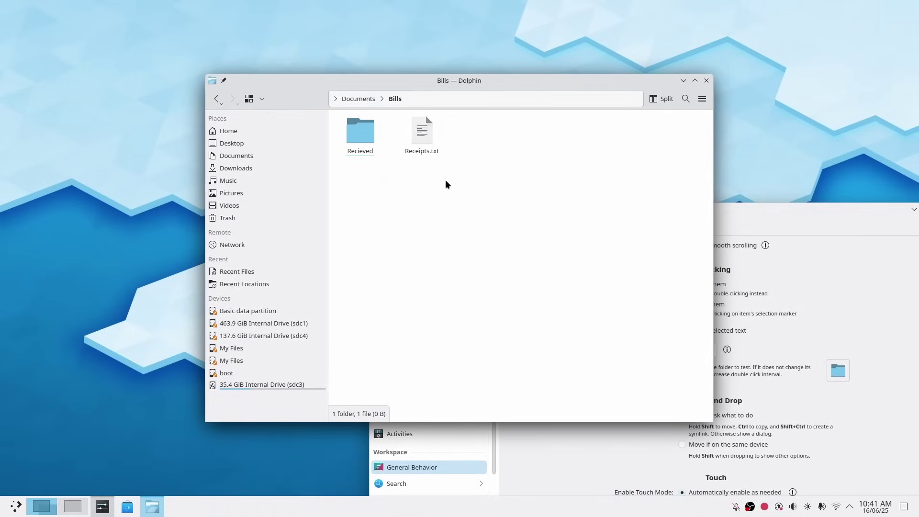
left_click_drag(422, 134, 363, 138)
left_click(416, 161)
left_click(362, 133)
key("shift+Delete")
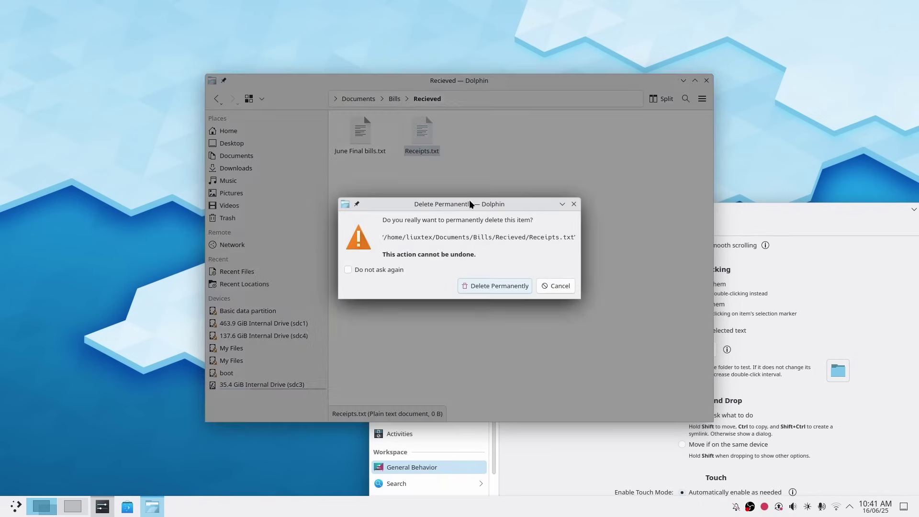
key("Return")
left_click(469, 205)
key("alt+Left")
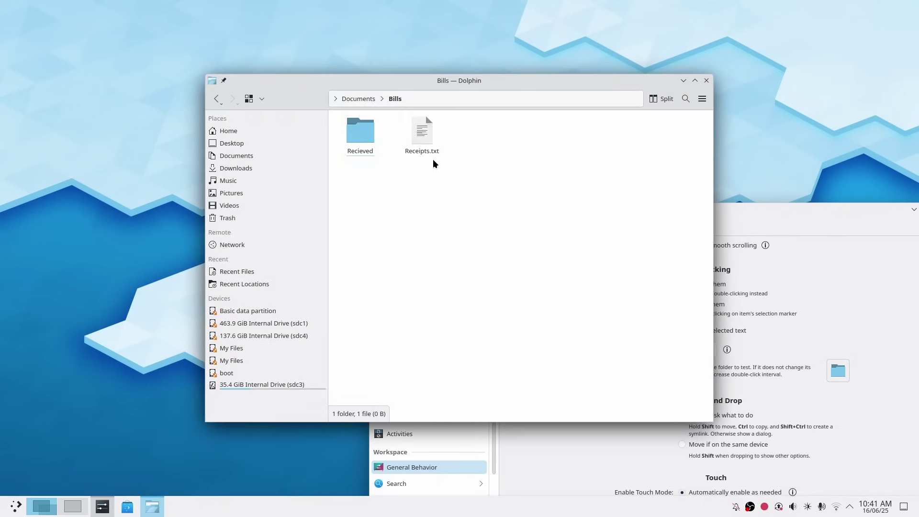
Link Receipts.txt into Recieved, check the link, then permanently delete it.
left_click_drag(423, 140, 351, 137)
left_click(373, 166)
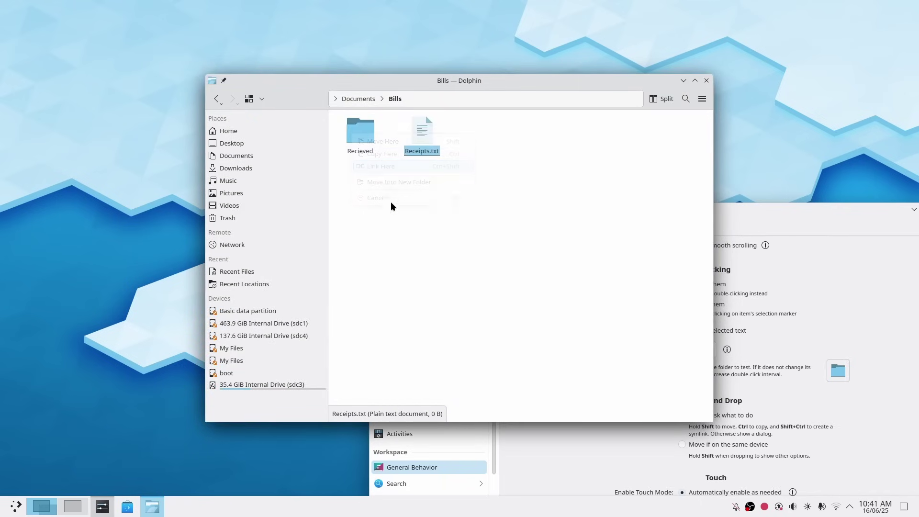
left_click(359, 99)
double_click(363, 141)
double_click(363, 141)
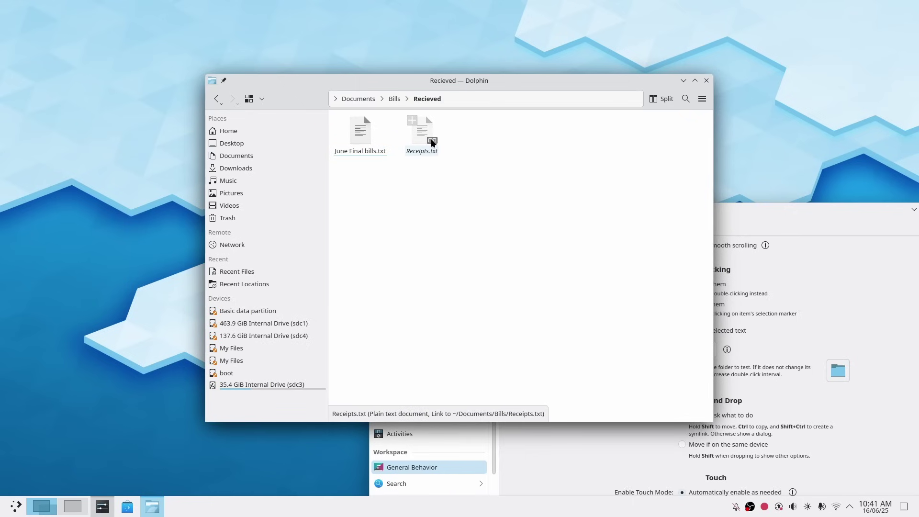
left_click(395, 99)
double_click(361, 134)
left_click(423, 137)
key("shift+Delete")
key("Return")
Set Drag and Drop to 'Move if on the same device', apply, and test by dragging a file in Dolphin.
left_click(735, 453)
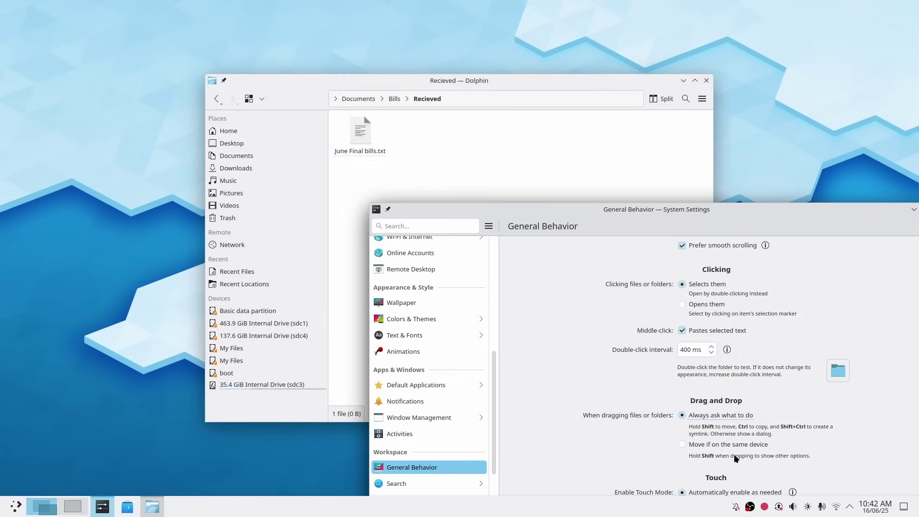
left_click(744, 448)
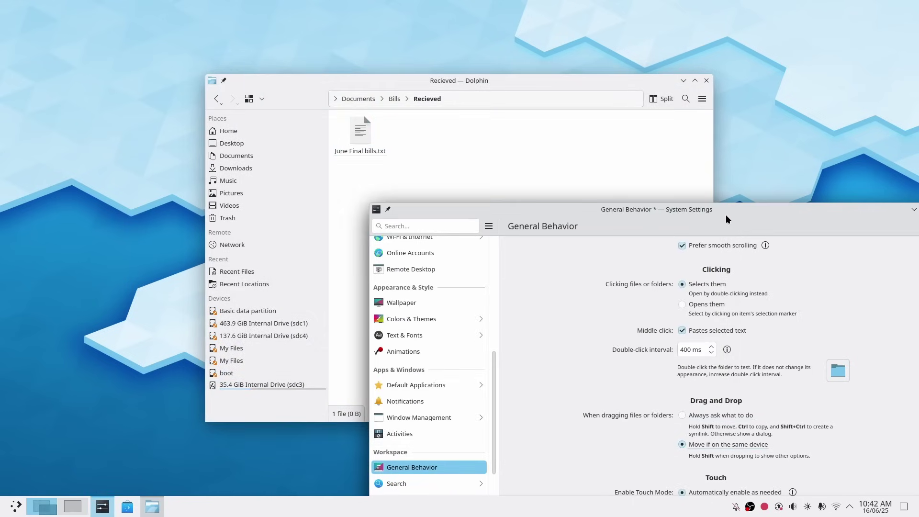
left_click_drag(727, 219, 545, 99)
left_click(739, 432)
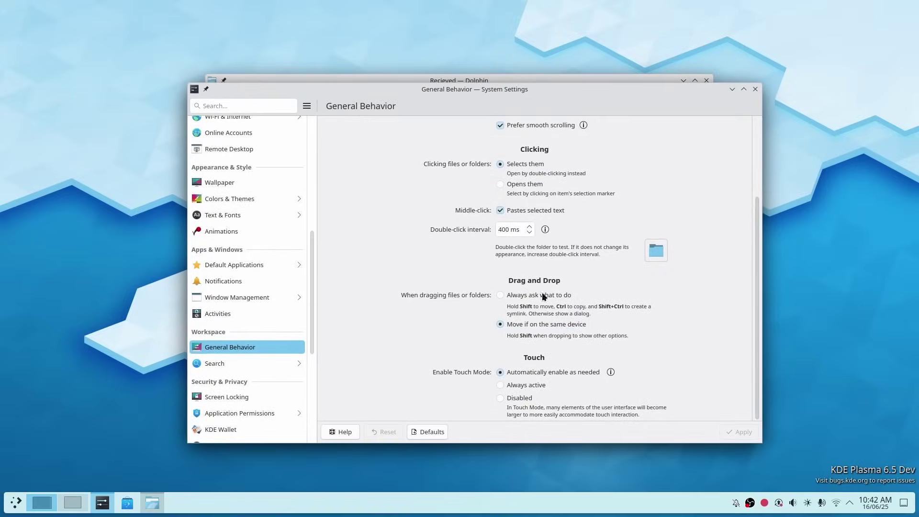
left_click(490, 80)
left_click_drag(404, 105, 365, 144)
left_click(747, 383)
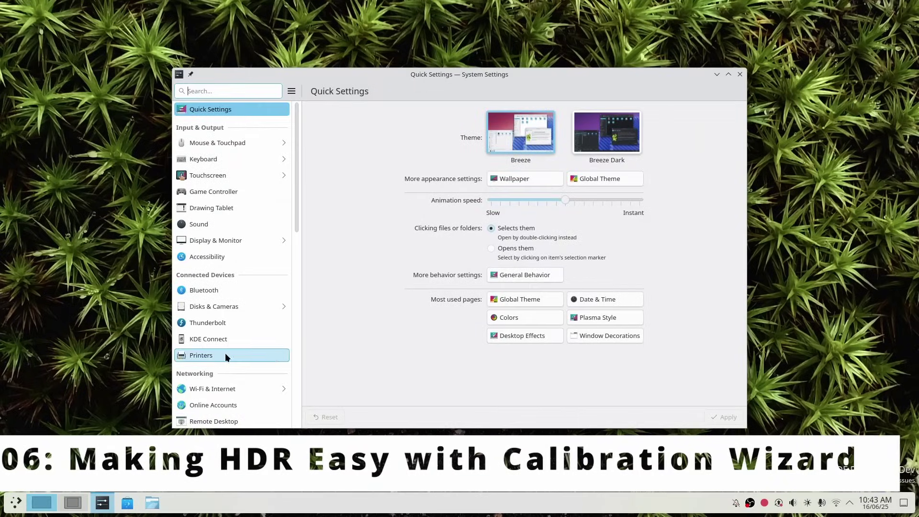
Review display settings, keeping 1920 × 1080, 100% scale and 60.00 Hz.
left_click(225, 244)
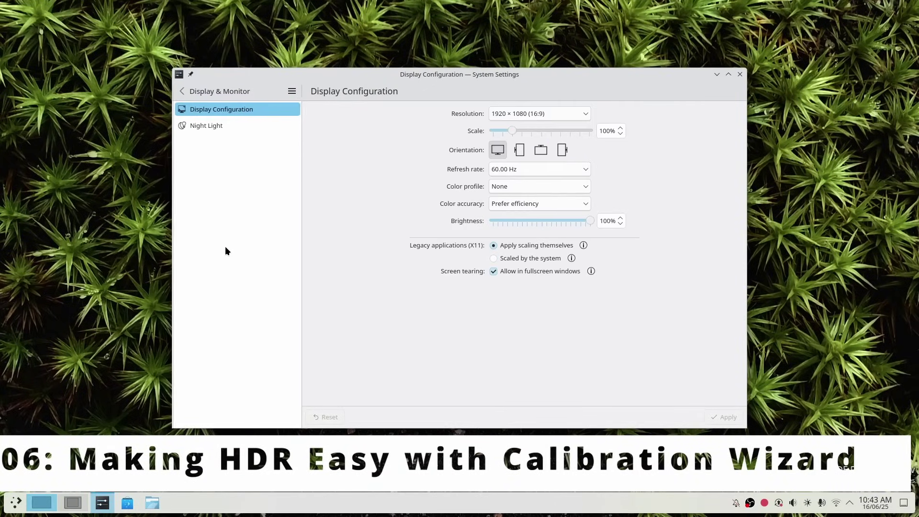
left_click(533, 113)
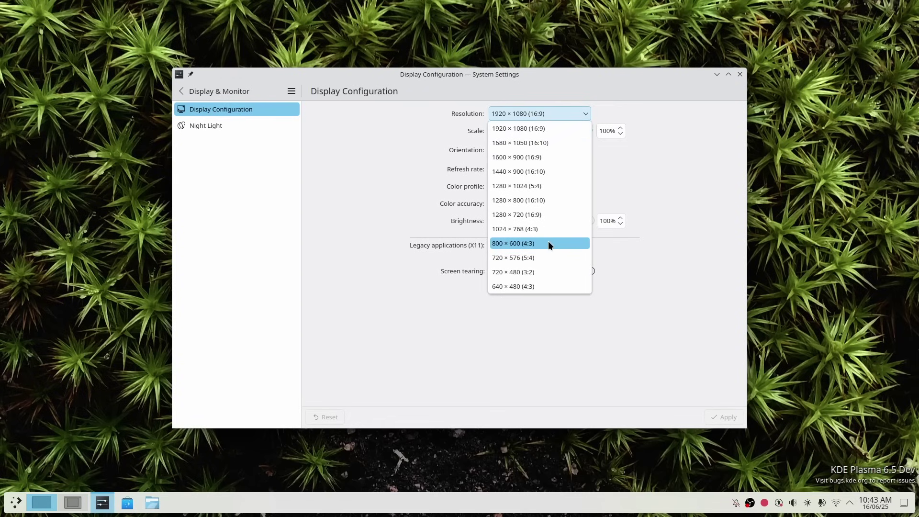
left_click(638, 168)
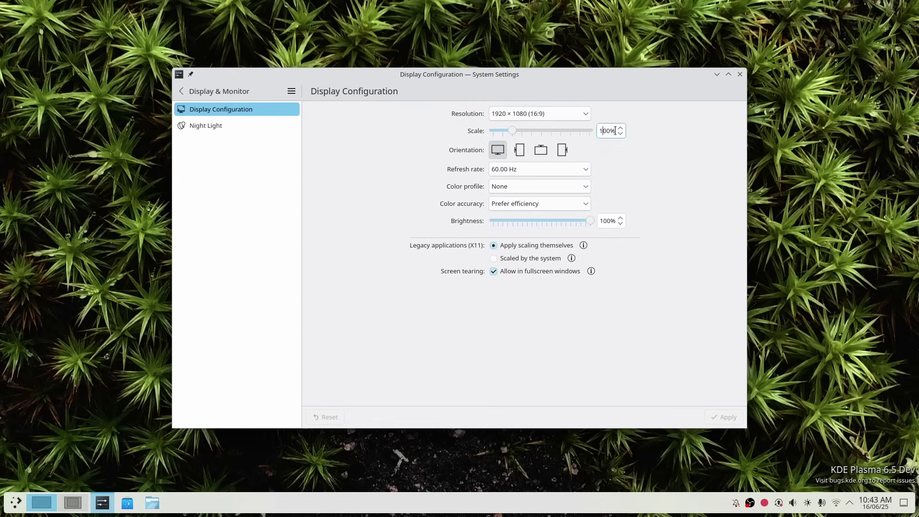
left_click(522, 131)
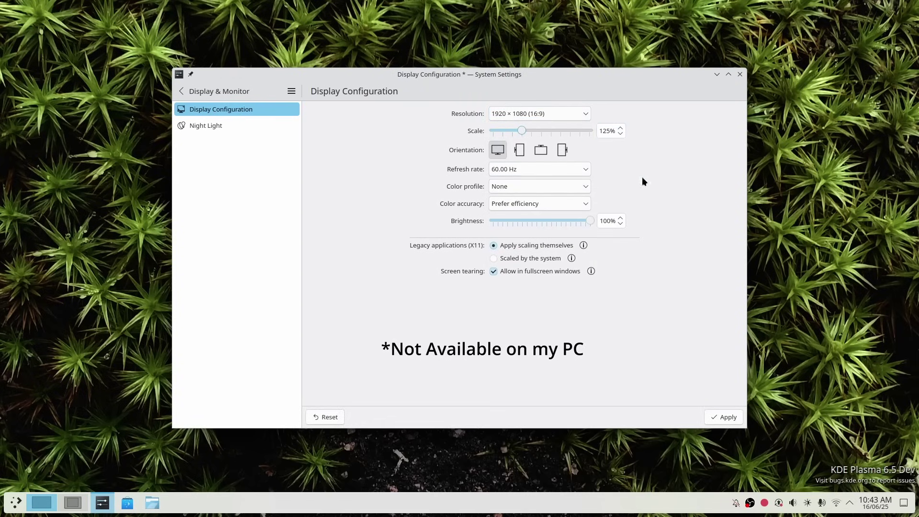
left_click_drag(519, 132, 514, 131)
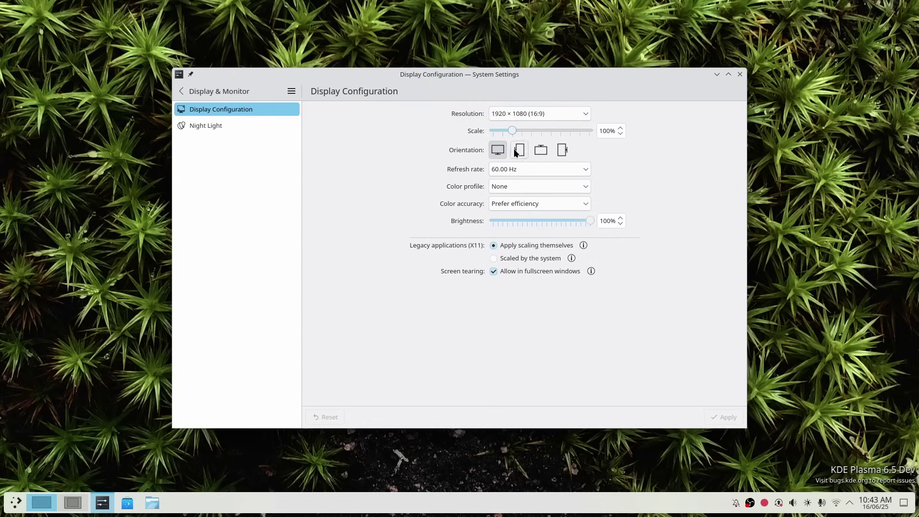
left_click(554, 165)
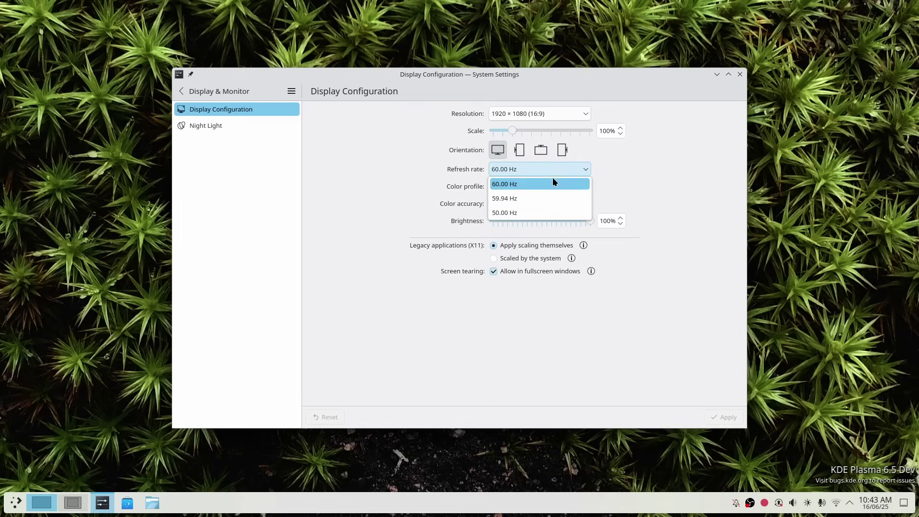
left_click(605, 197)
Set the colour profile to Built-in, apply it, and keep the new configuration.
left_click(577, 188)
left_click(570, 230)
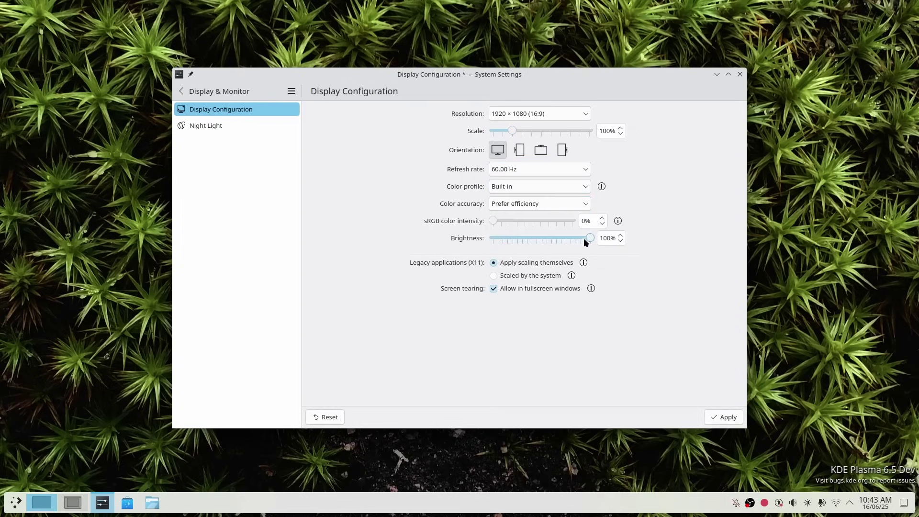
left_click(710, 418)
left_click(547, 257)
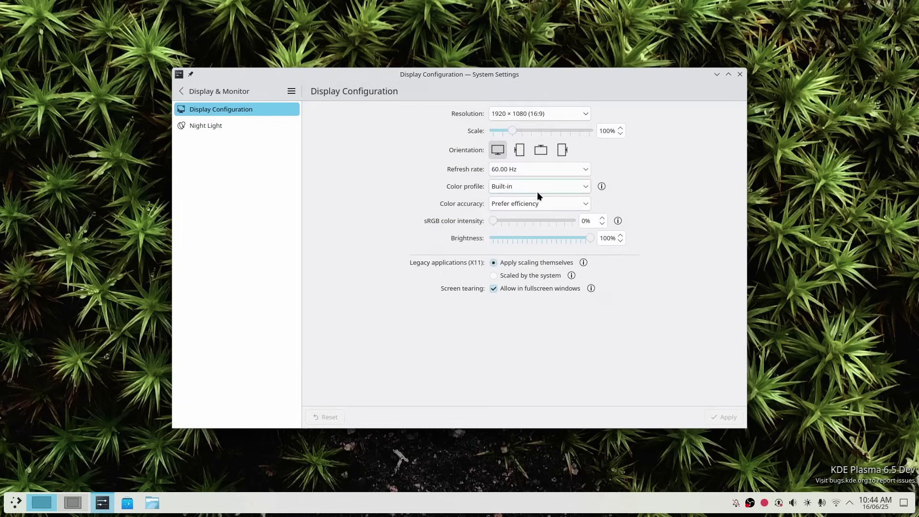
left_click(548, 200)
left_click(657, 198)
mouse_move(599, 186)
mouse_move(588, 263)
mouse_move(591, 288)
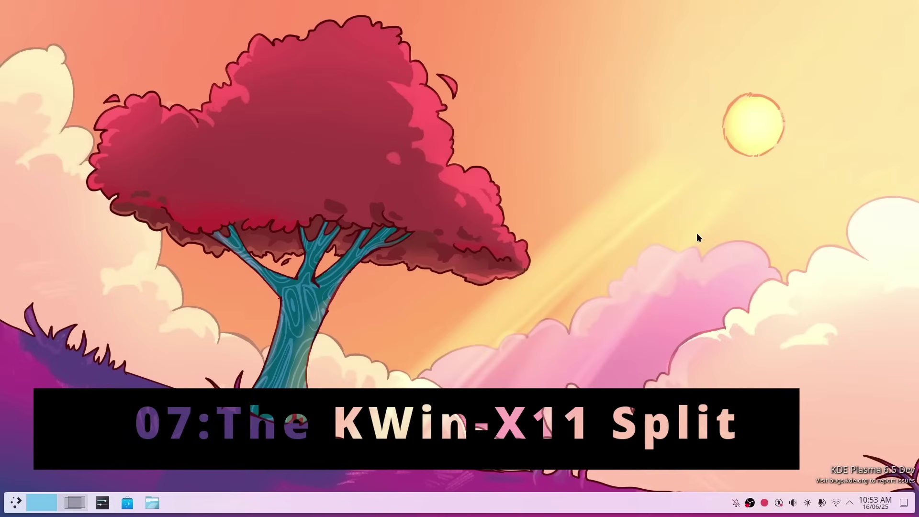
Launch Info Center from a launcher search for 'info' and confirm the graphics platform is Wayland.
key("super")
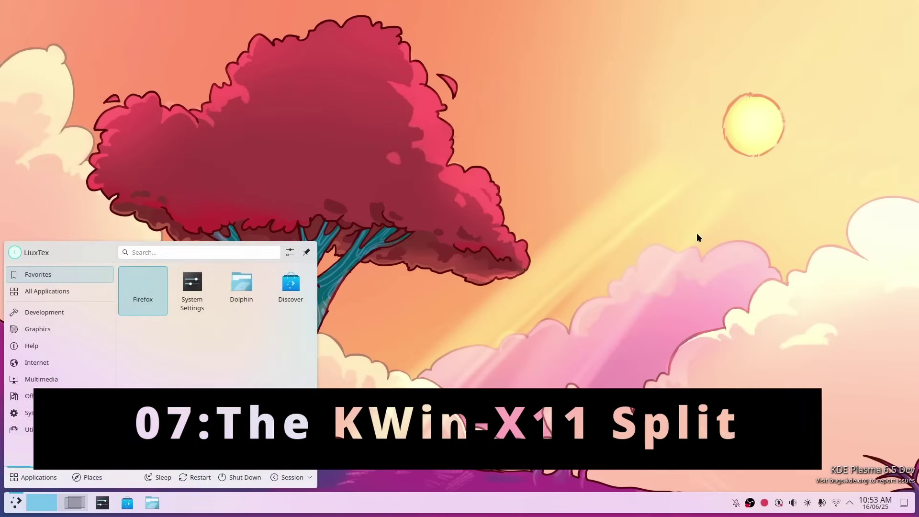
type("info")
key("Return")
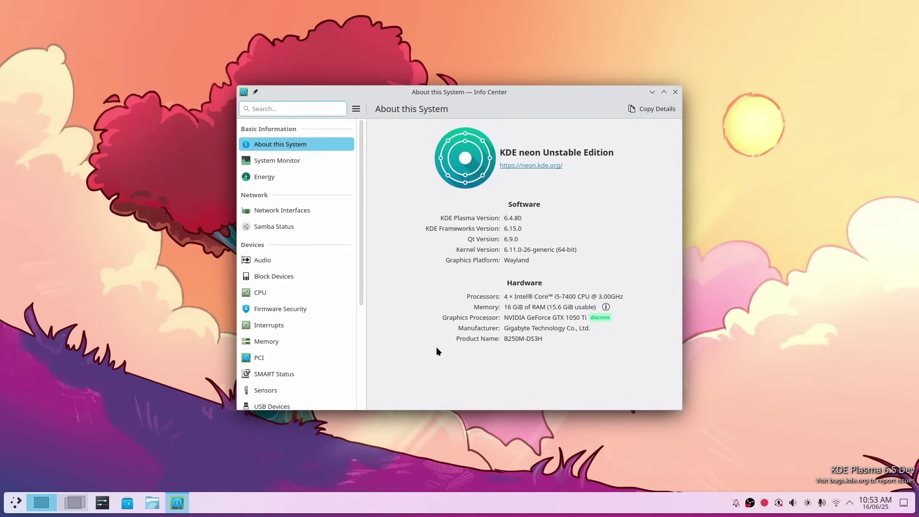
double_click(510, 261)
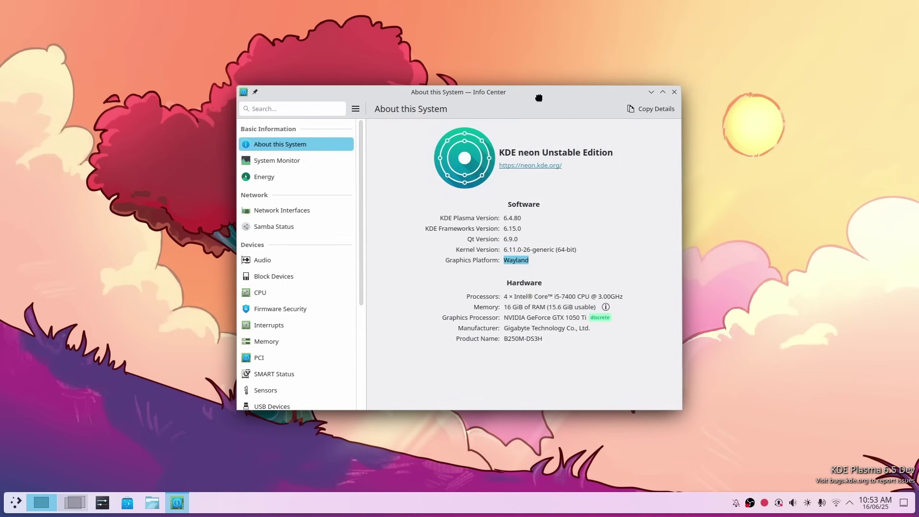
left_click_drag(538, 94, 321, 51)
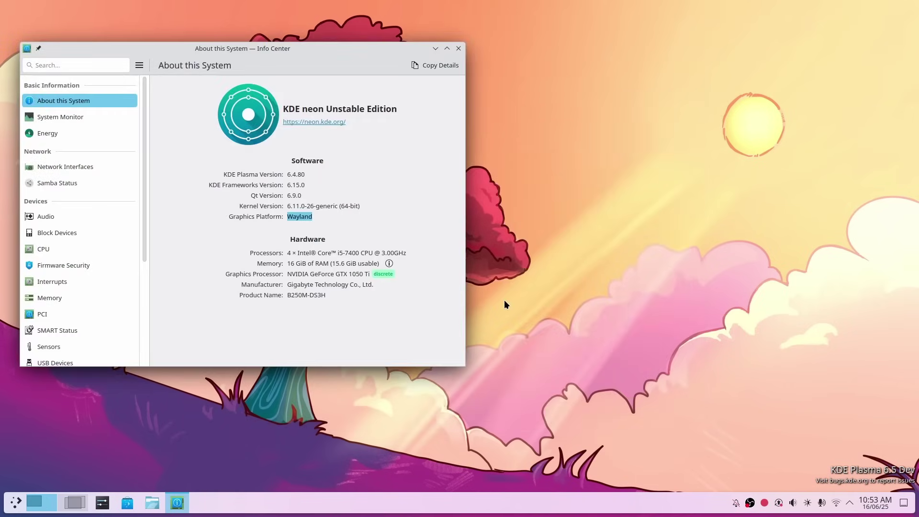
key("super")
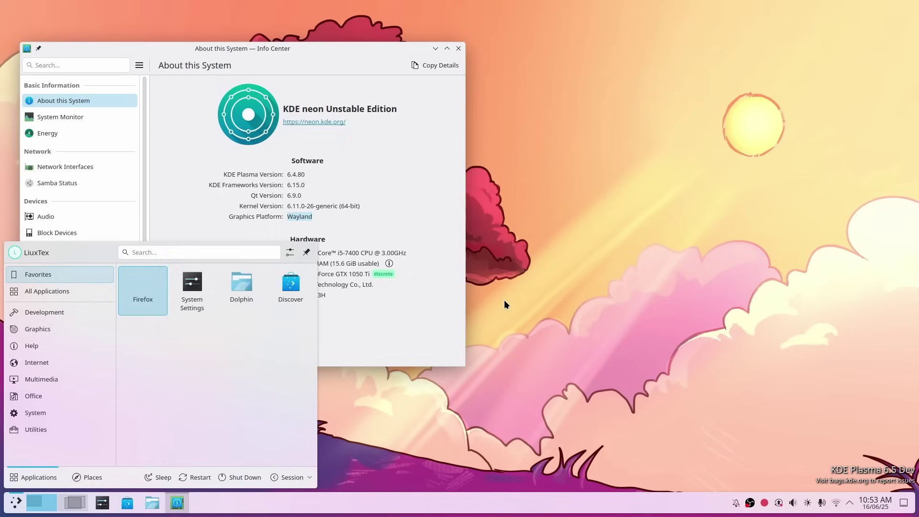
Launch System Monitor via 'moni' and filter its Processes list by 'kwin' to inspect kwin_wayland.
type("moni")
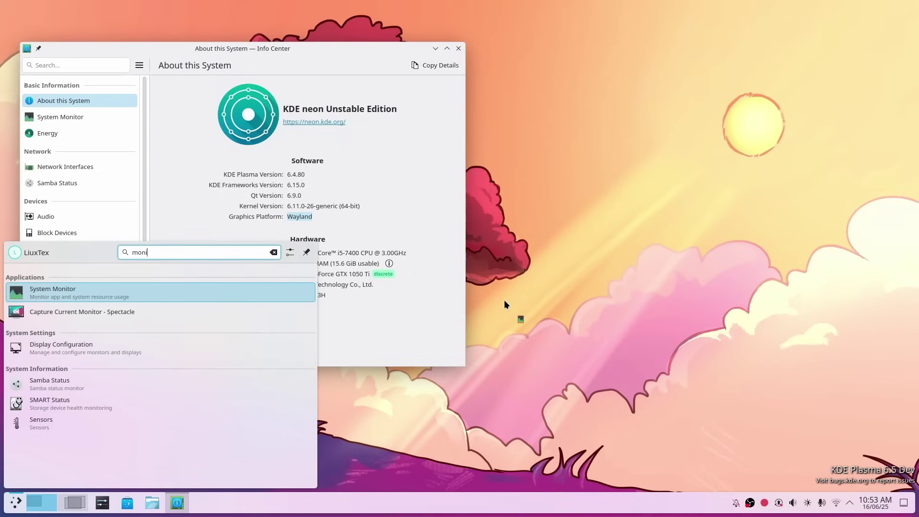
key("Return")
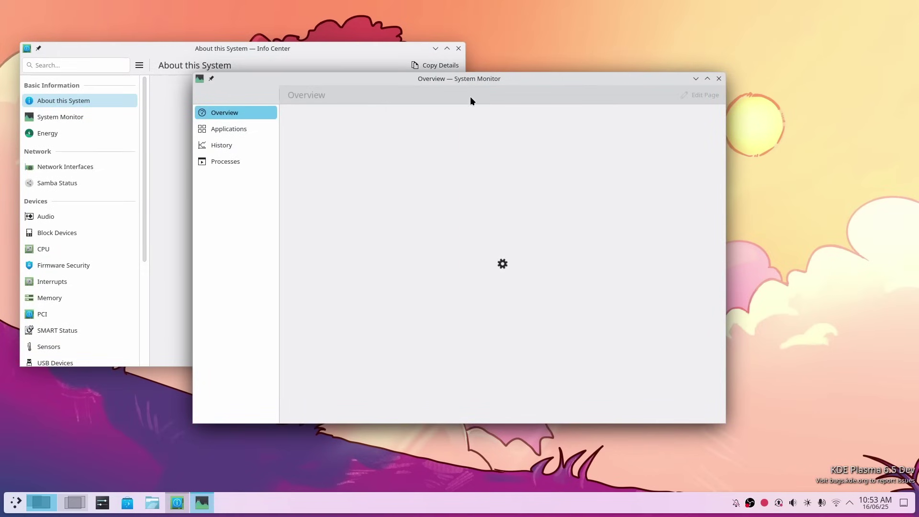
left_click_drag(466, 80, 541, 113)
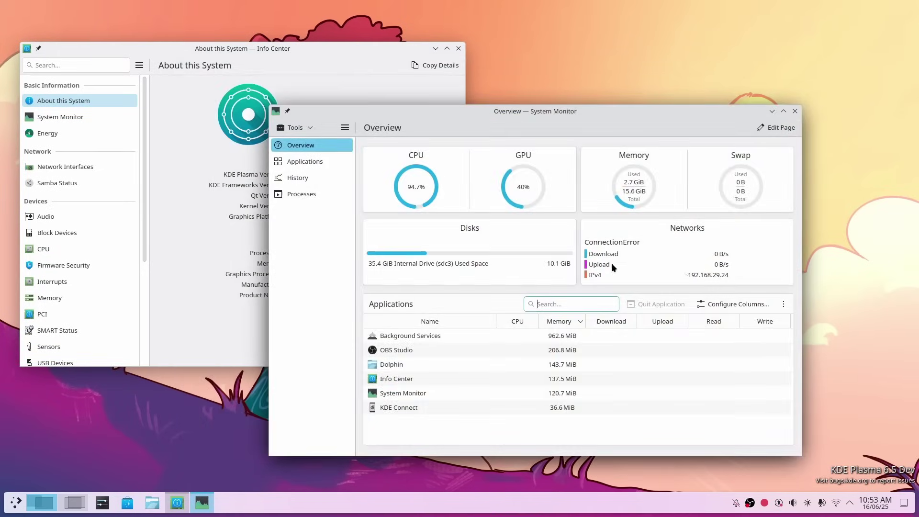
left_click(296, 194)
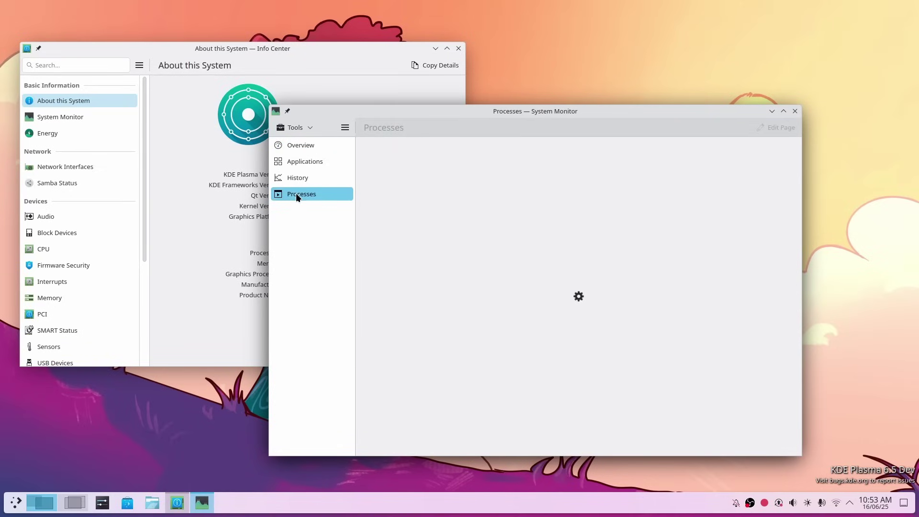
left_click(424, 132)
type("kwin")
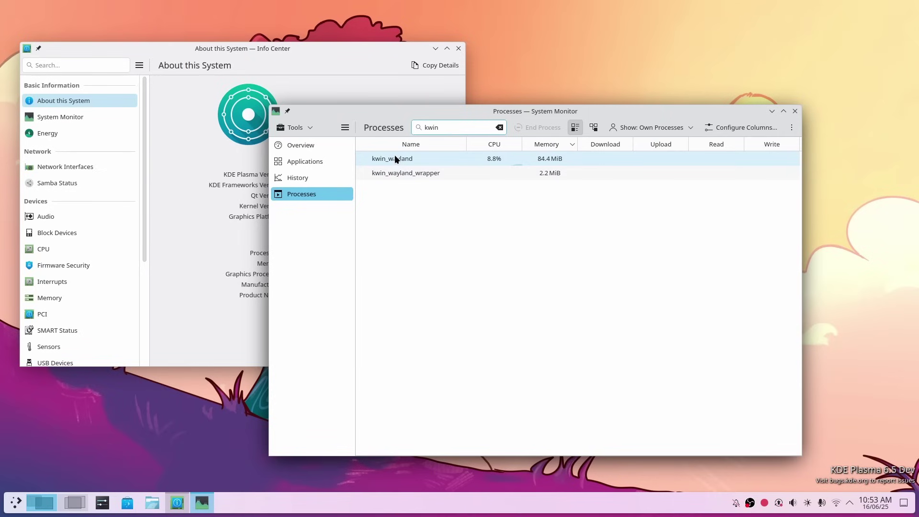
left_click(410, 161)
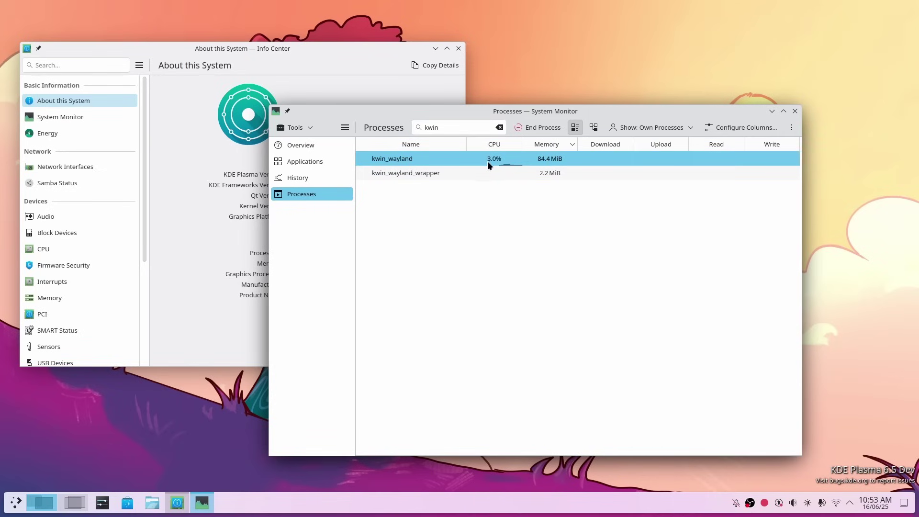
left_click(383, 160, "ctrl")
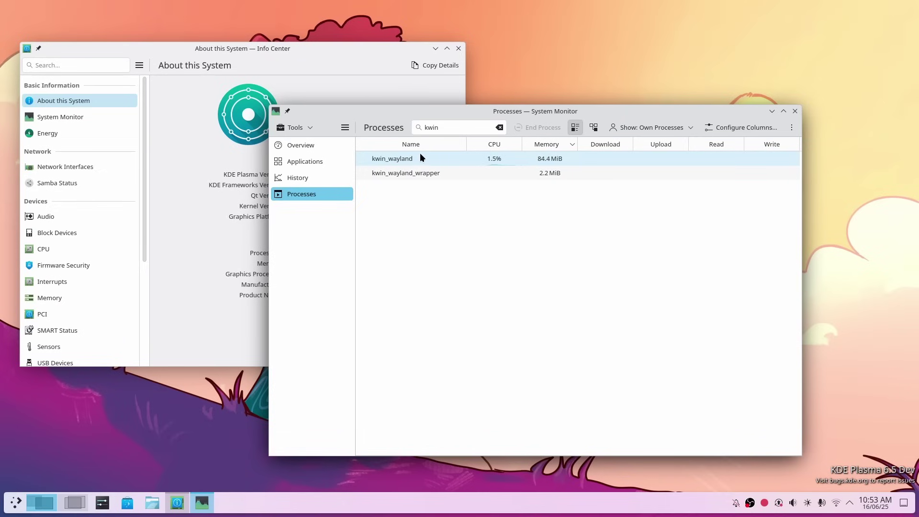
Compare Info Center's block devices and About pages, select kwin_wayland_wrapper, then close System Monitor.
left_click(167, 252)
left_click(57, 233)
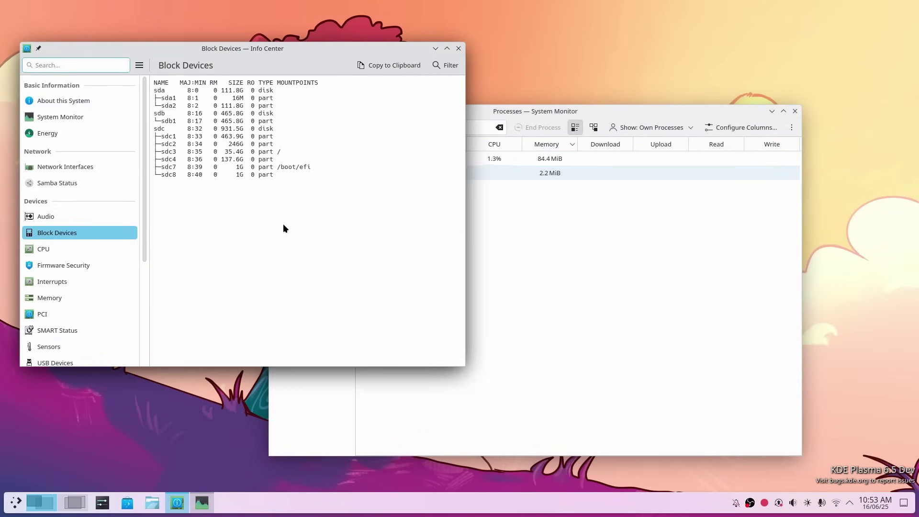
left_click(64, 101)
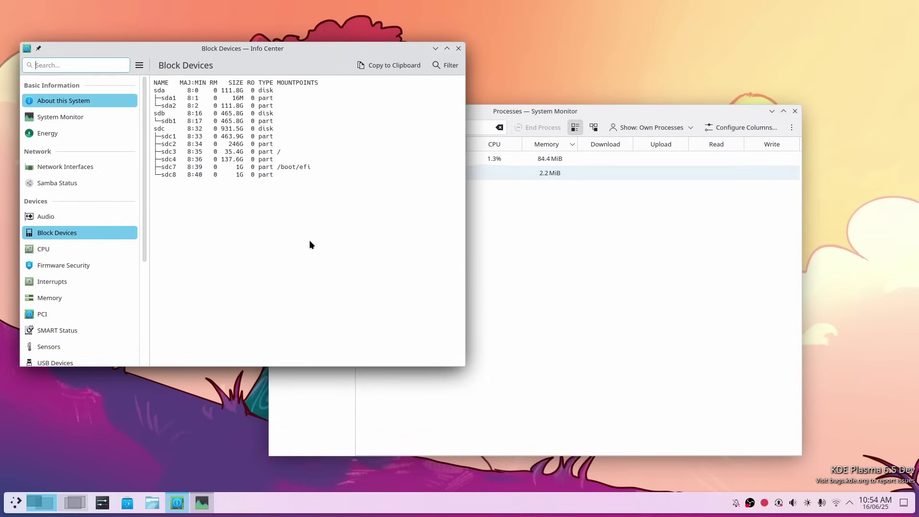
left_click(540, 246)
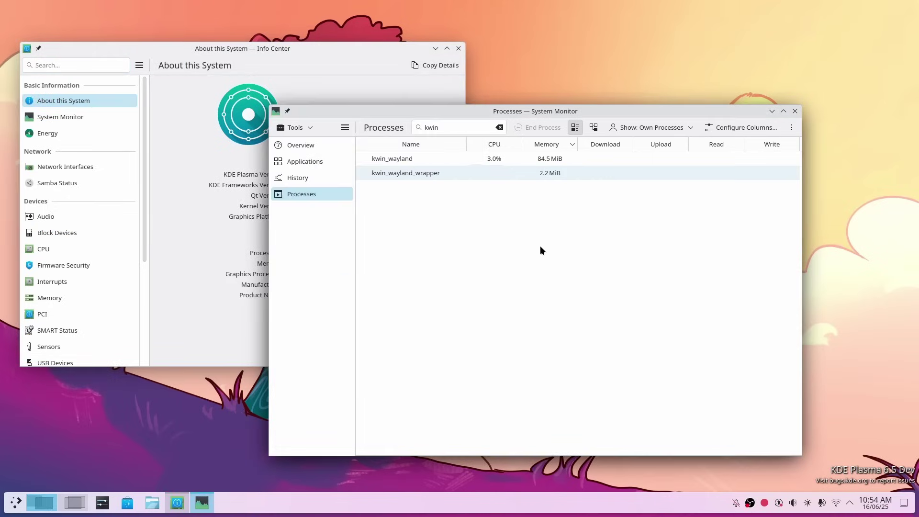
key("Down")
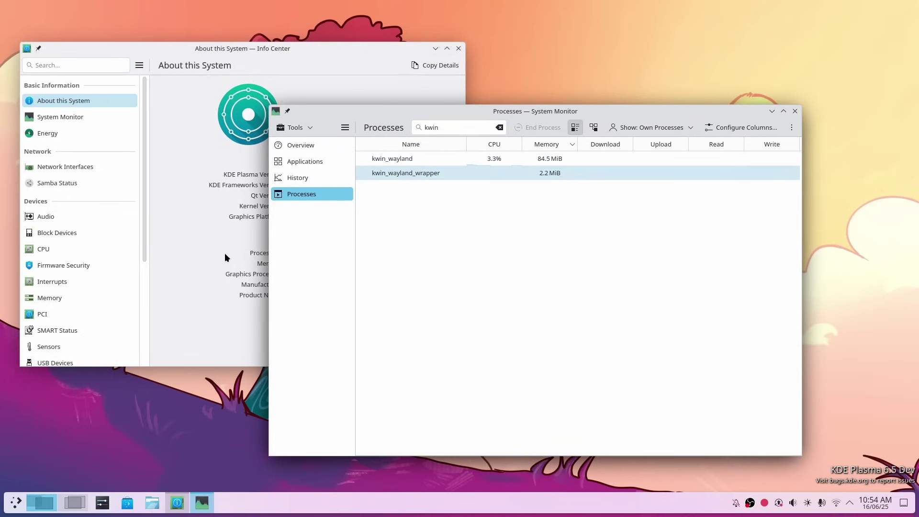
left_click(225, 255)
left_click(458, 209)
left_click(243, 286)
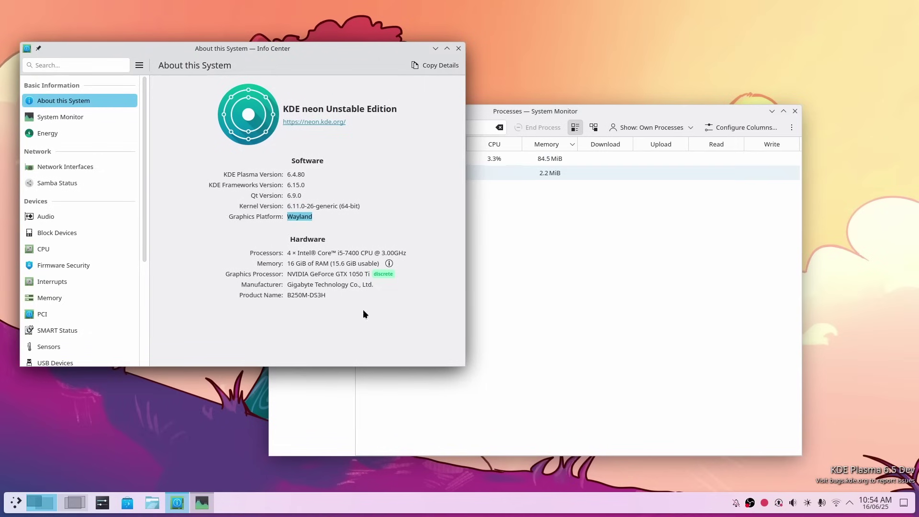
left_click(516, 314)
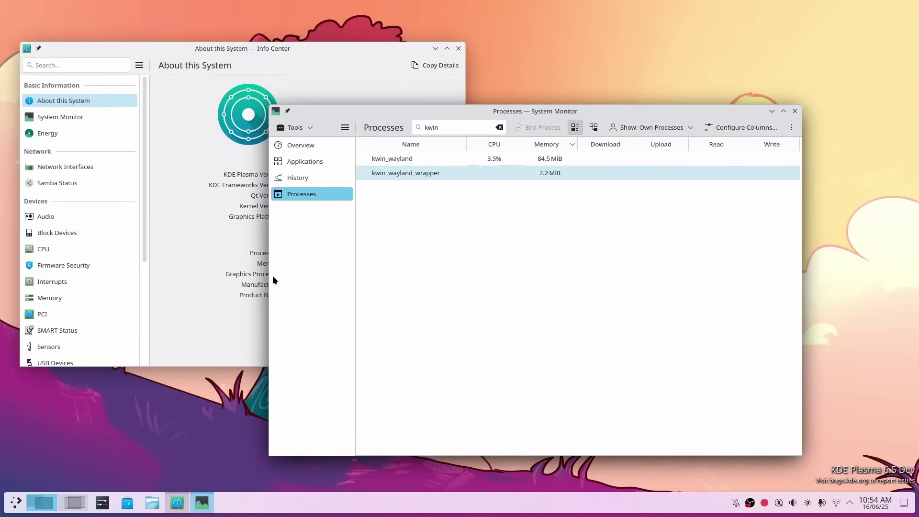
left_click(795, 111)
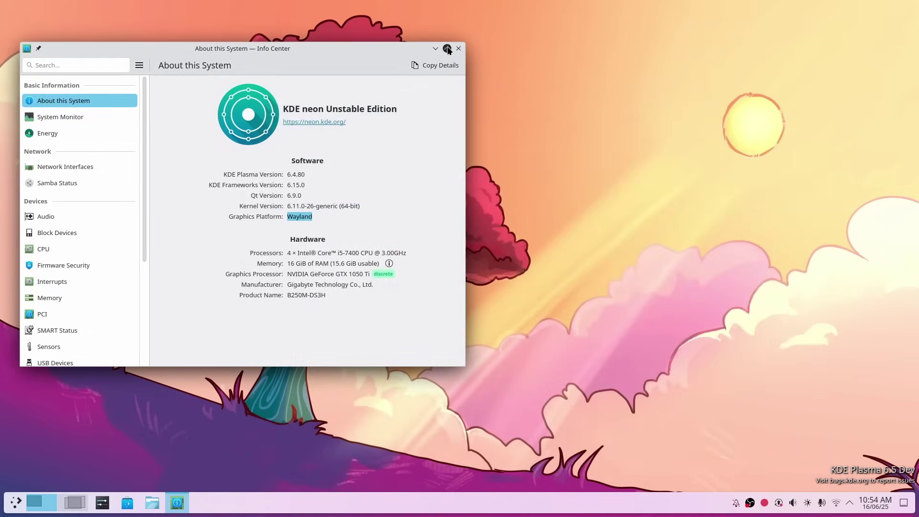
Close Info Center and review the pending System upgrade details in Discover.
left_click(458, 48)
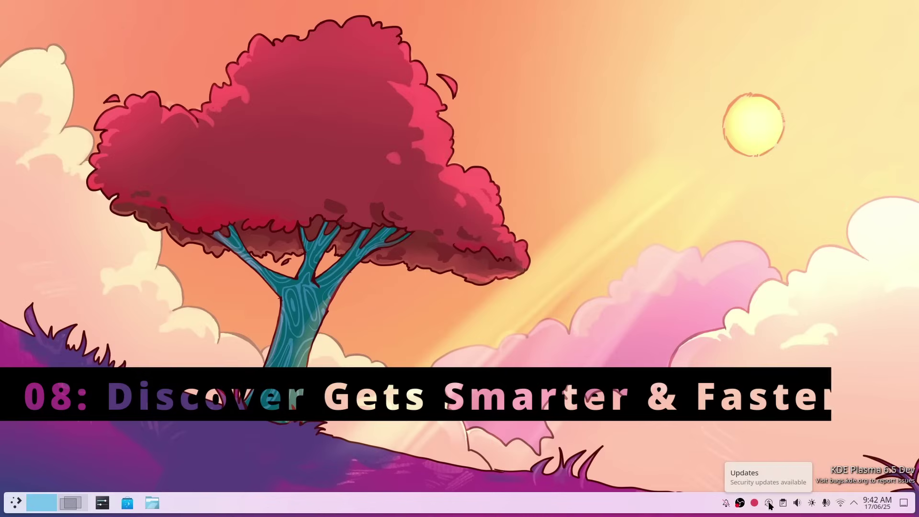
left_click(769, 504)
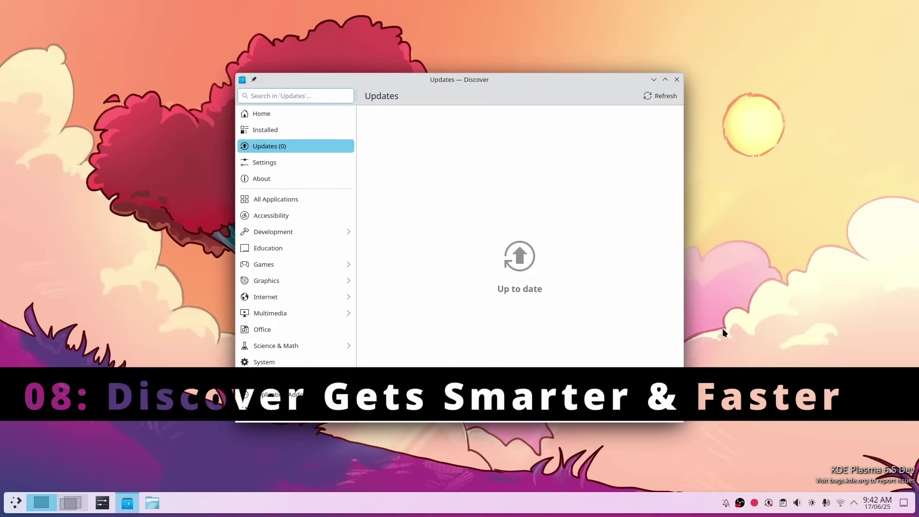
left_click(443, 133)
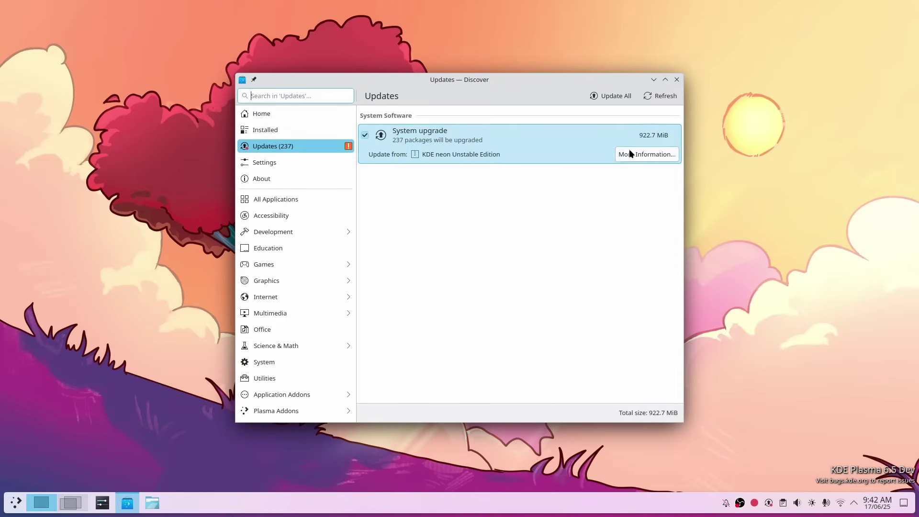
Enlarge Discover from its Home page and browse the VLC app page screenshots.
left_click(275, 115)
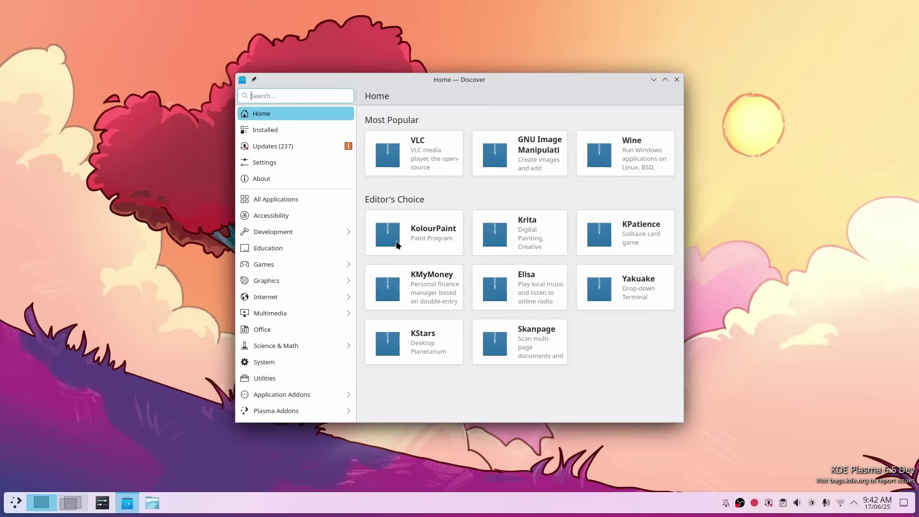
left_click_drag(230, 75, 170, 34)
scroll(629, 382, "up", 2)
left_click(357, 123)
scroll(550, 278, "down", 3)
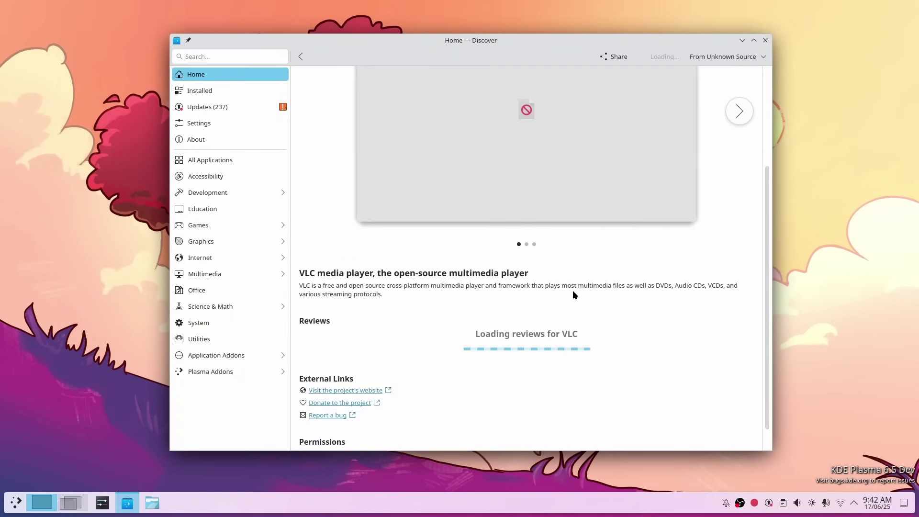
scroll(428, 304, "up", 3)
left_click(738, 259)
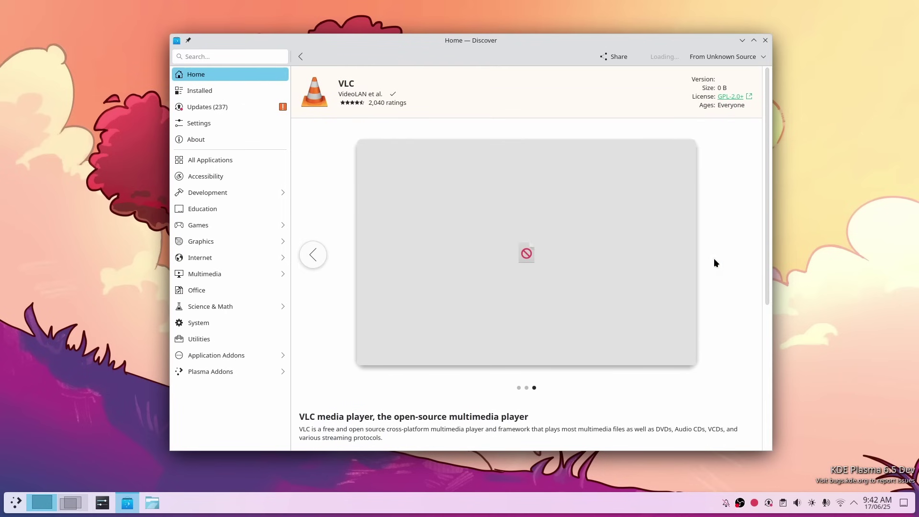
Back on Home, open the SuperTuxKart page and browse its description and screenshots.
left_click(301, 57)
scroll(421, 217, "down", 1)
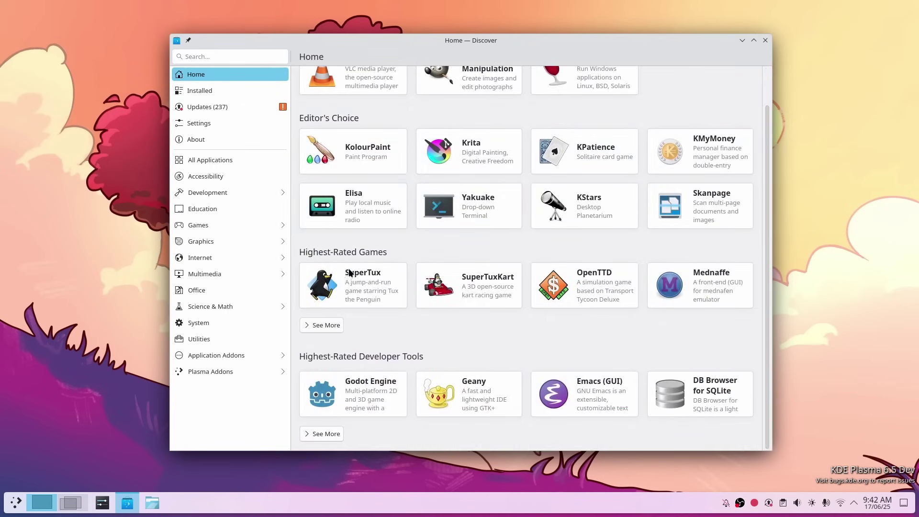
left_click(479, 286)
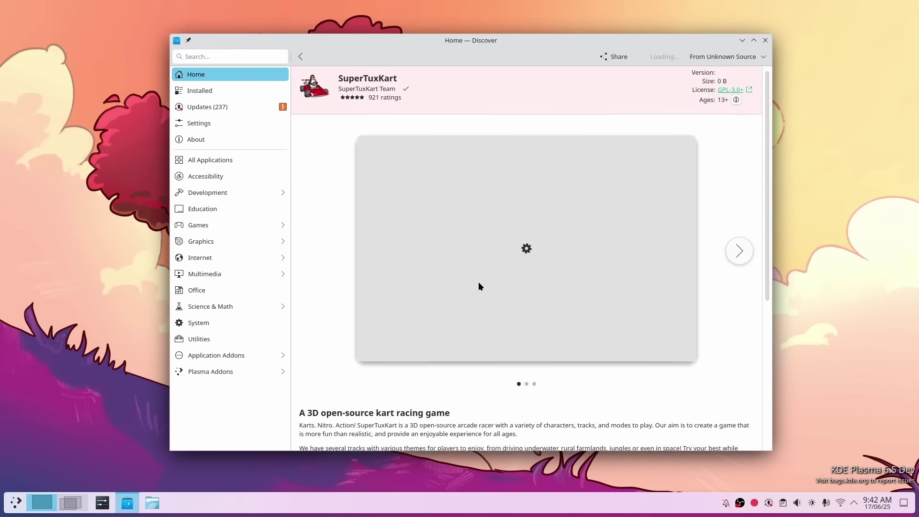
scroll(480, 286, "down", 3)
scroll(412, 312, "up", 2)
triple_click(300, 375)
scroll(426, 383, "up", 2)
left_click(741, 253)
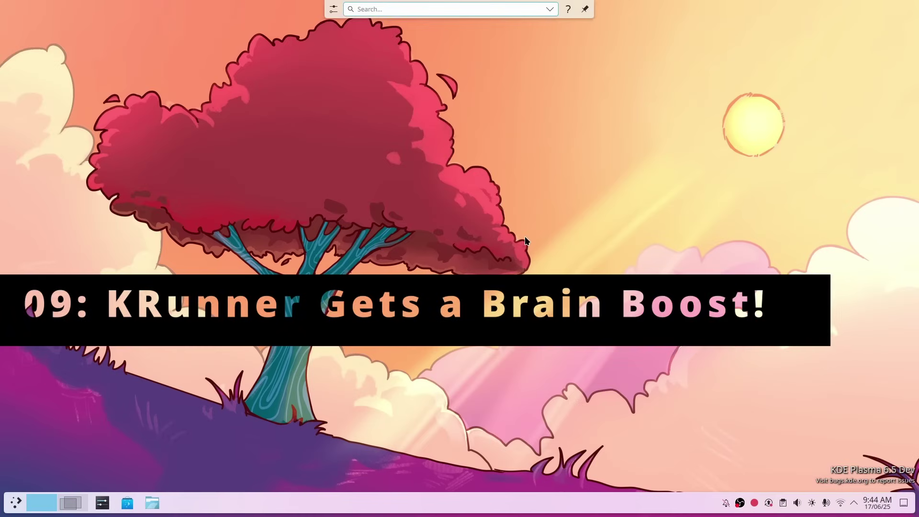
Preview colour #F12325 in KRunner, glance at its settings, search 'power', then close it.
type("#F12325")
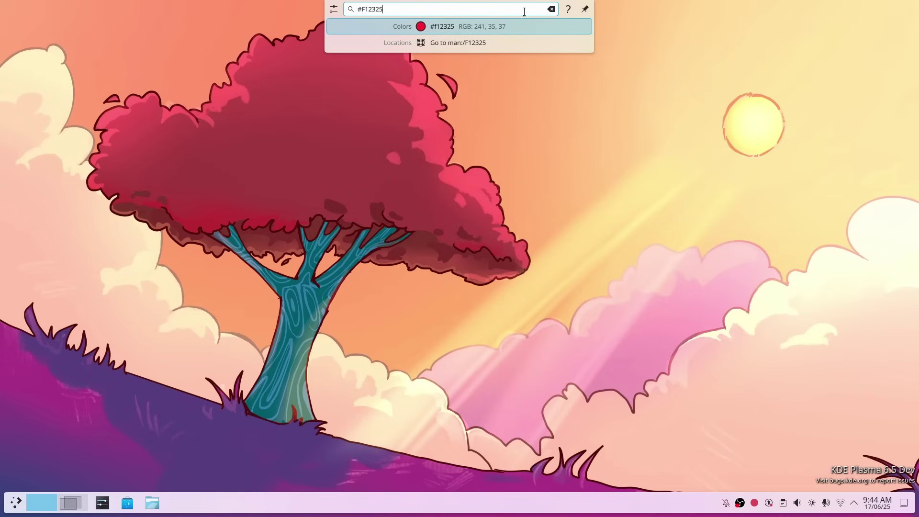
key("Escape")
left_click(333, 9)
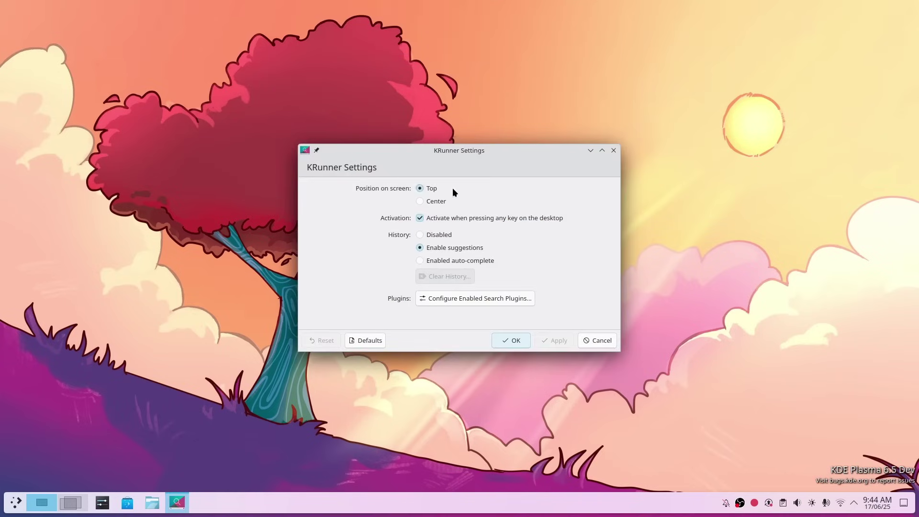
left_click(614, 150)
type("power")
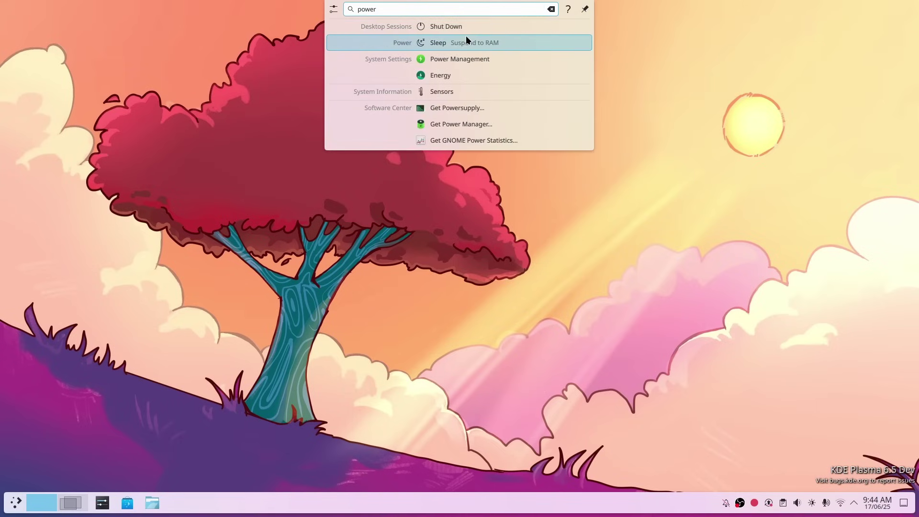
left_click(602, 248)
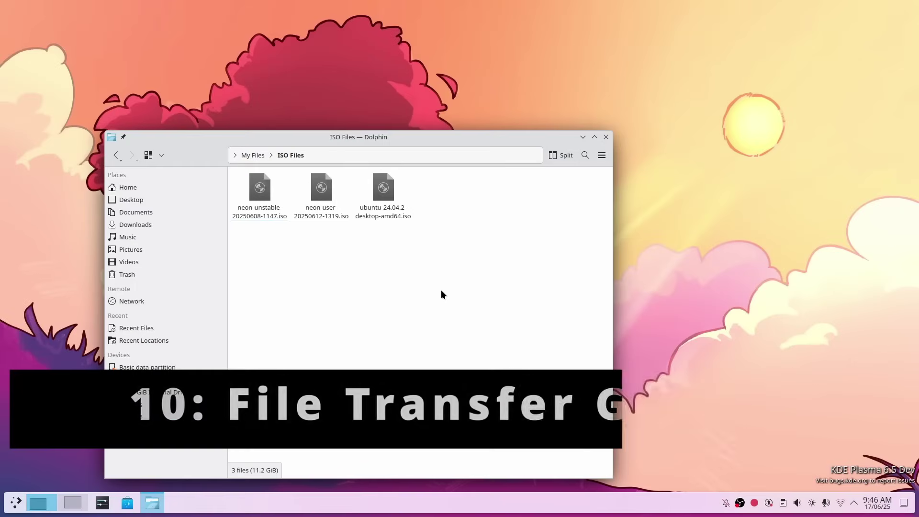
Copy the three selected ISO files and paste them into Documents.
left_click_drag(440, 291, 276, 210)
key("ctrl+c")
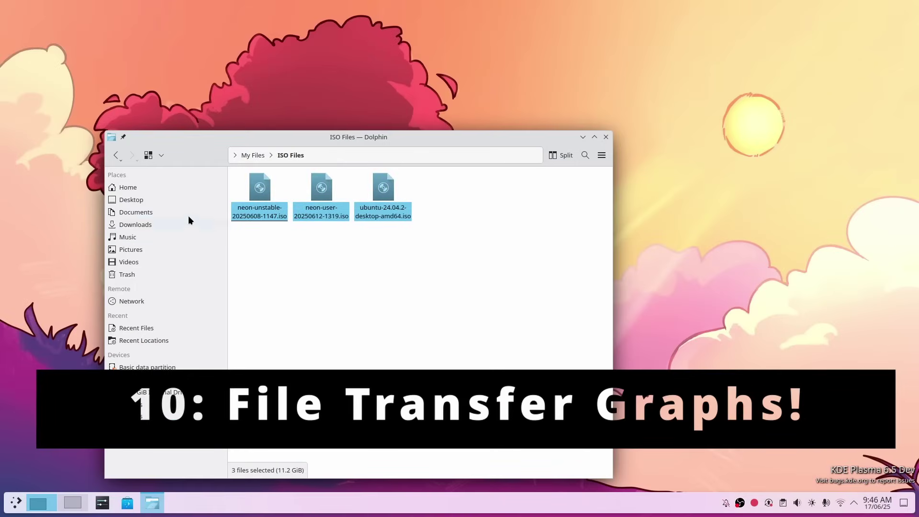
left_click(185, 213)
key("ctrl+v")
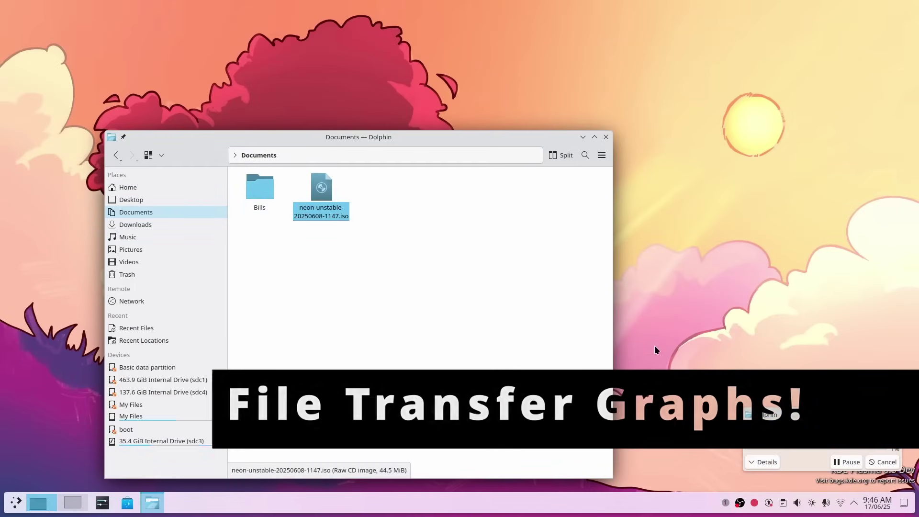
View the copy's transfer-speed graph in Notifications and dismiss the KWin graphics-reset notice.
left_click(772, 463)
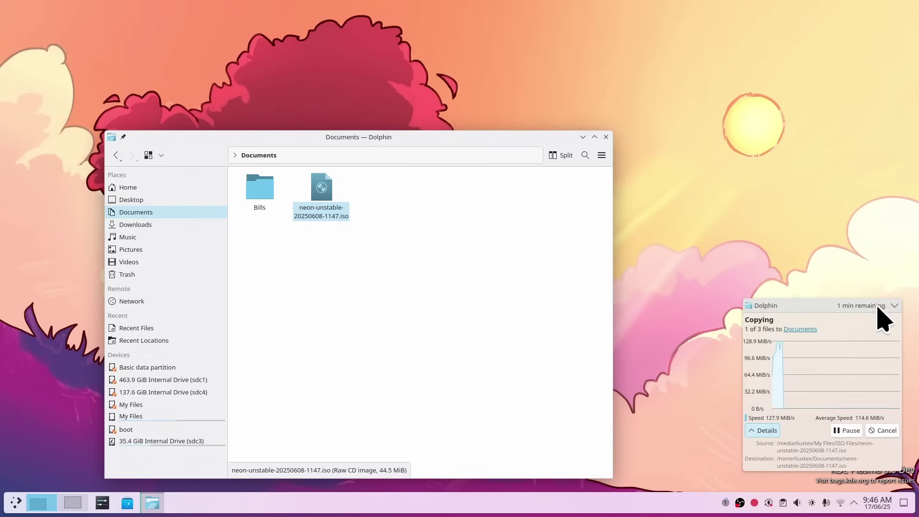
left_click(894, 309)
left_click(853, 502)
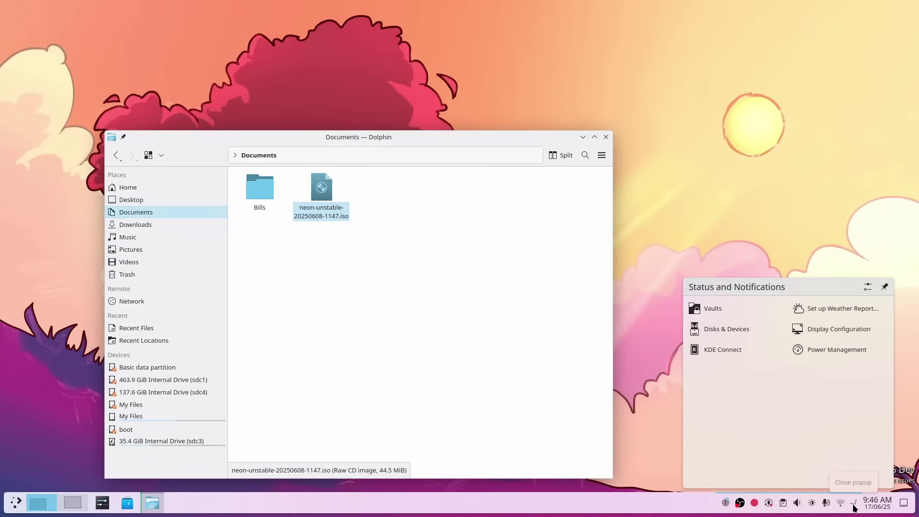
left_click(726, 504)
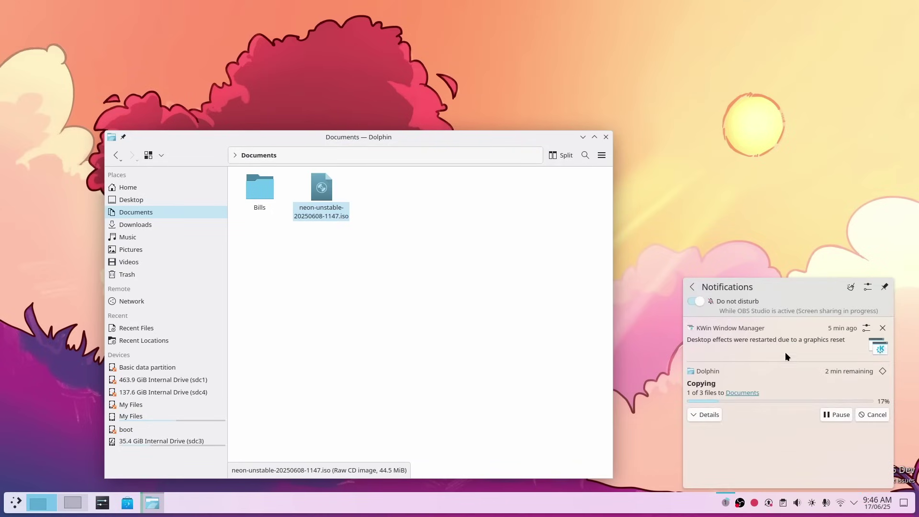
left_click(719, 416)
left_click(874, 328)
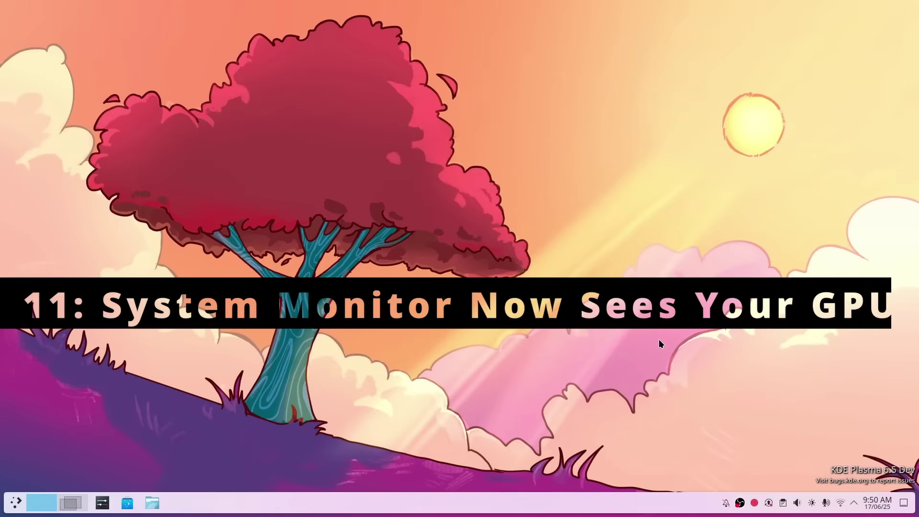
Launch System Monitor via 'sys' and select OBS Studio on the Applications page.
key("super")
type("sys")
key("Return")
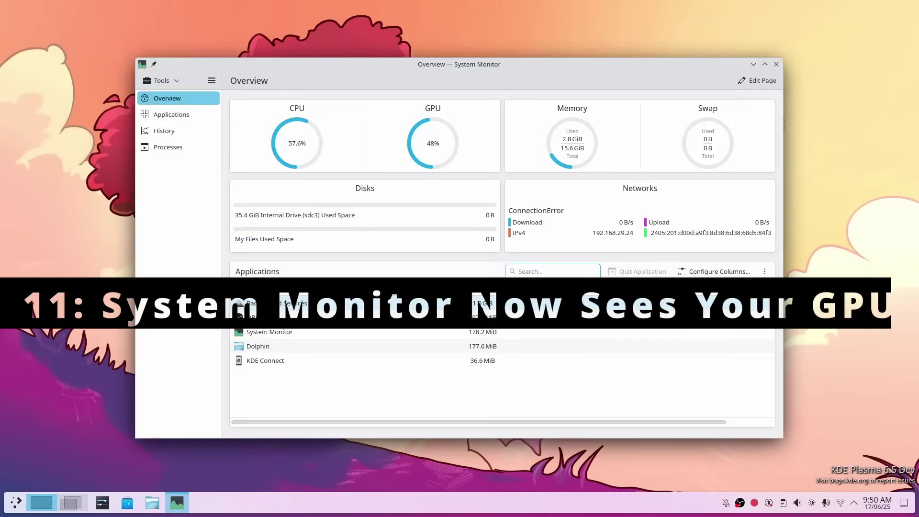
left_click(172, 115)
left_click(247, 128)
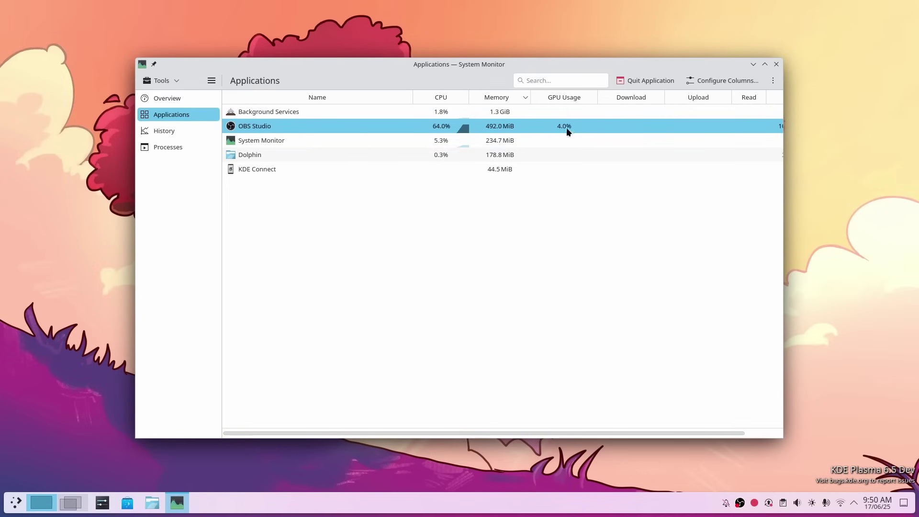
Set the GPU Usage column to display as a Line Chart and confirm.
left_click(740, 82)
left_click(651, 193)
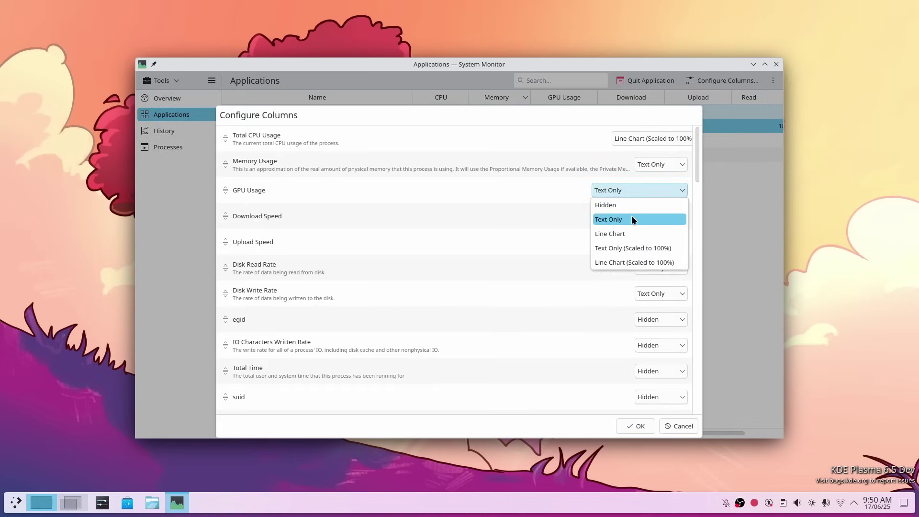
left_click(633, 233)
left_click(646, 425)
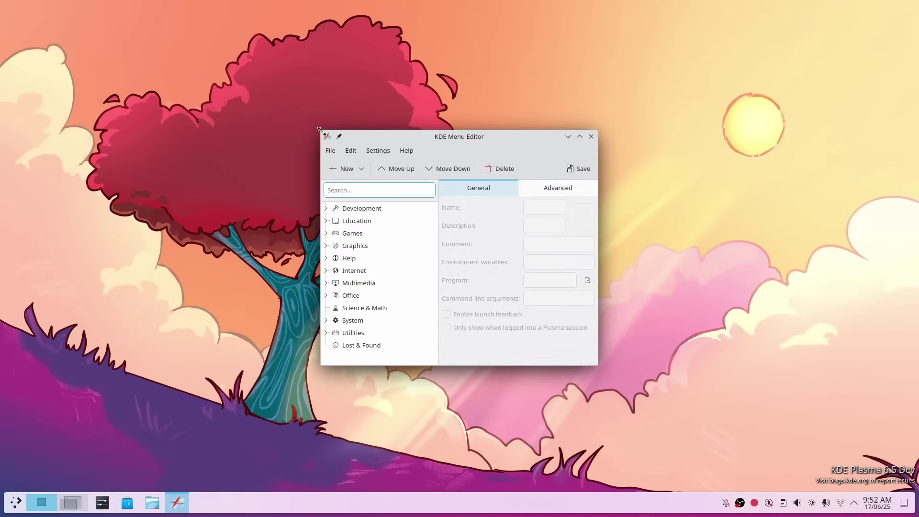
Enlarge Menu Editor, expand Development, and inspect Kate's general and advanced launch options.
left_click_drag(321, 130, 222, 90)
left_click(277, 168)
left_click(226, 167)
left_click(261, 180)
left_click(268, 193)
left_click(268, 205)
left_click(540, 149)
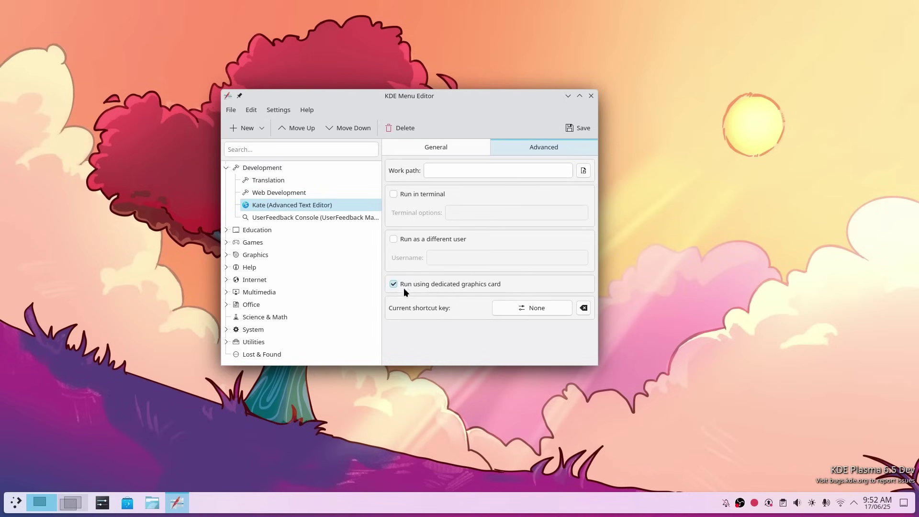
left_click(436, 147)
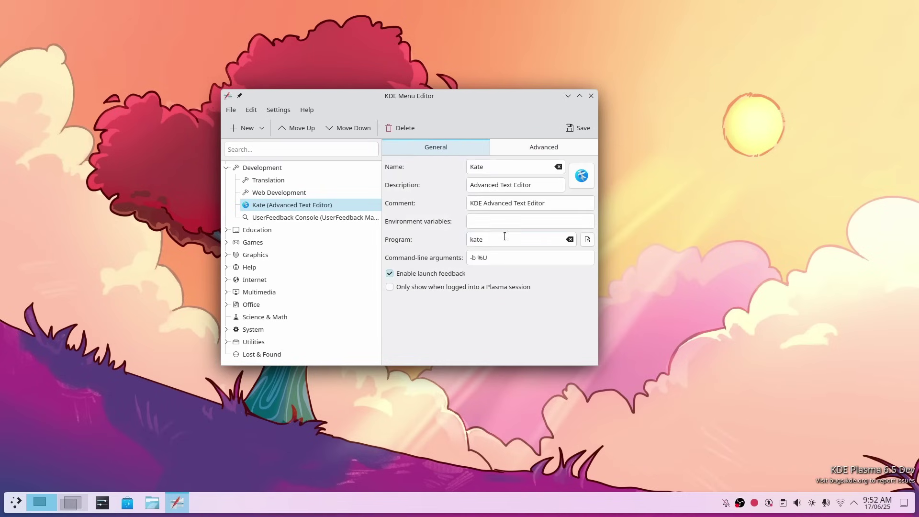
Expand Graphics and open the Okular entry's advanced launch options.
left_click(228, 243)
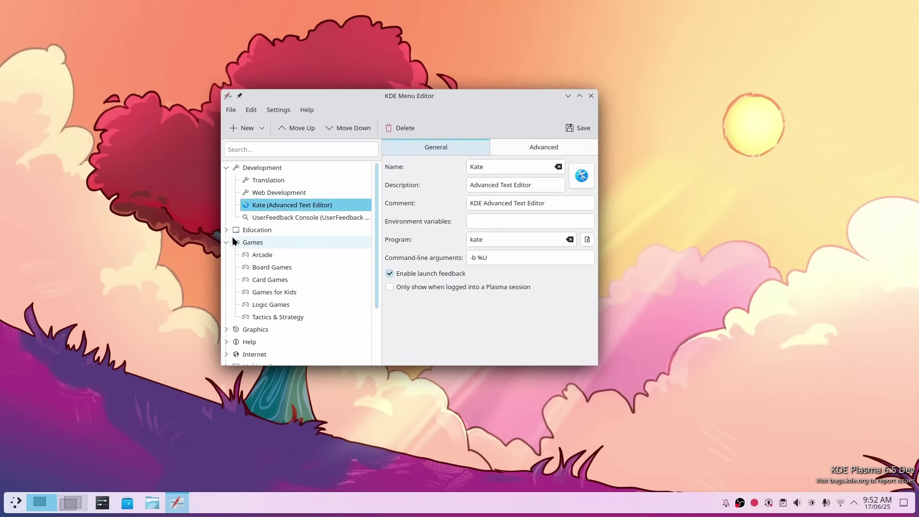
left_click(225, 243)
left_click(227, 255)
left_click(269, 268)
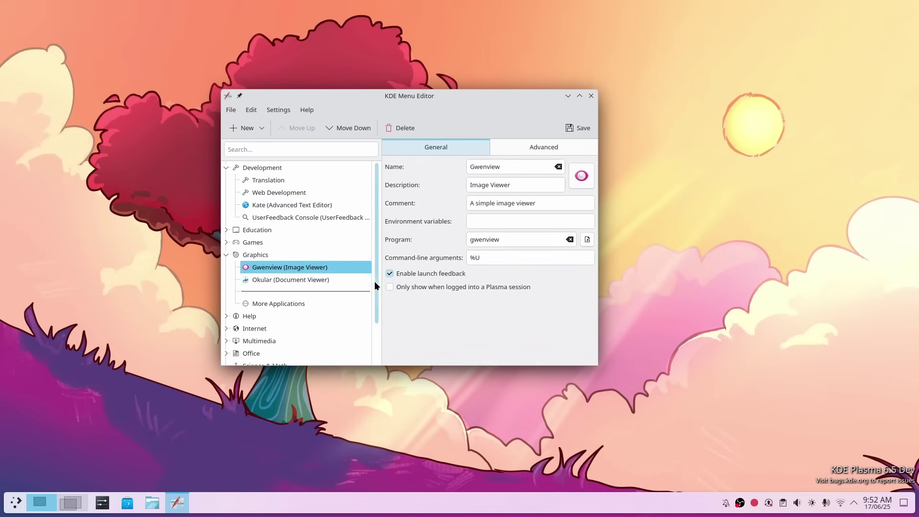
left_click(286, 281)
left_click(513, 149)
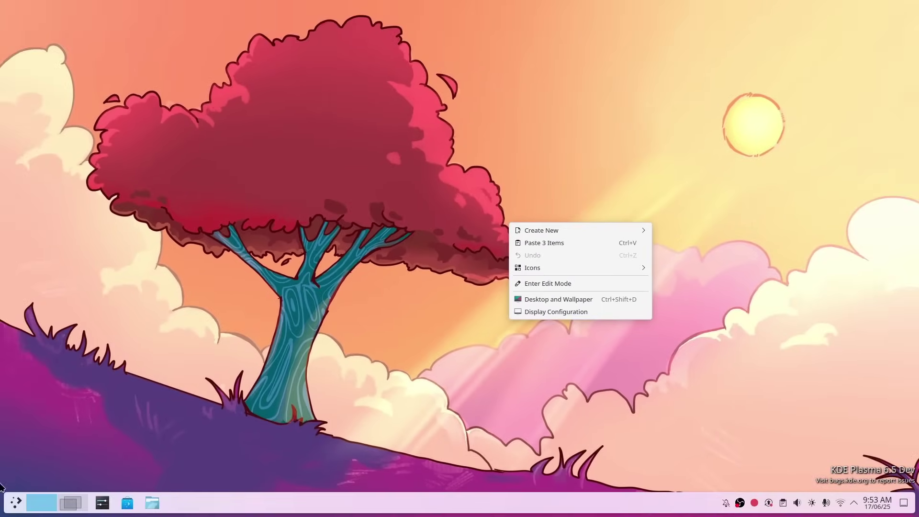
Close the desktop context menu and open the application launcher.
left_click(16, 502)
left_click(16, 502)
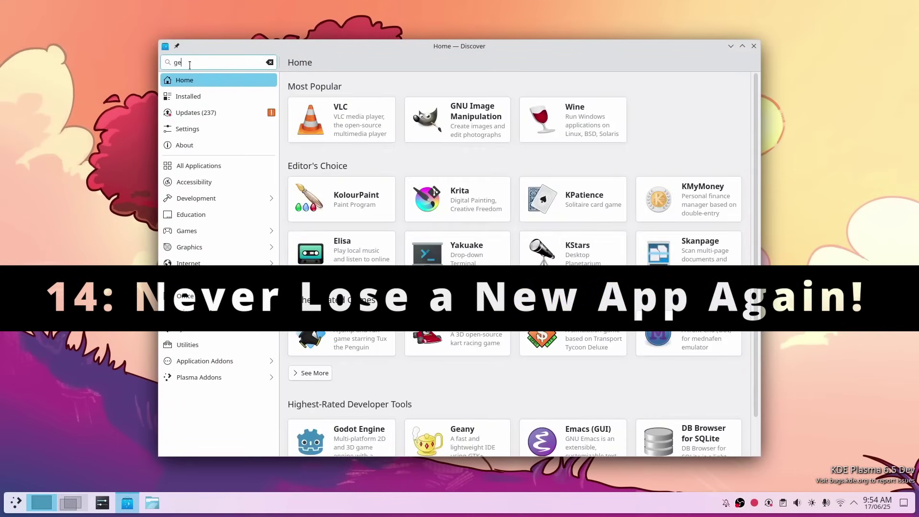
Search Discover for Geany, open its details page and install it.
type("any")
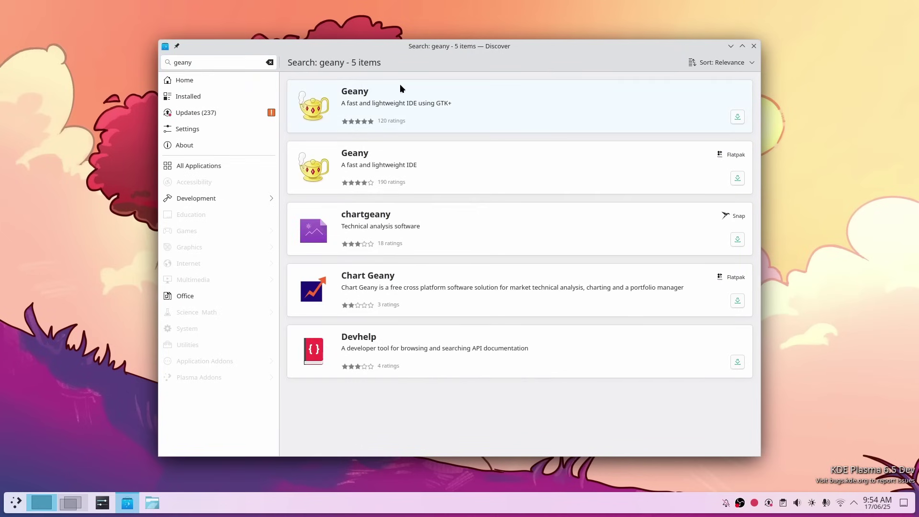
left_click(443, 103)
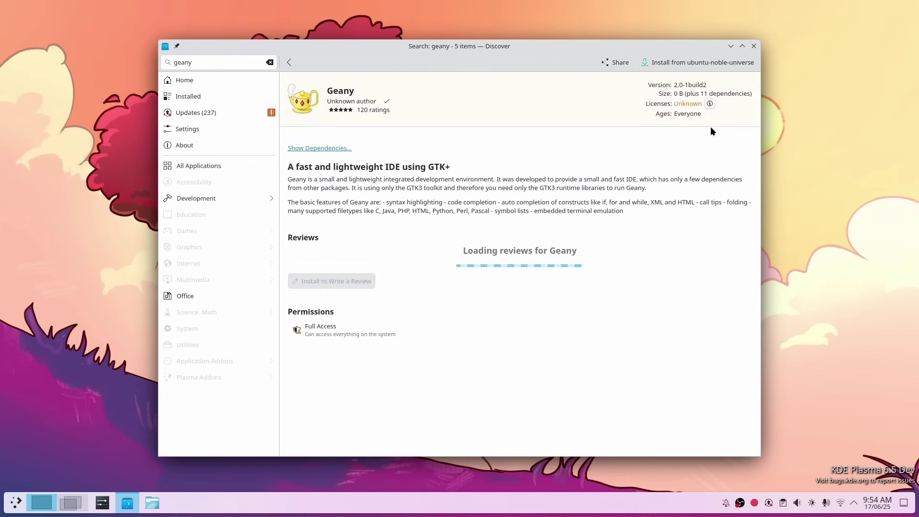
left_click(690, 63)
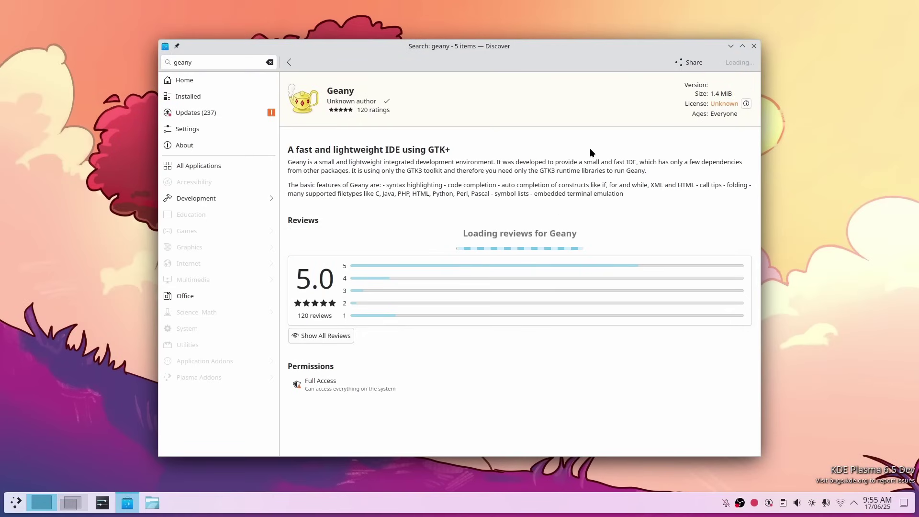
Check the launcher's Development apps and All Applications for the newly installed Geany.
key("super")
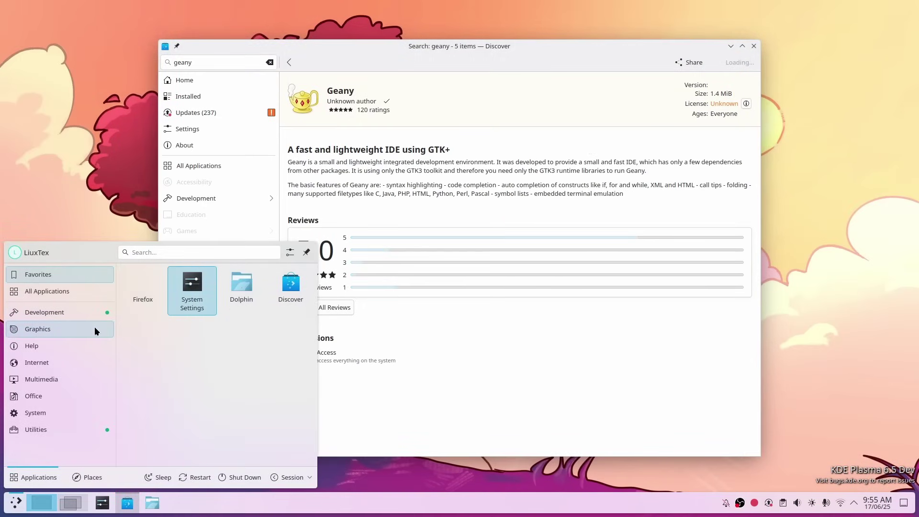
mouse_move(74, 314)
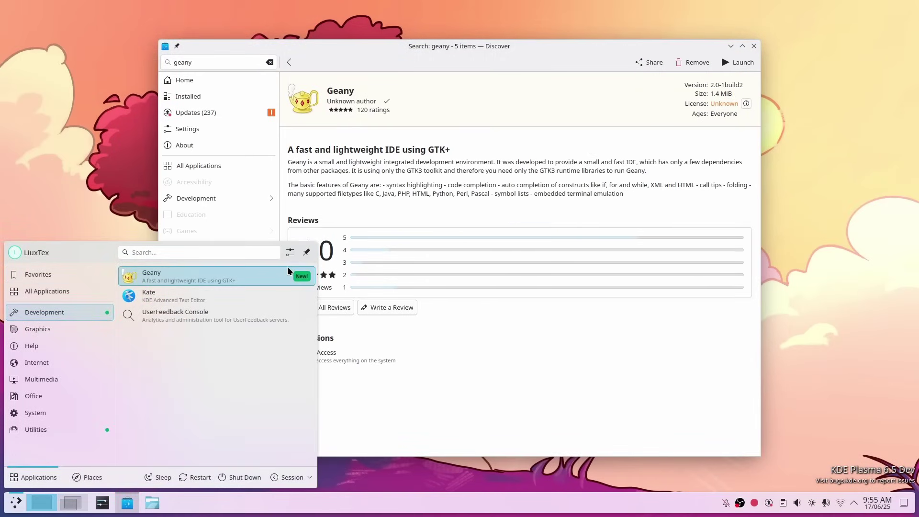
mouse_move(52, 298)
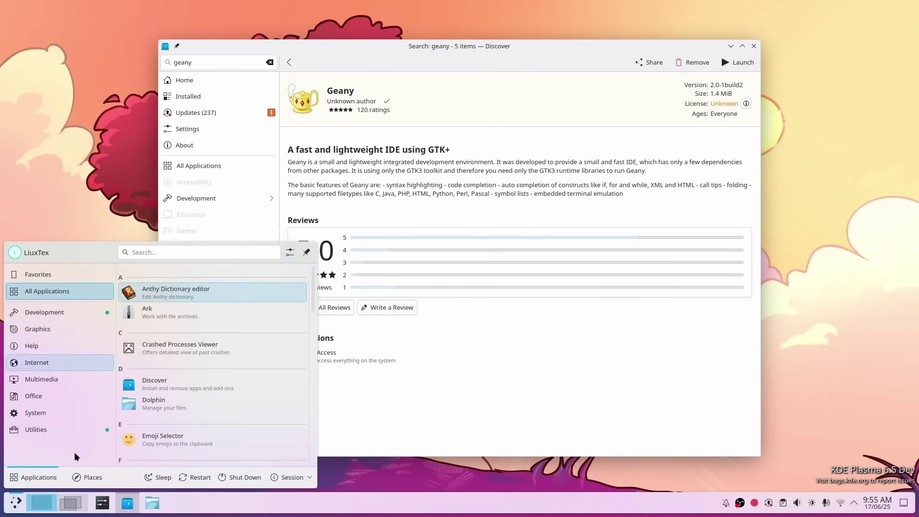
left_click(458, 398)
key("super")
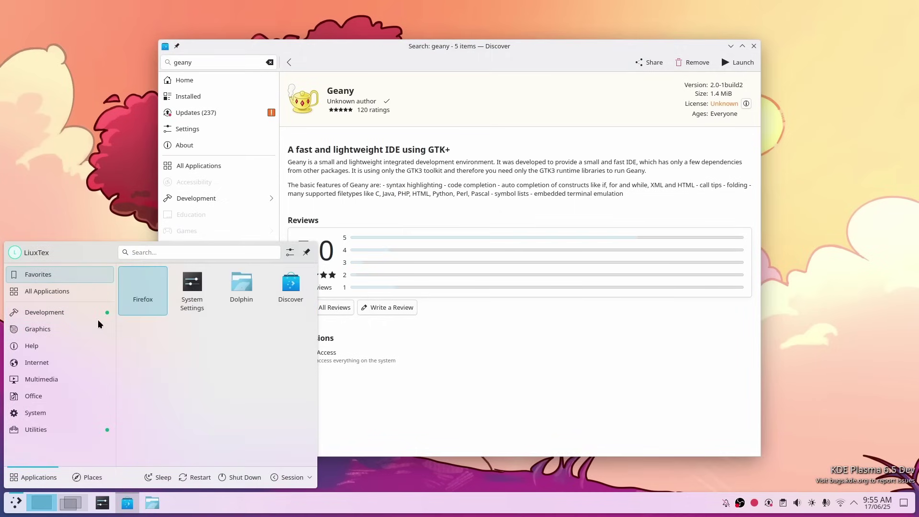
mouse_move(95, 321)
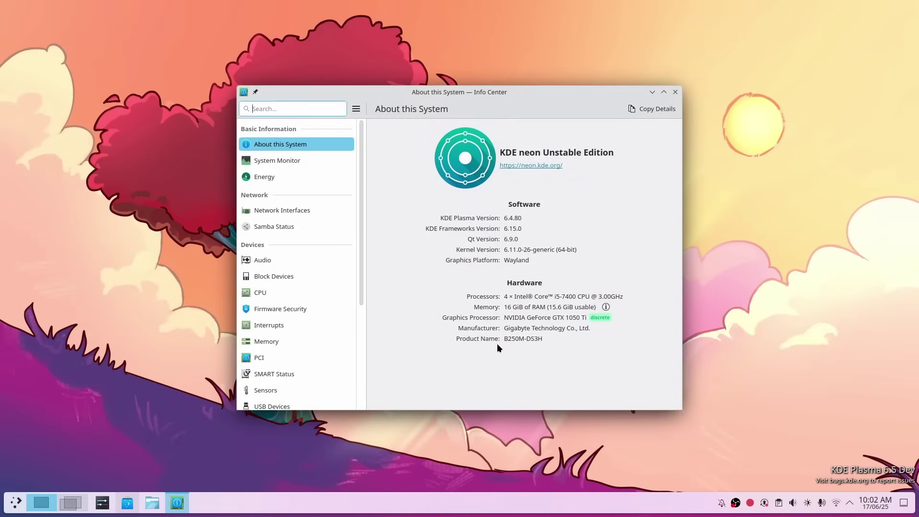
Show the Sensors page and highlight the temp1 and CPU core temperature readings.
left_click(289, 389)
left_click_drag(434, 142, 429, 142)
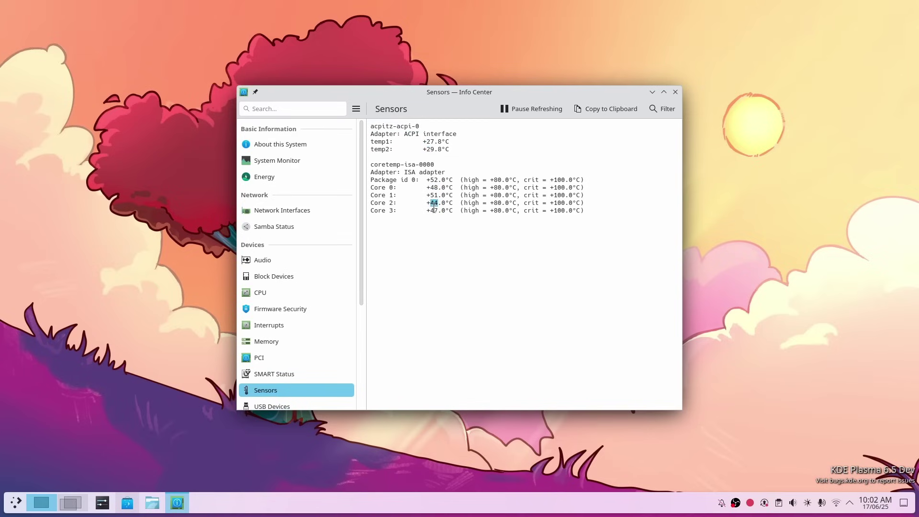
left_click_drag(458, 183, 558, 184)
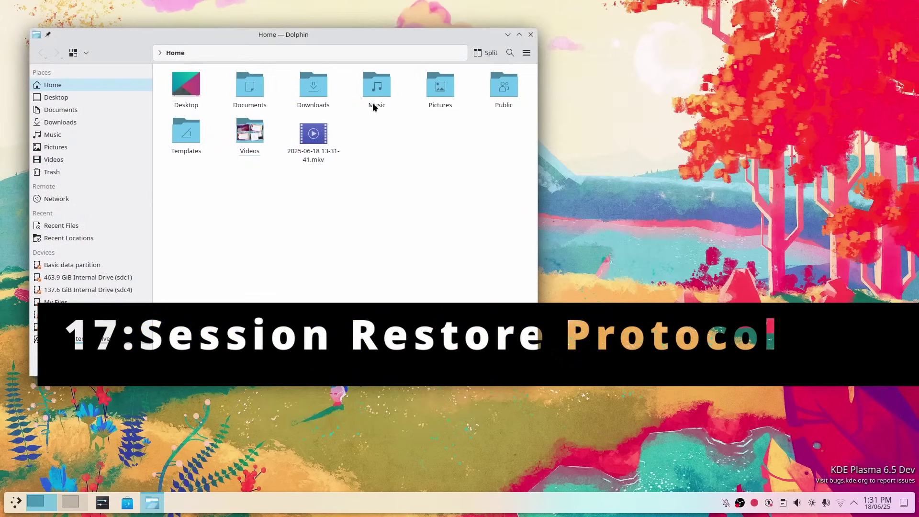
Open Dolphin's Templates folder, then launch Kate, shrink it lower-left, and start a new document.
double_click(196, 146)
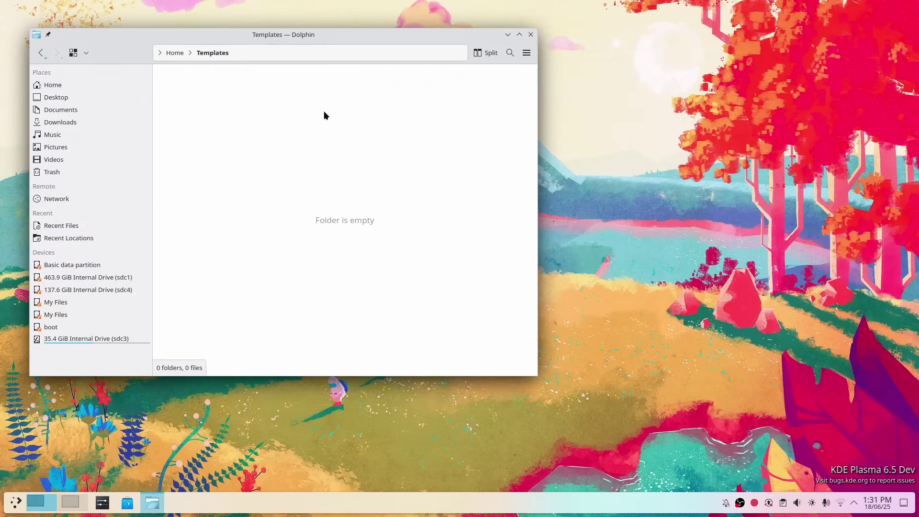
key("super")
type("kate")
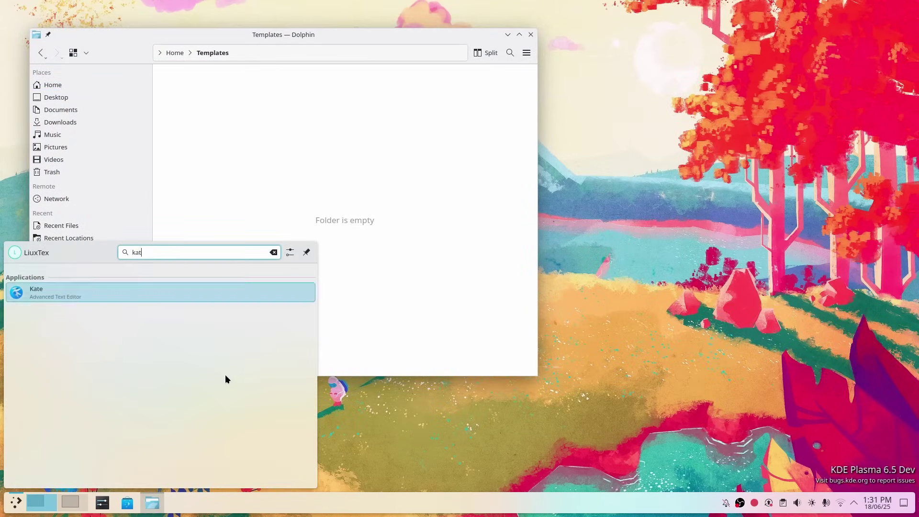
key("Return")
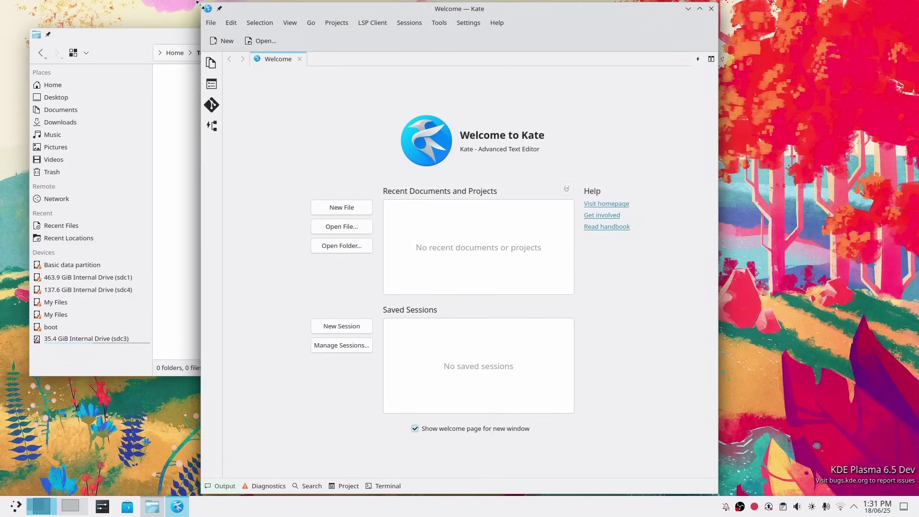
left_click_drag(198, 4, 349, 219)
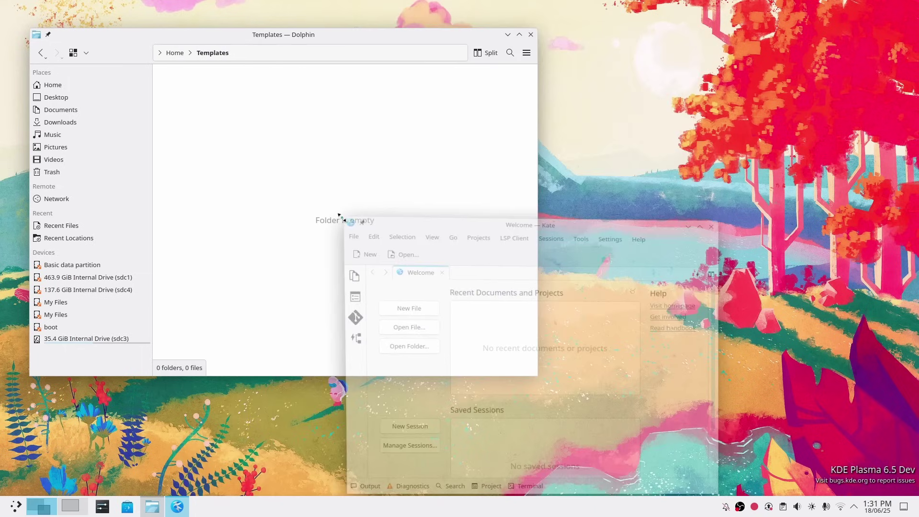
left_click_drag(509, 219, 286, 271)
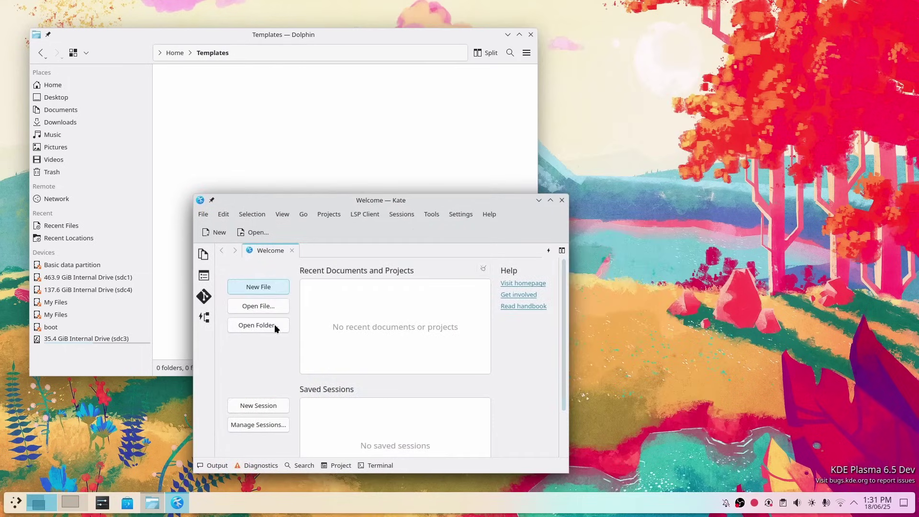
left_click(257, 287)
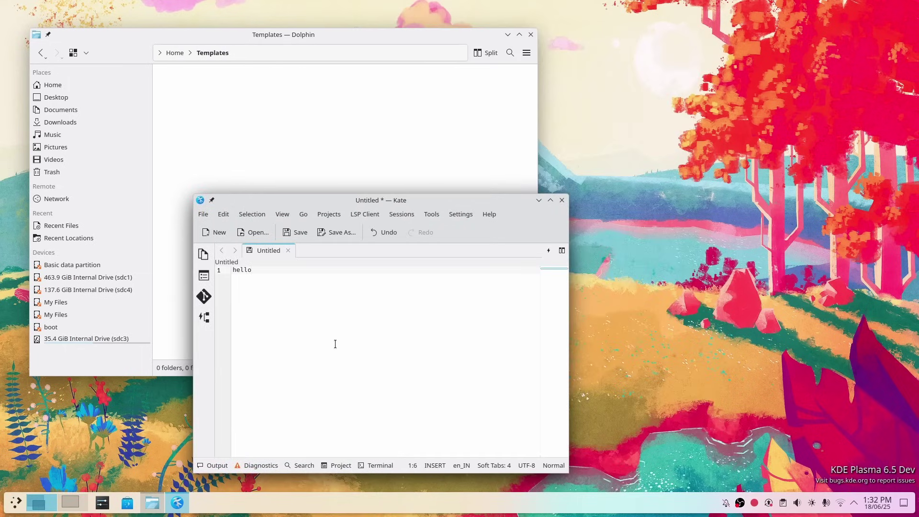
Launch Discover, move it to the right, and visit its settings and Home pages.
key("super")
left_click(286, 294)
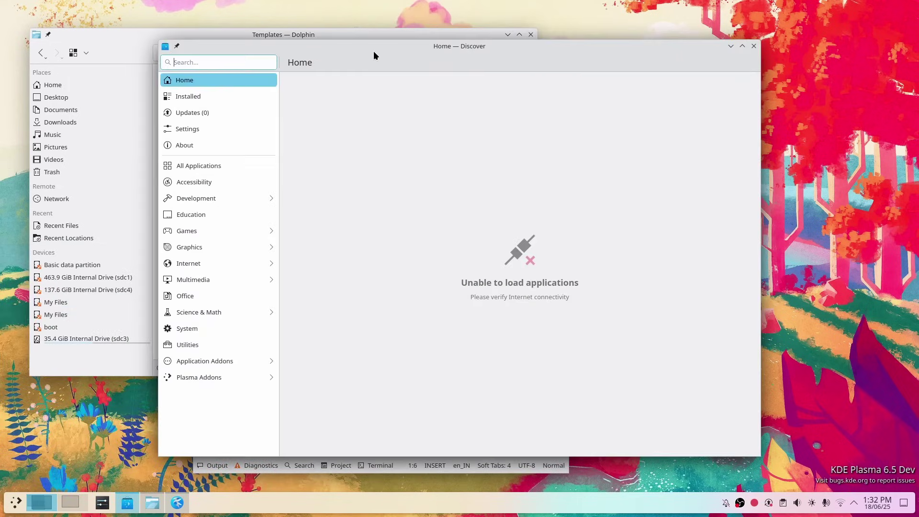
left_click_drag(373, 55, 517, 57)
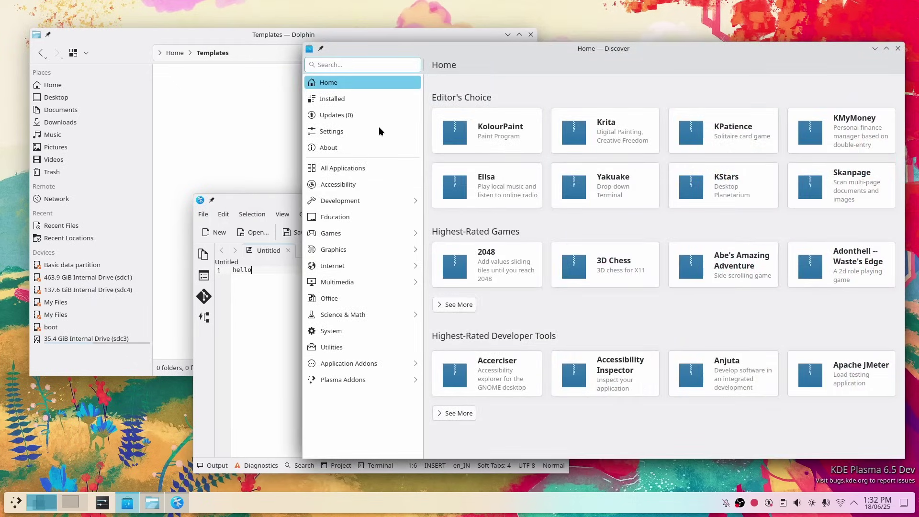
left_click(348, 131)
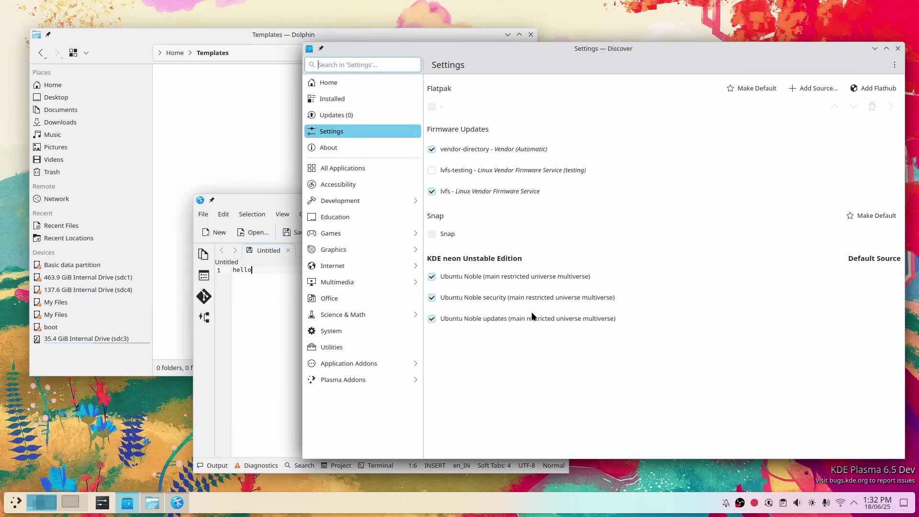
left_click(347, 84)
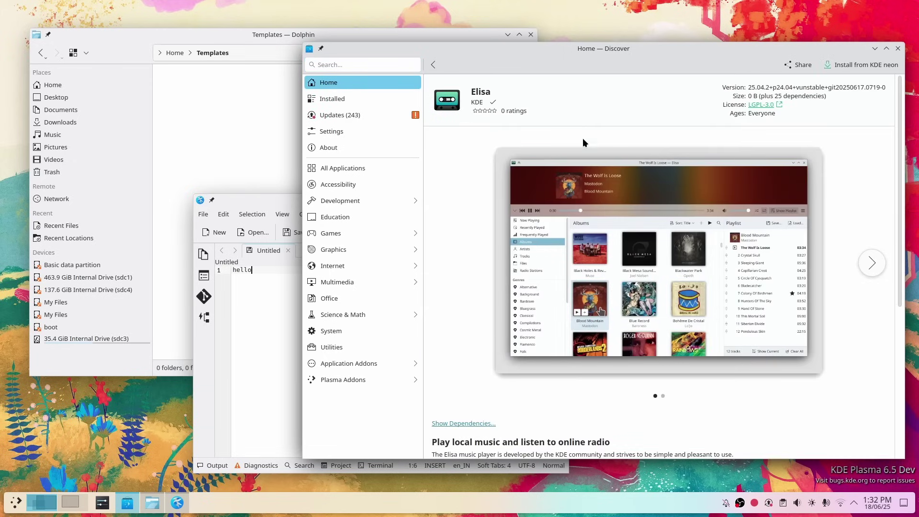
Bring Dolphin, Discover and Kate to the front in turn to arrange the windows.
left_click(291, 148)
left_click(643, 214)
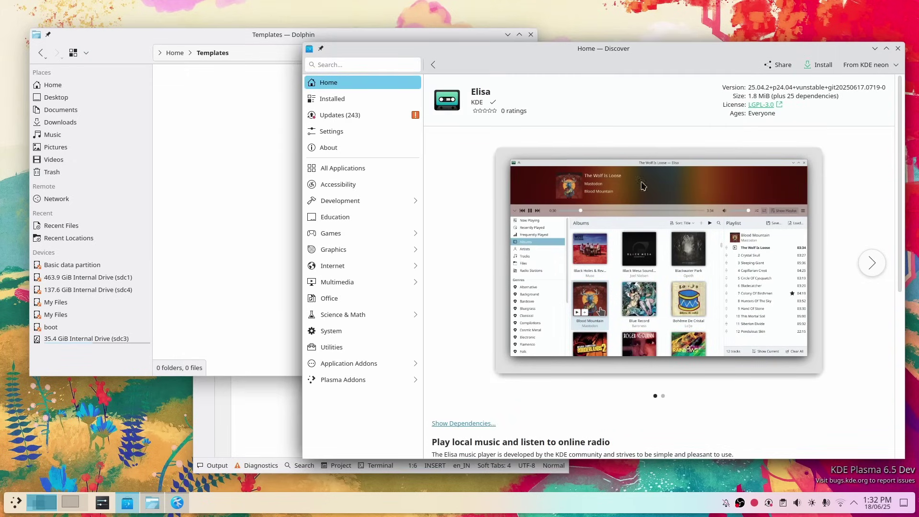
left_click(263, 386)
left_click(205, 103)
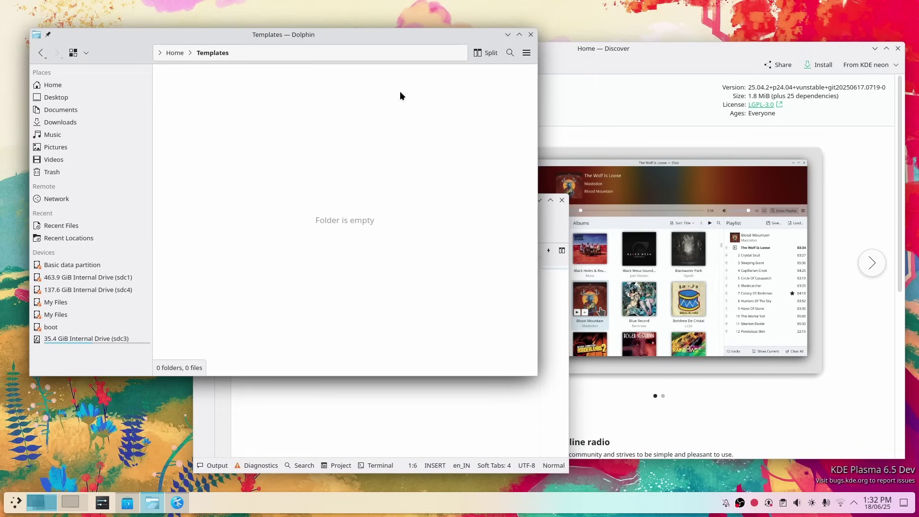
left_click(670, 435)
left_click(282, 434)
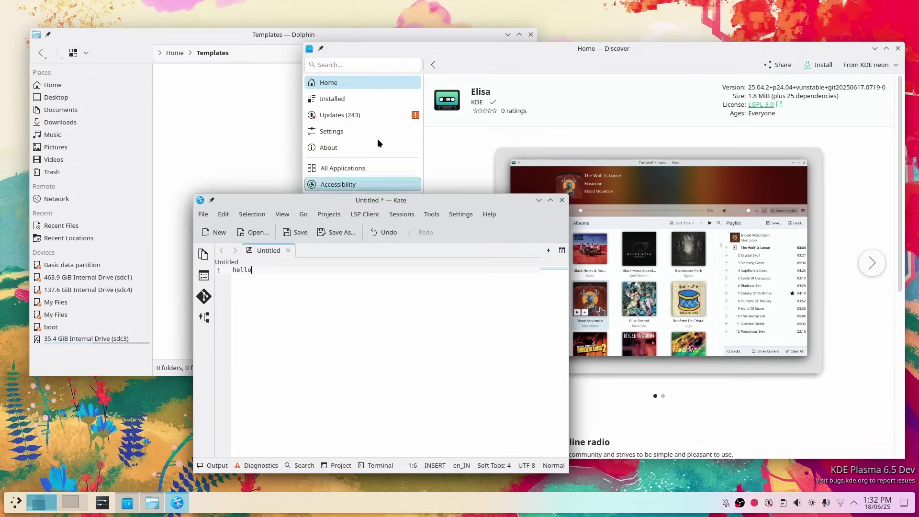
Log out from the launcher's session options, then close the restored Kate window after logging back in.
left_click(16, 502)
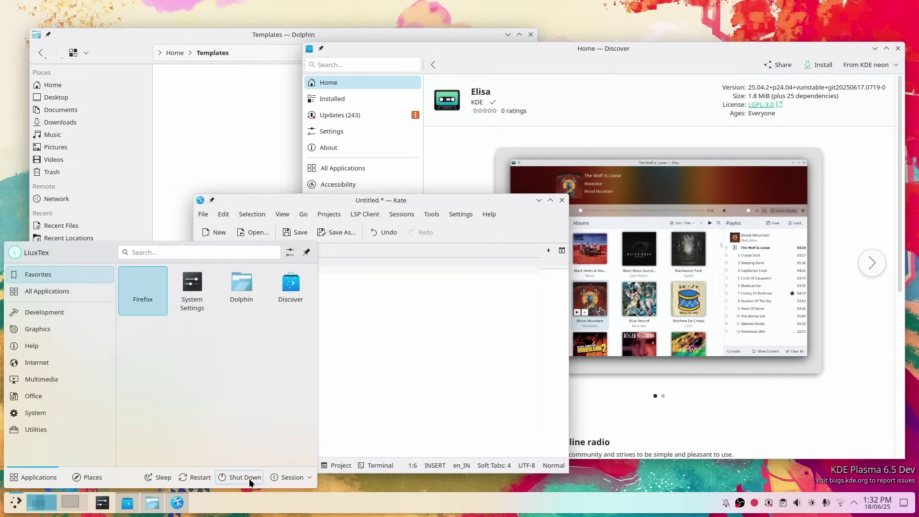
left_click(289, 480)
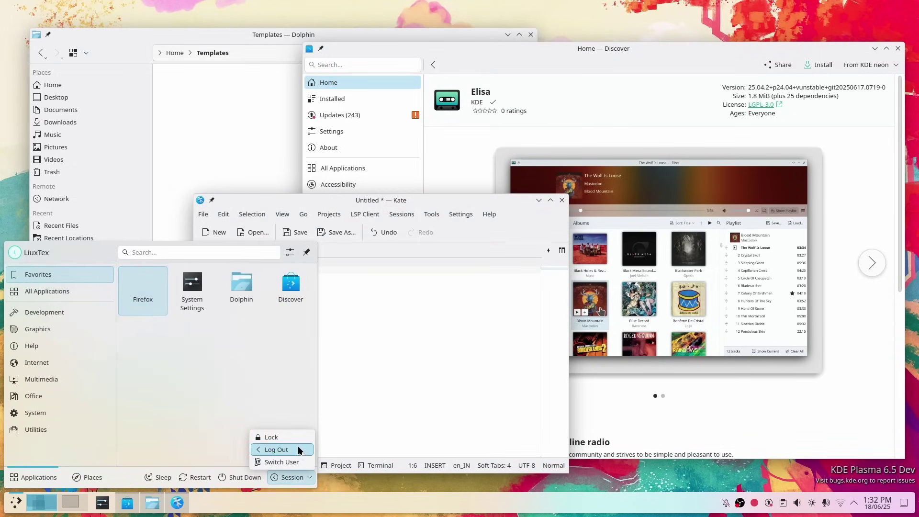
left_click(183, 430)
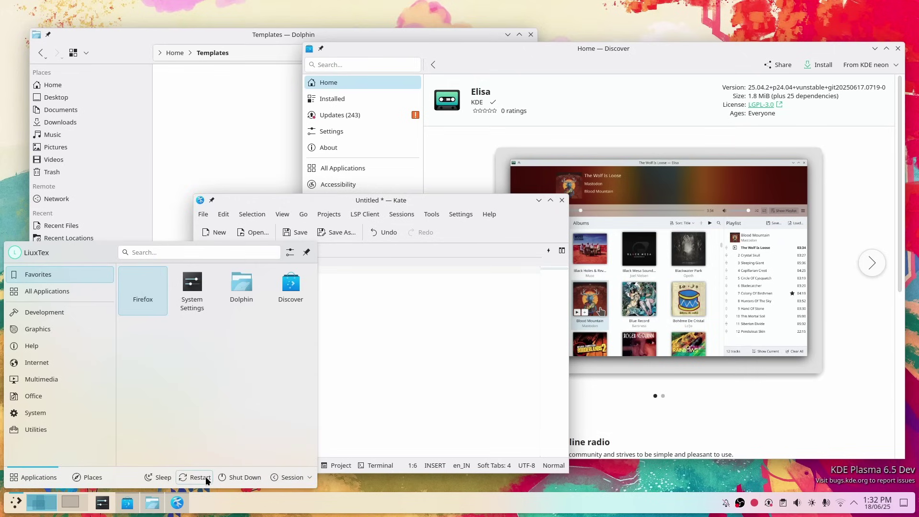
left_click(303, 478)
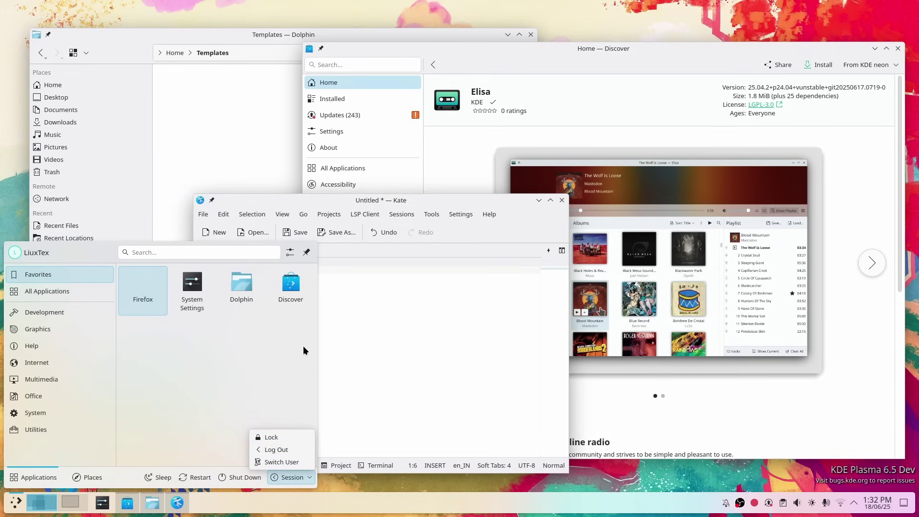
key("super+c")
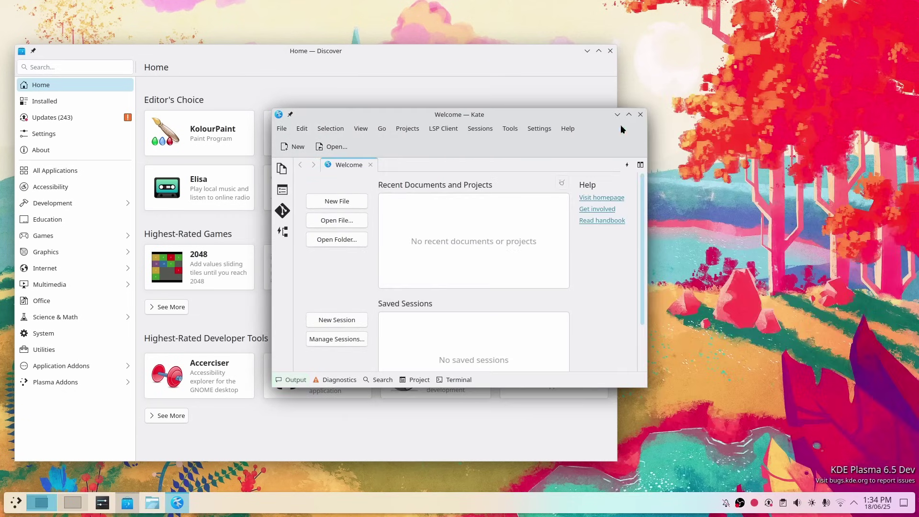
left_click(641, 115)
Close Discover, then set Desktop Session to restore a manually saved session and apply.
left_click(610, 51)
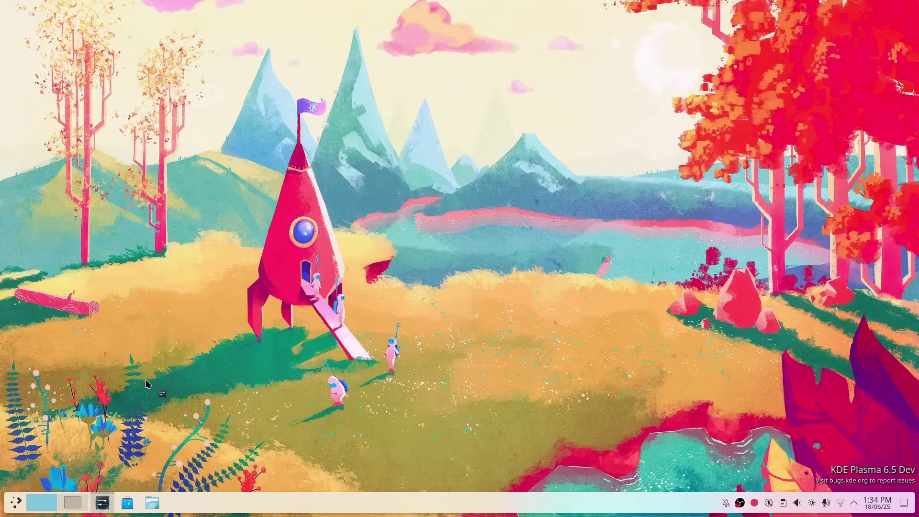
scroll(238, 256, "down", 8)
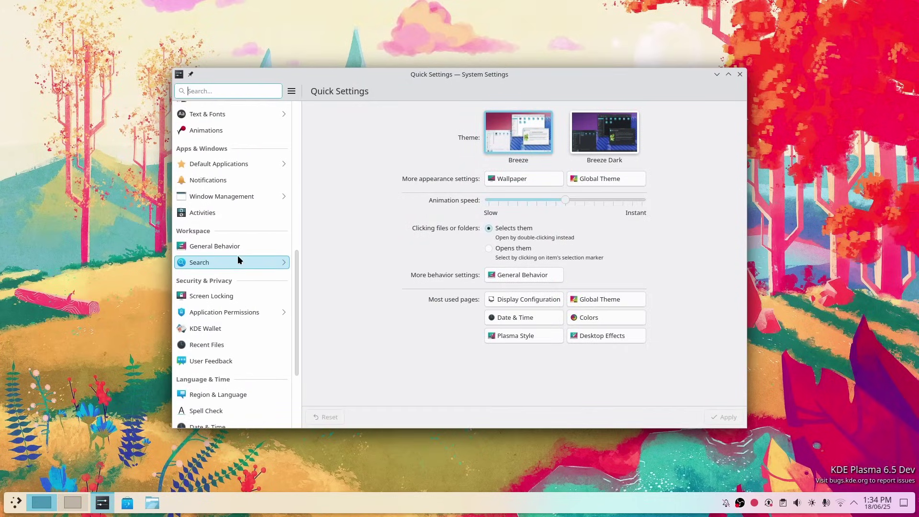
scroll(238, 258, "down", 5)
left_click(224, 407)
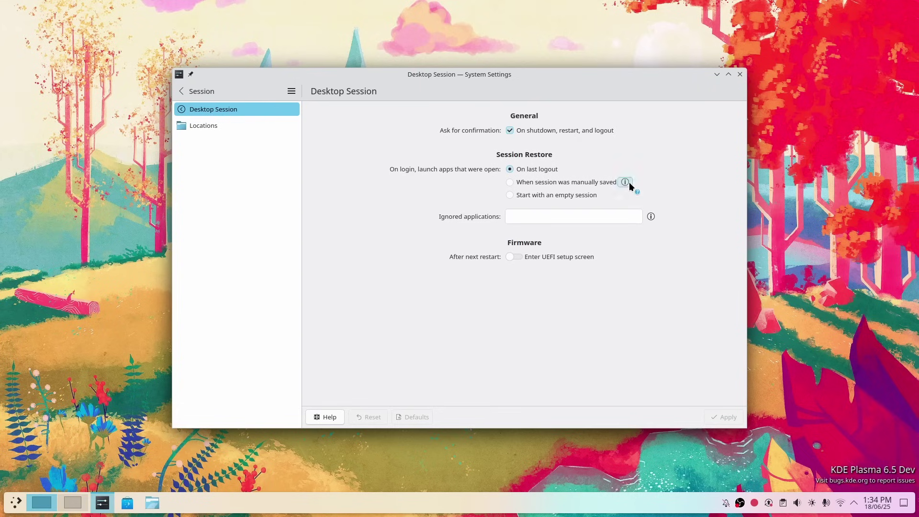
mouse_move(630, 182)
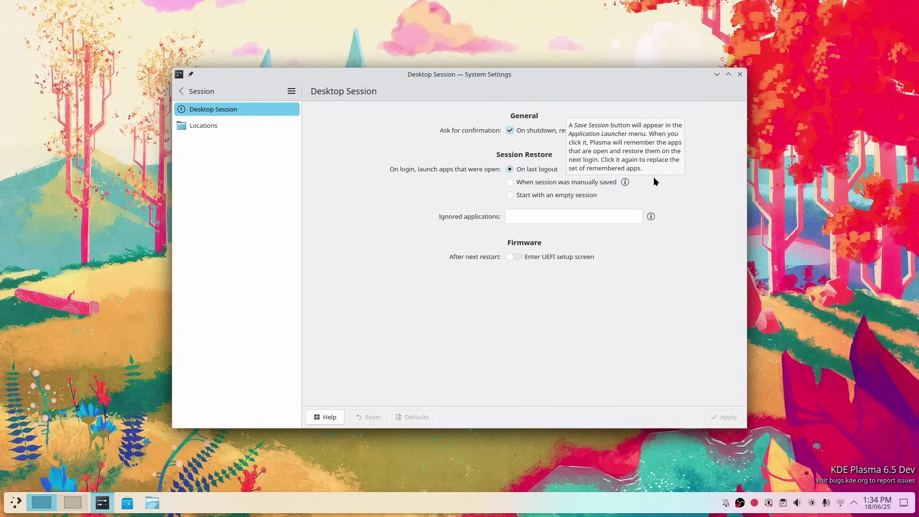
left_click(510, 182)
left_click(709, 418)
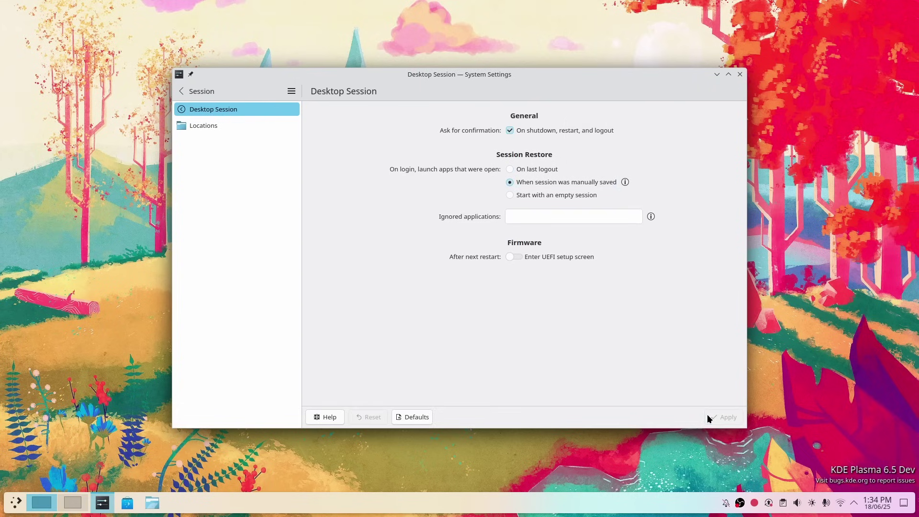
Save the current session from the launcher's session options.
left_click(17, 502)
left_click(290, 478)
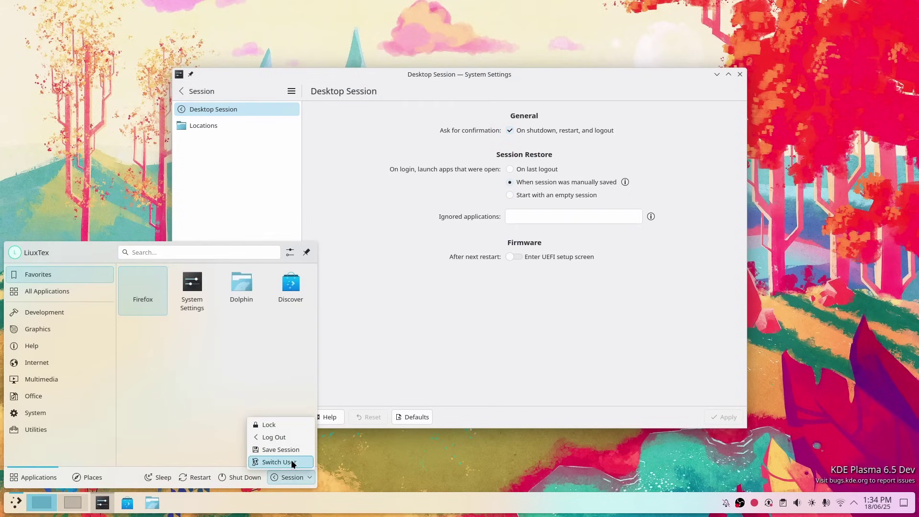
left_click(281, 450)
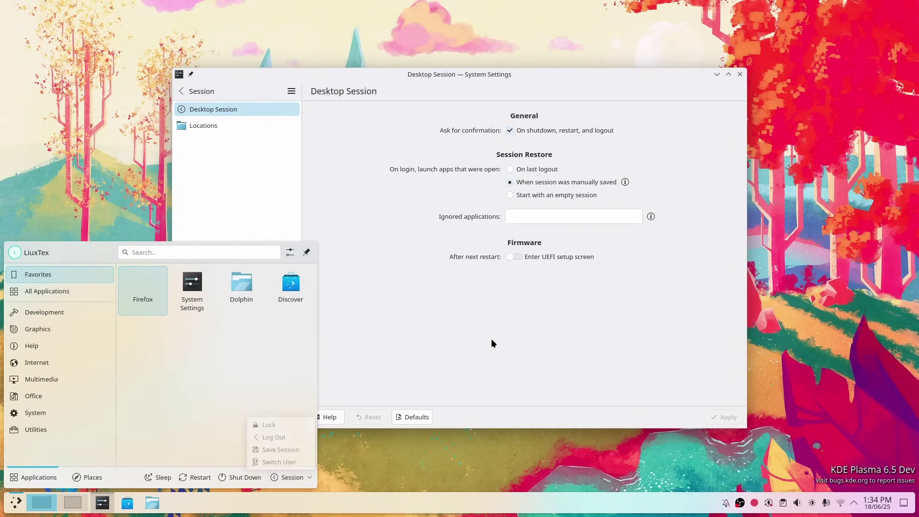
Apply 'Start with an empty session', then switch to 'On last logout' and apply.
left_click(555, 195)
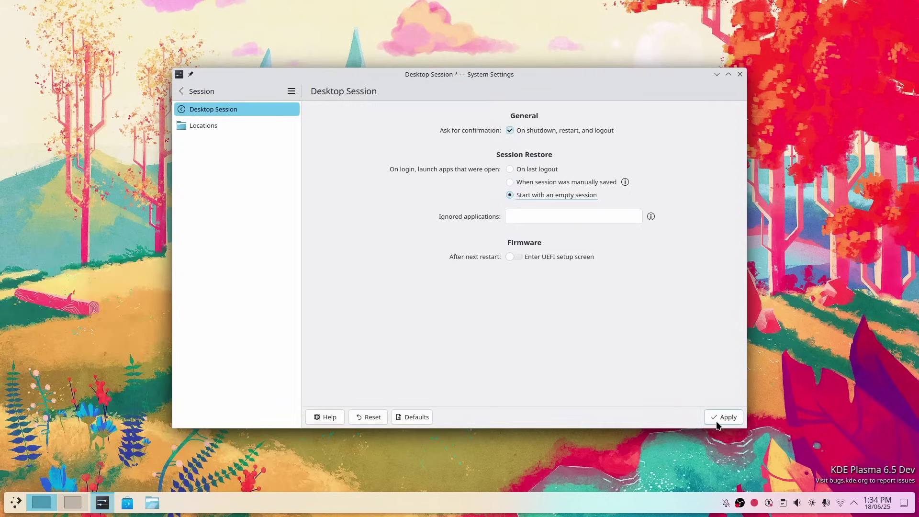
left_click(719, 423)
left_click(554, 171)
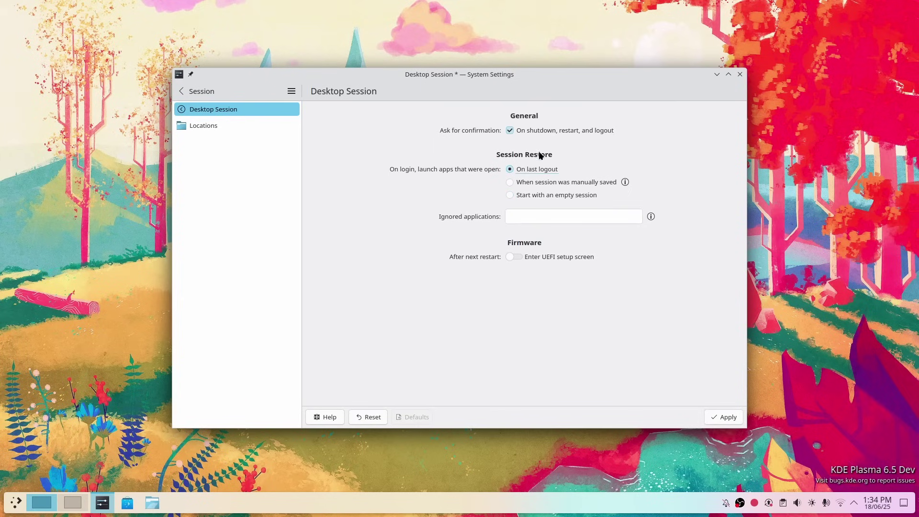
left_click(729, 417)
right_click(834, 182)
left_click(818, 145)
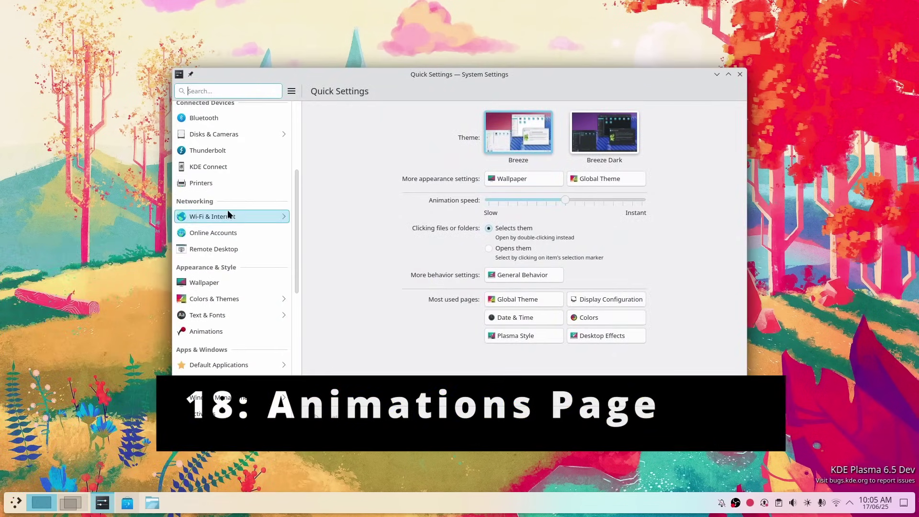
Set the window minimize animation to Magic Lamp, apply, and preview it by minimizing.
left_click(210, 332)
left_click(563, 170)
left_click(535, 205)
left_click(538, 230)
left_click(725, 417)
left_click(717, 75)
left_click(102, 503)
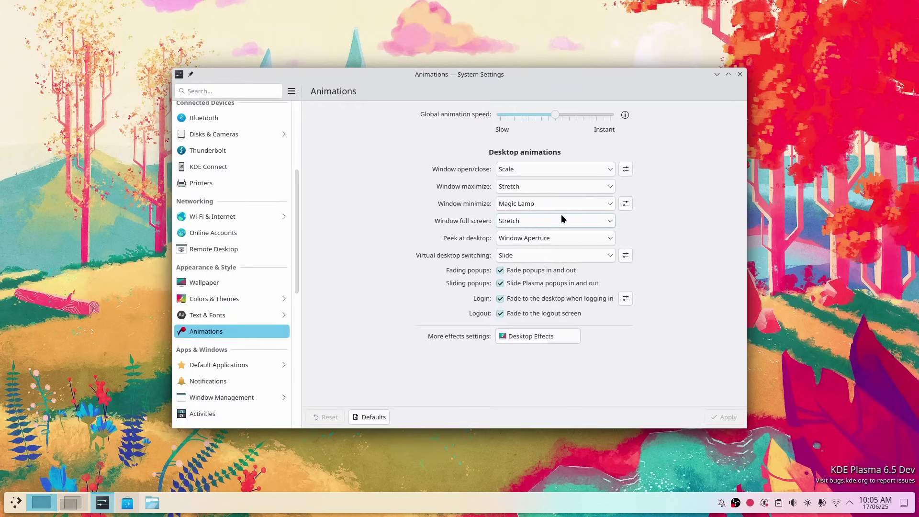
Switch the minimize animation back to Squash, apply and preview it.
left_click(570, 205)
left_click(554, 261)
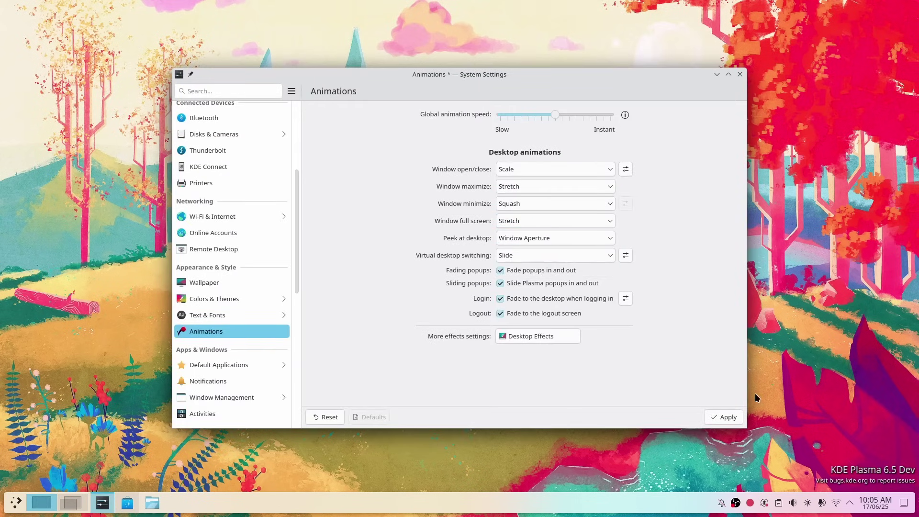
left_click(727, 418)
left_click(717, 75)
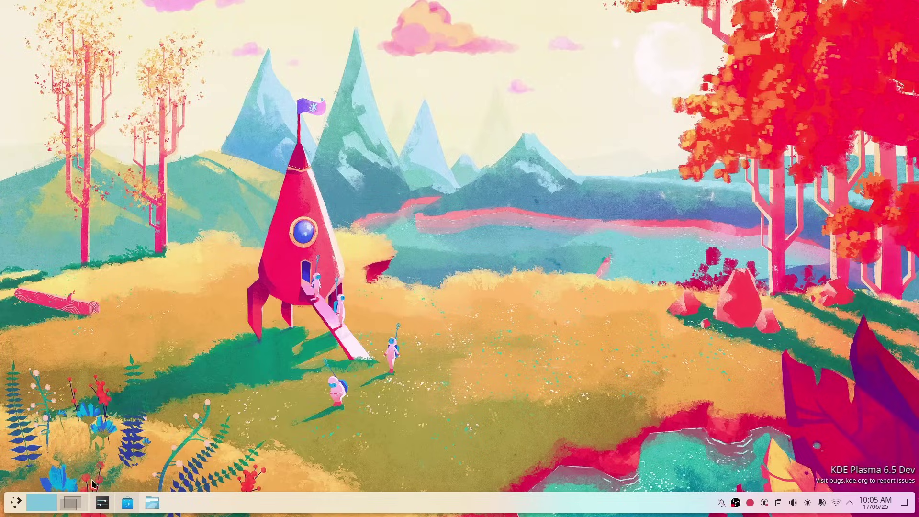
left_click(102, 503)
left_click(547, 205)
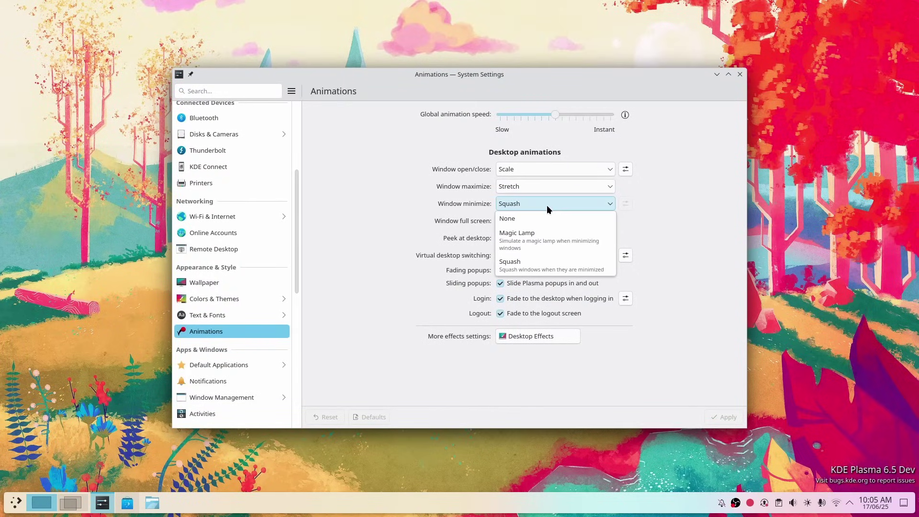
left_click(522, 264)
left_click(726, 418)
Leave open/close (Scale), maximize (Stretch) and peek animations unchanged, then launch Info Center and select Wayland.
left_click(556, 168)
left_click(563, 365)
left_click(533, 185)
left_click(597, 382)
left_click(531, 238)
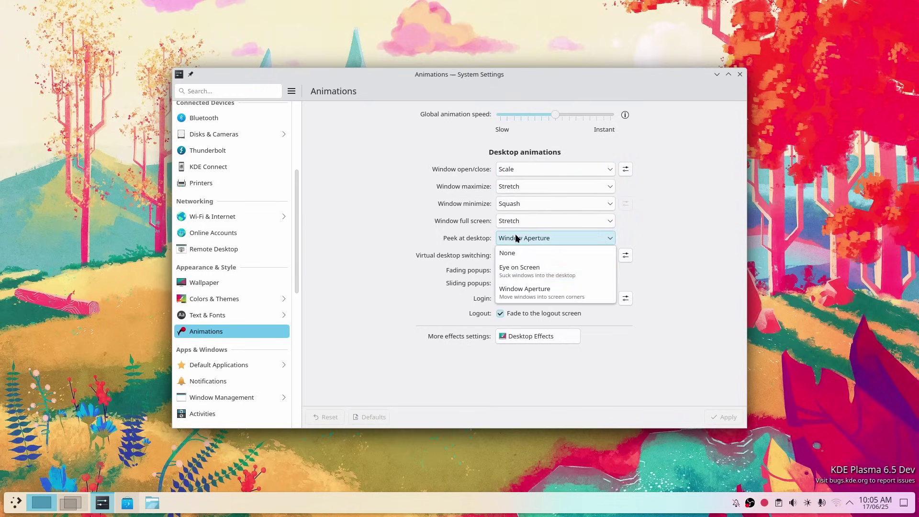
left_click(624, 391)
left_click(536, 255)
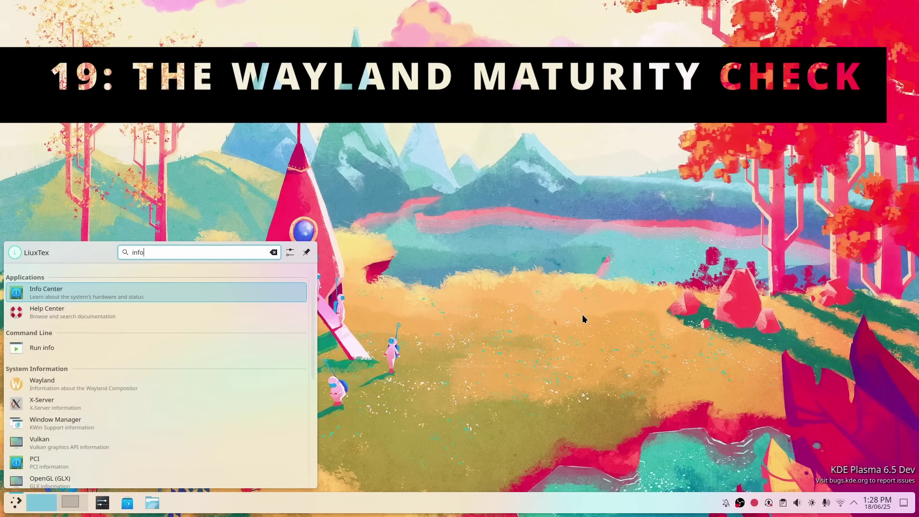
key("Return")
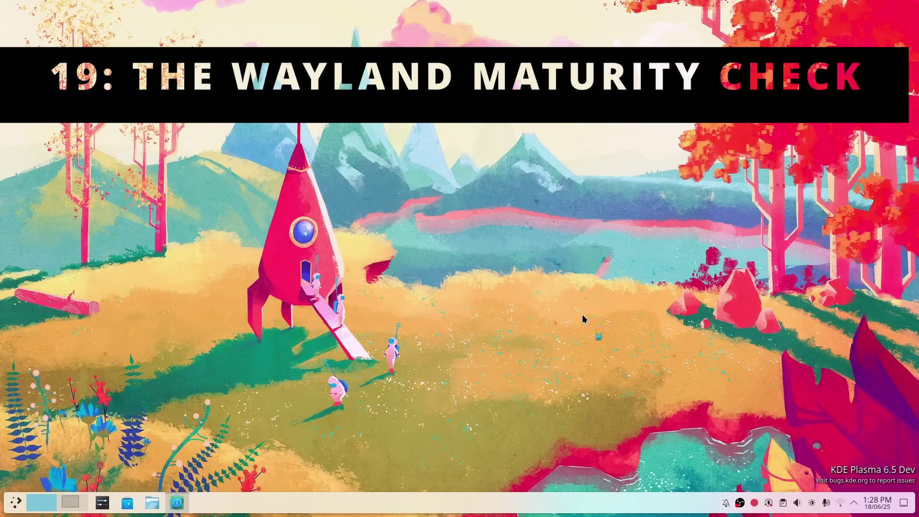
double_click(516, 260)
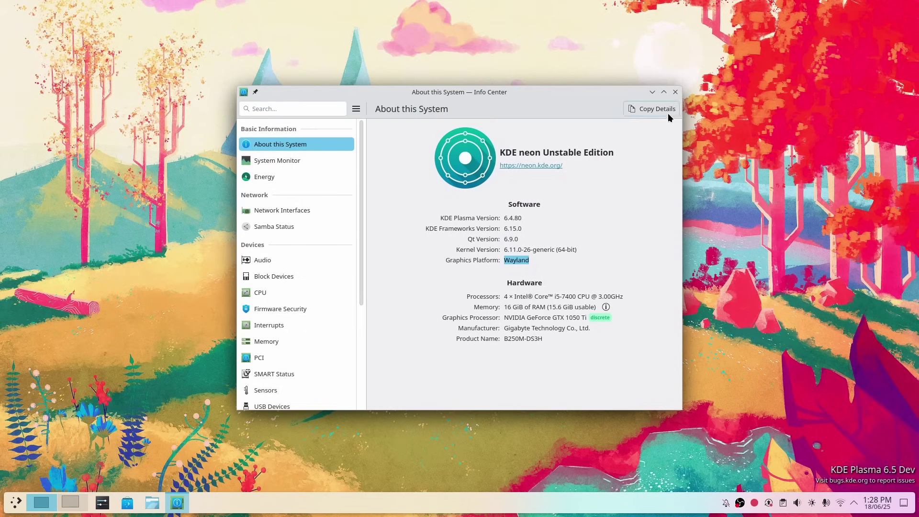
Close Info Center, open the Session settings, and return to the main categories.
left_click(675, 93)
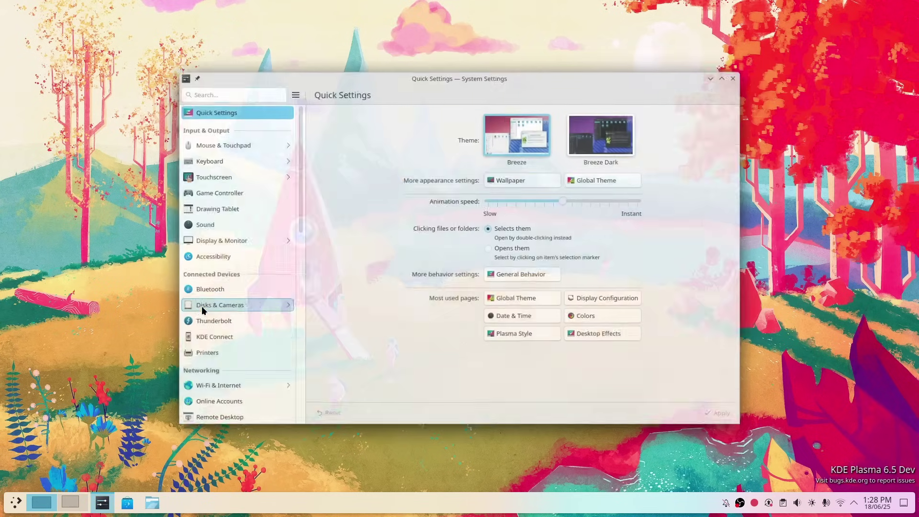
scroll(241, 268, "down", 8)
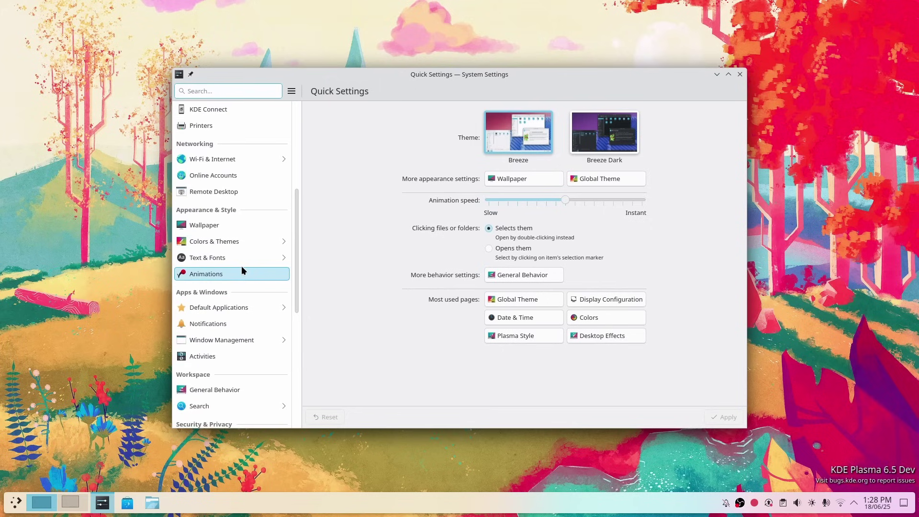
scroll(243, 271, "down", 9)
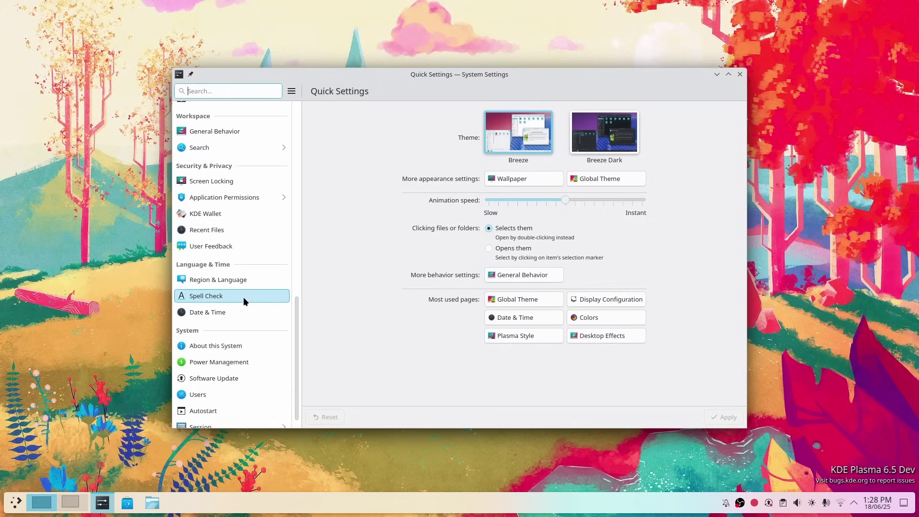
scroll(243, 297, "down", 1)
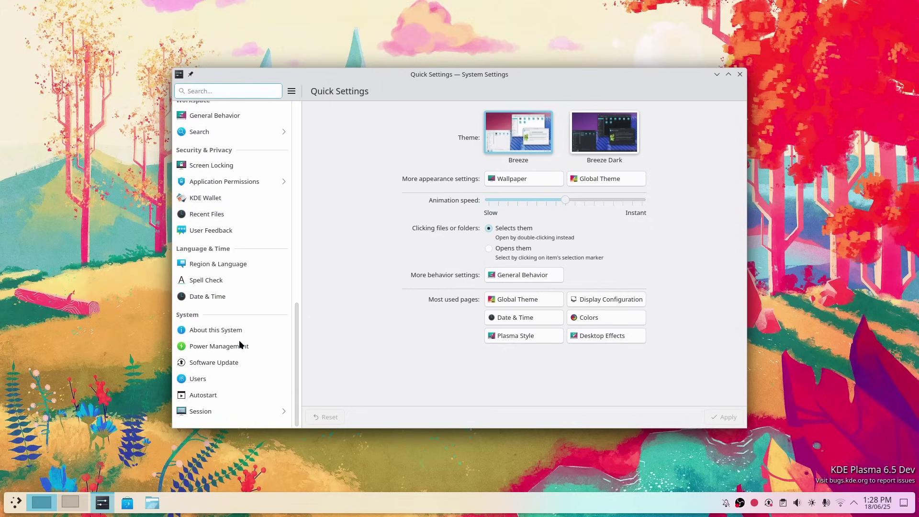
left_click(222, 409)
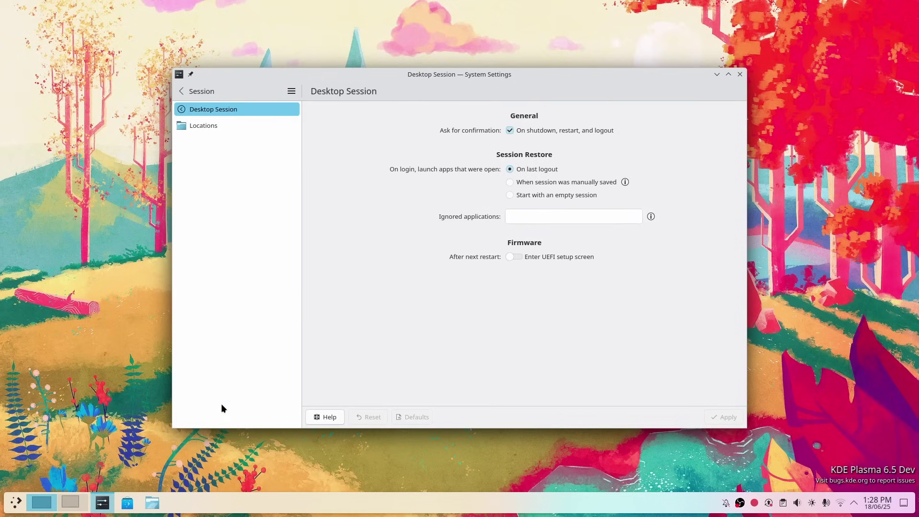
left_click(215, 91)
Enable number-pad mouse control in Accessibility's Mouse Navigation, apply, then disable it and apply.
scroll(241, 345, "up", 10)
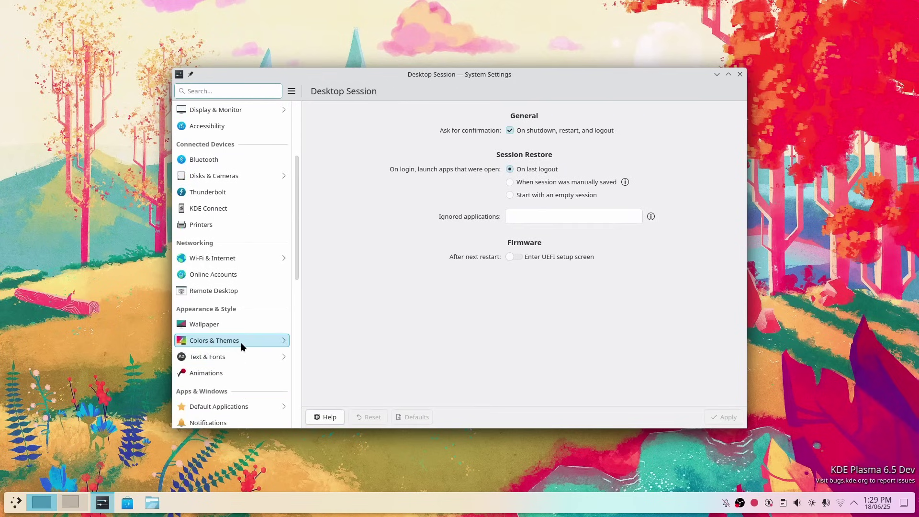
scroll(241, 343, "up", 5)
left_click(221, 214)
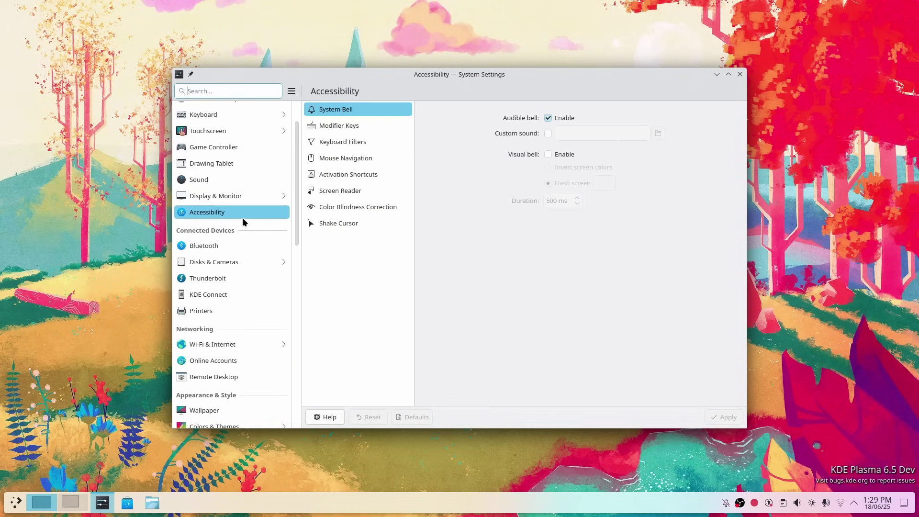
left_click(377, 163)
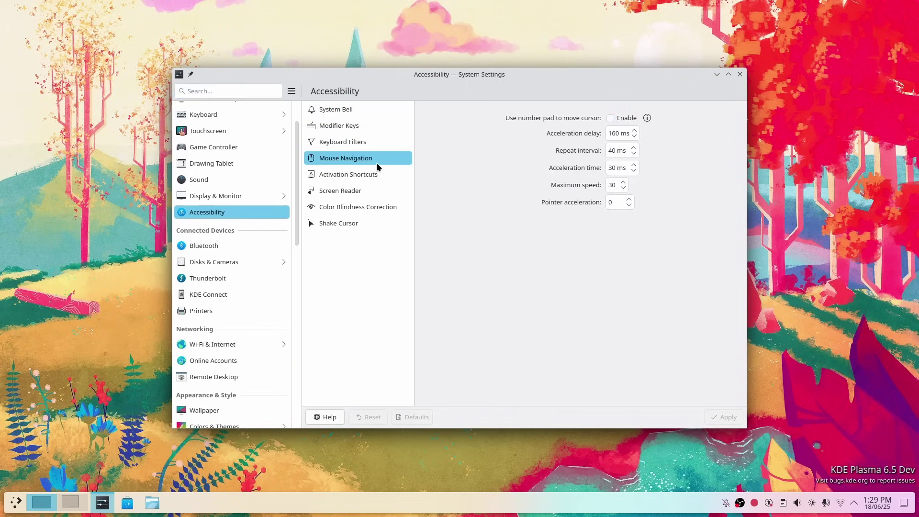
left_click(610, 118)
left_click(719, 416)
left_click(611, 118)
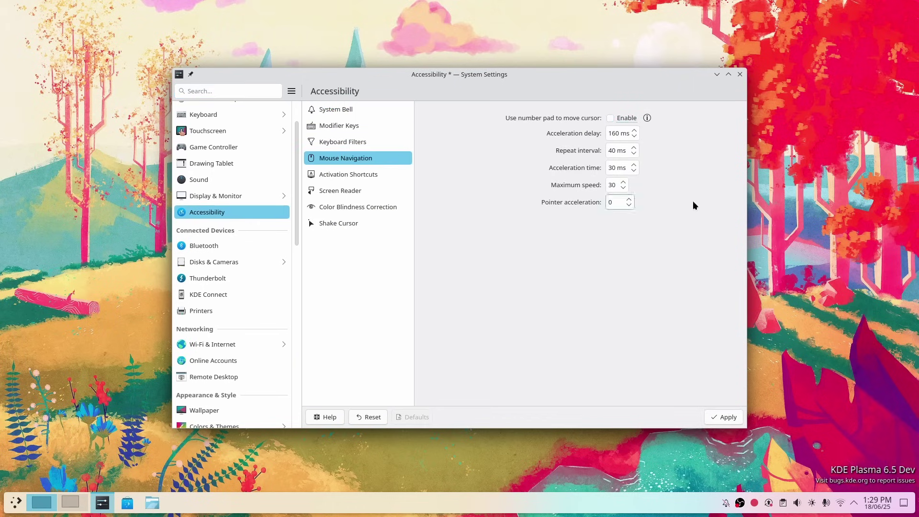
left_click(728, 417)
scroll(262, 209, "up", 1)
scroll(218, 354, "down", 2)
In Display & Monitor, keep 60.00 Hz, Built-in profile and Prefer efficiency; toggle screen tearing off and on.
scroll(217, 355, "up", 3)
left_click(232, 244)
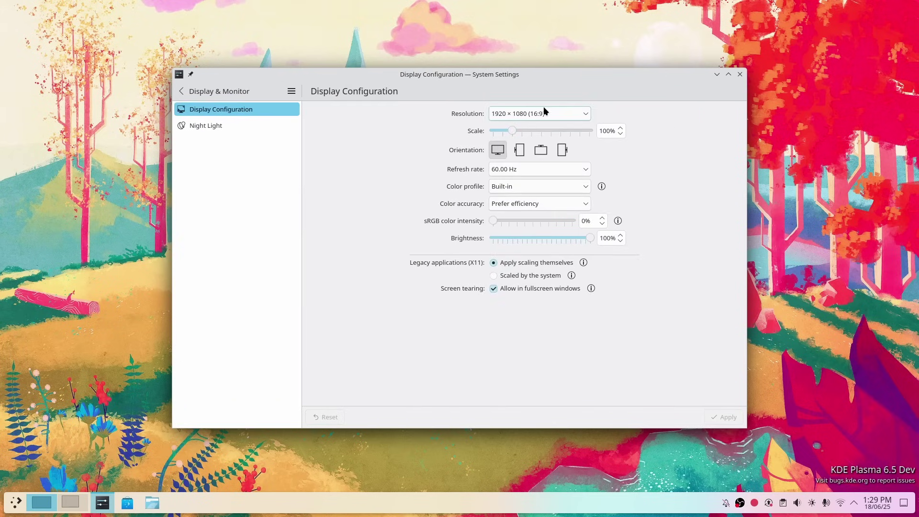
left_click(532, 165)
left_click(533, 165)
left_click(533, 182)
left_click(533, 182)
left_click(538, 205)
left_click(538, 205)
left_click(503, 289)
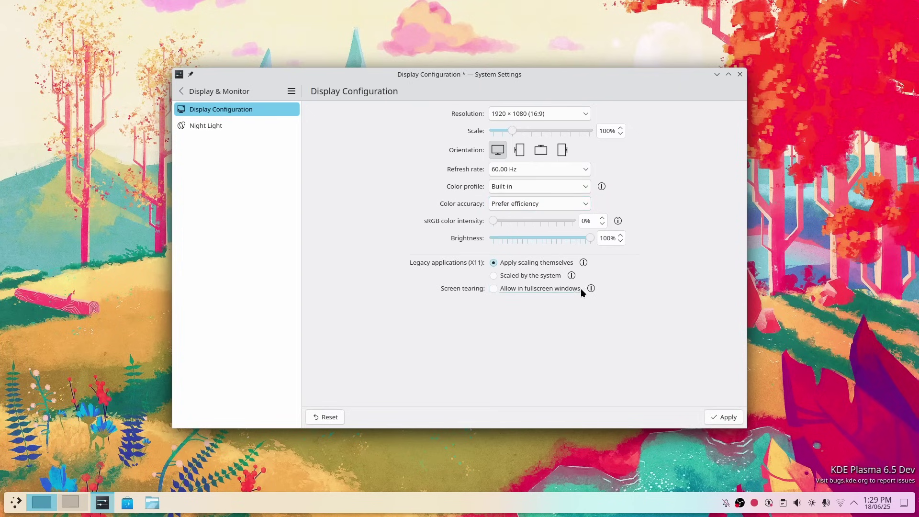
mouse_move(592, 289)
left_click(505, 290)
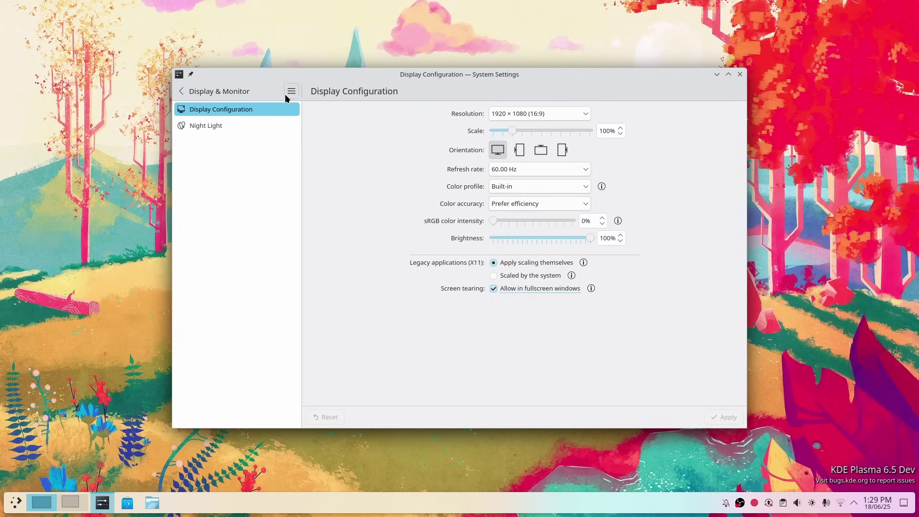
Set Night Light to always on with a night temperature of about 4,900K.
left_click(226, 126)
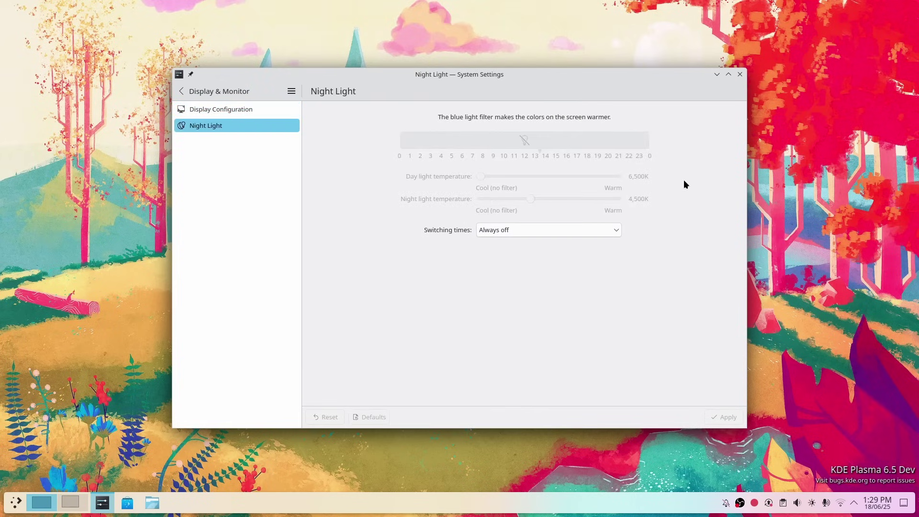
left_click(518, 231)
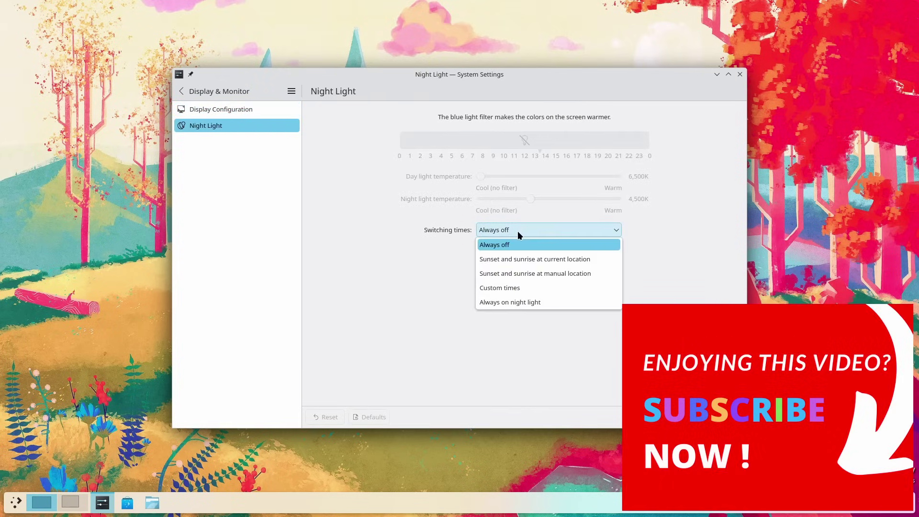
left_click(524, 301)
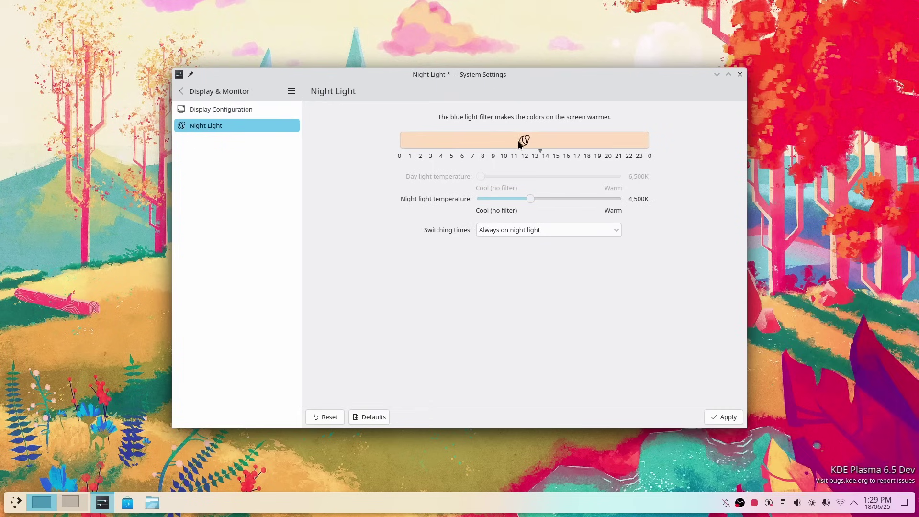
left_click_drag(530, 199, 511, 207)
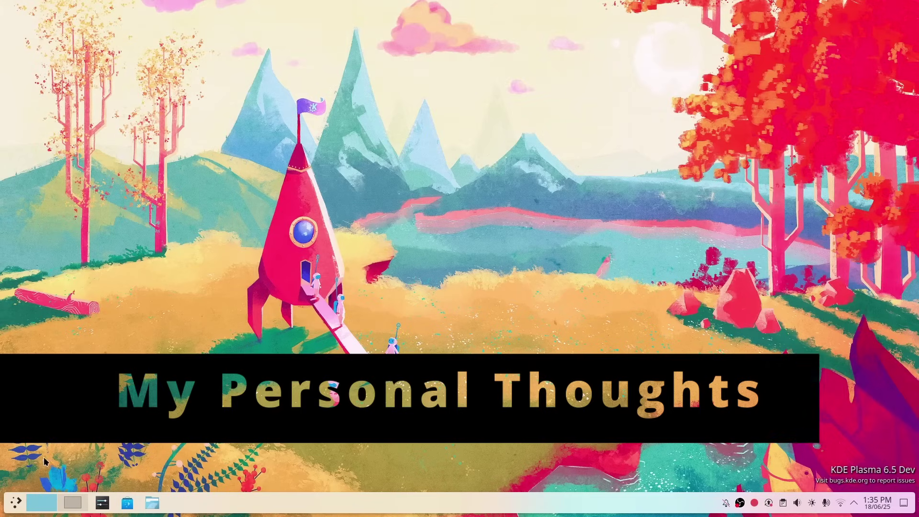
Browse the launcher's Development applications, then close the launcher and the desktop context menu.
key("super")
left_click(45, 316)
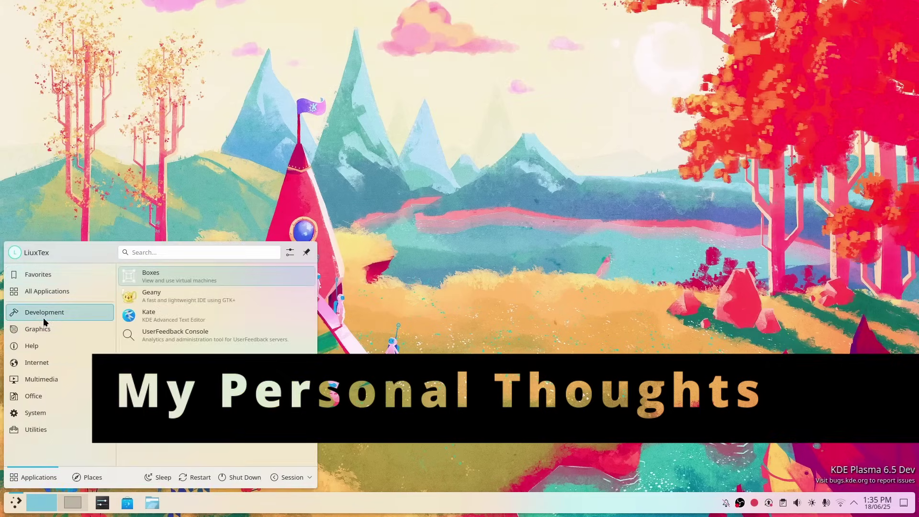
mouse_move(53, 345)
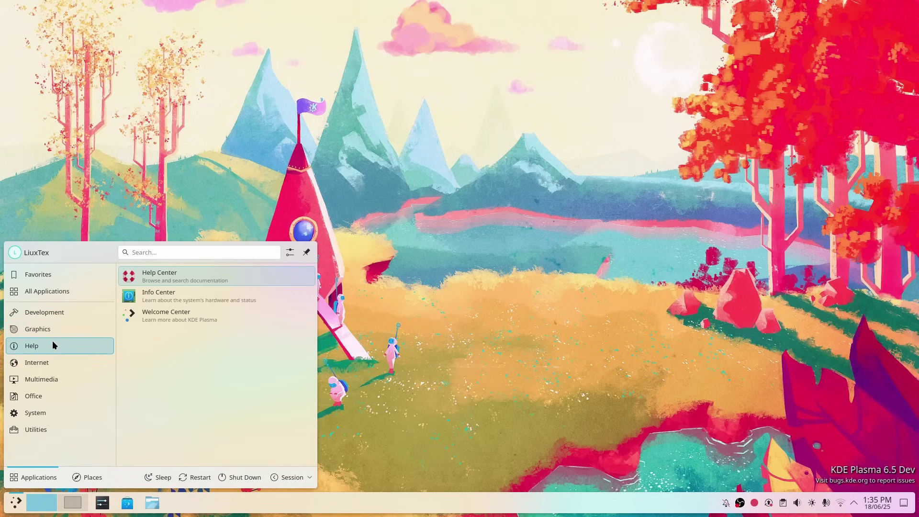
mouse_move(53, 363)
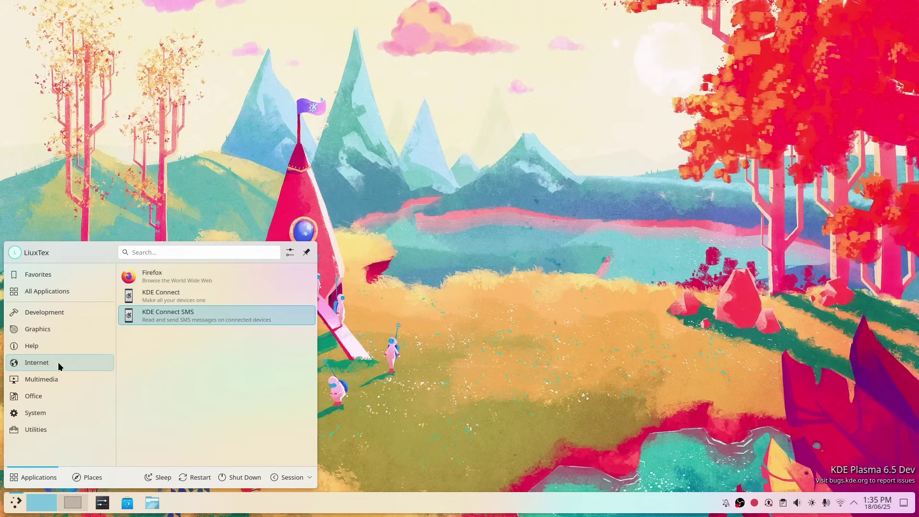
mouse_move(49, 429)
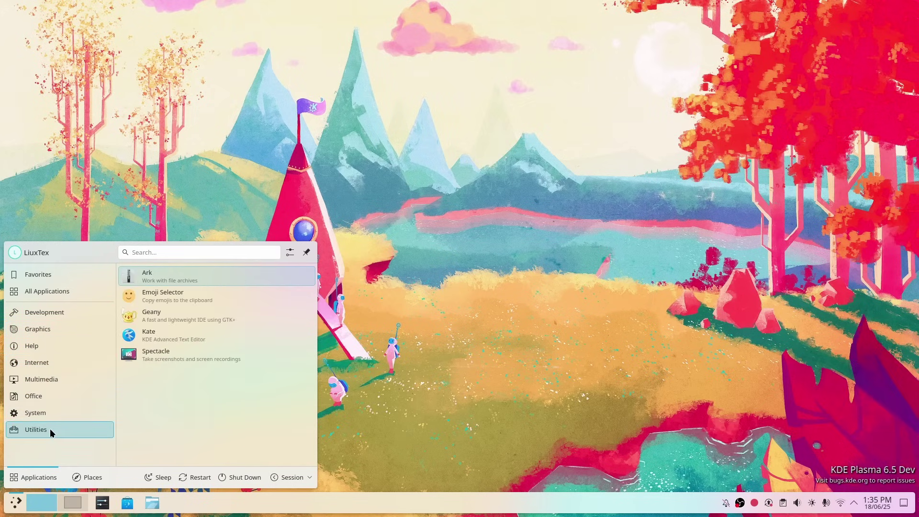
left_click(433, 401)
right_click(290, 226)
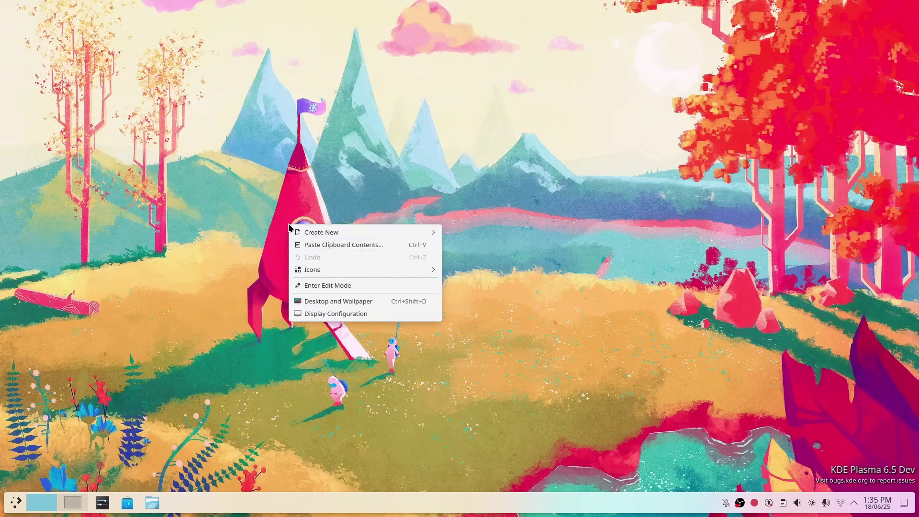
left_click(550, 377)
Flip the June calendar to next month and back, then peek at status and notifications.
left_click(870, 500)
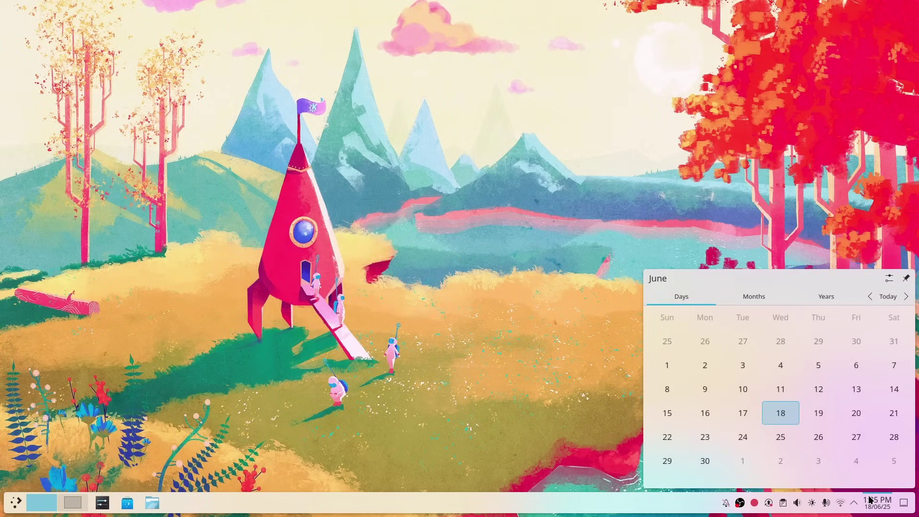
left_click(909, 296)
left_click(889, 297)
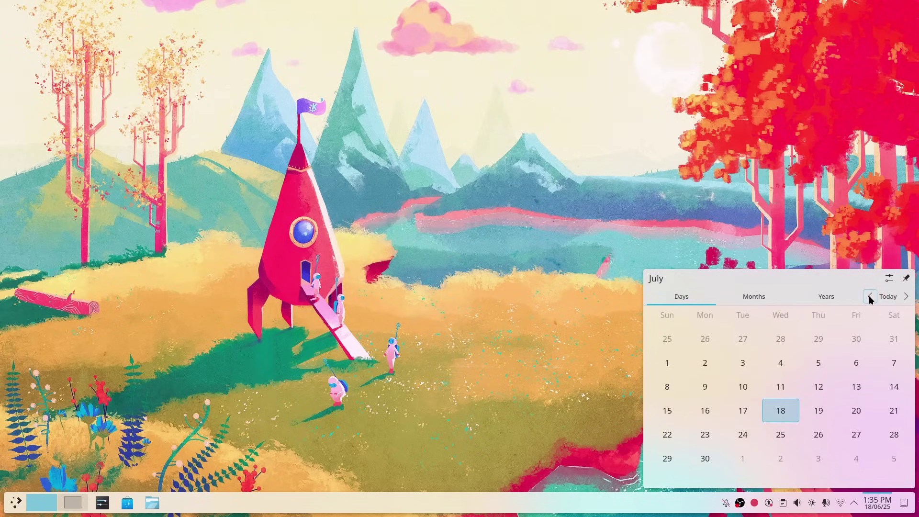
left_click(802, 137)
left_click(855, 499)
left_click(855, 500)
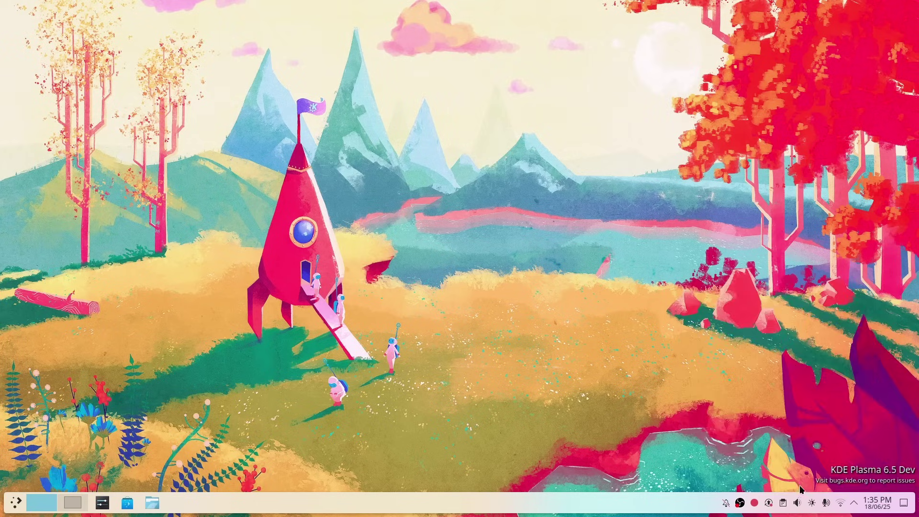
Dim and restore screen brightness, then look over the audio volume controls.
left_click(812, 504)
left_click_drag(856, 315, 918, 319)
left_click(821, 216)
left_click(798, 503)
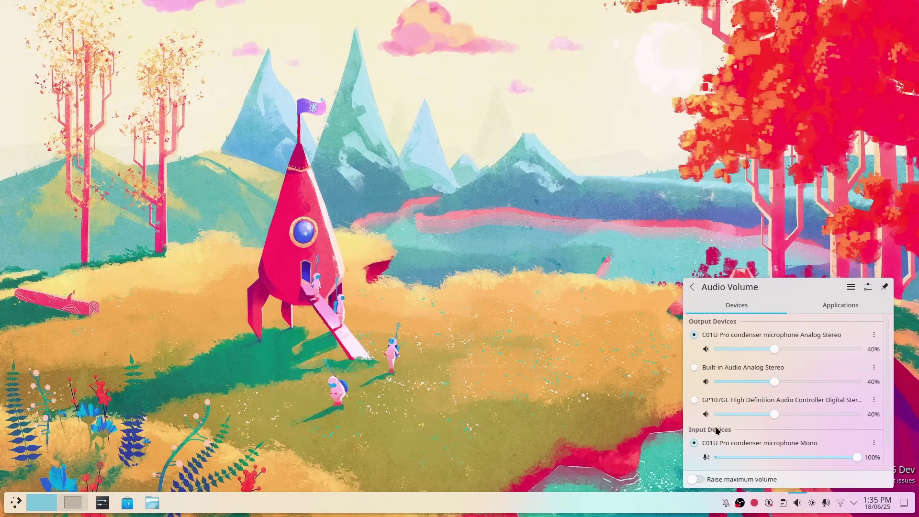
left_click(585, 410)
Scroll through the clipboard history, view available software updates, and dismiss the desktop context menu.
left_click(783, 502)
scroll(769, 377, "down", 2)
scroll(769, 377, "up", 2)
left_click(823, 281)
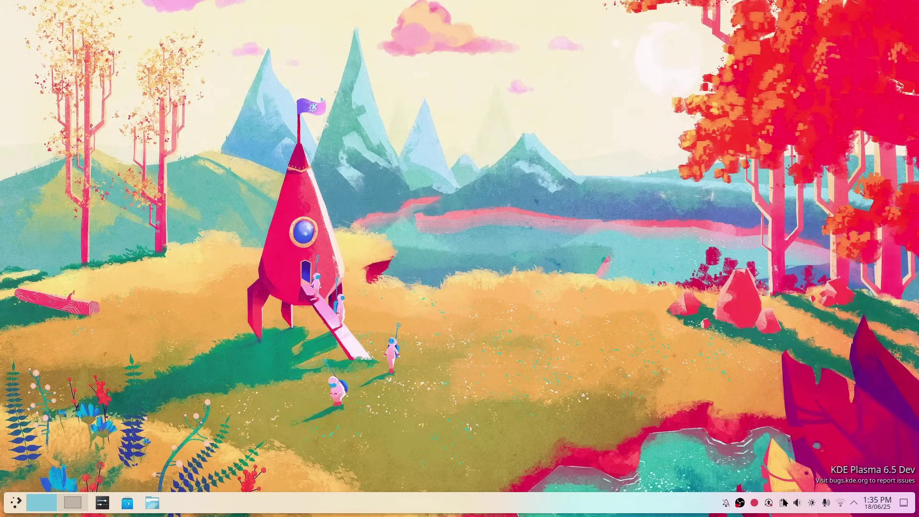
left_click(768, 502)
left_click(753, 36)
right_click(502, 245)
left_click(501, 246)
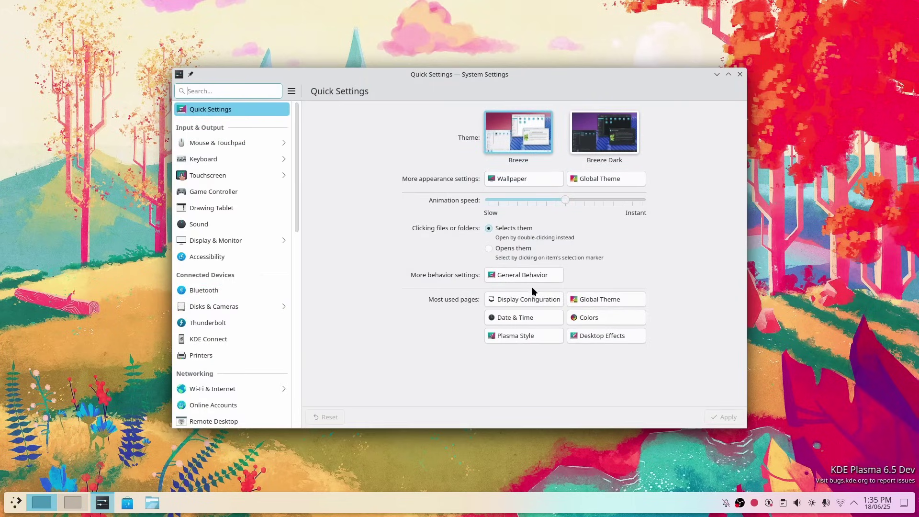
Browse the Mouse, Touchpad and Screen Edges settings pages.
left_click(258, 148)
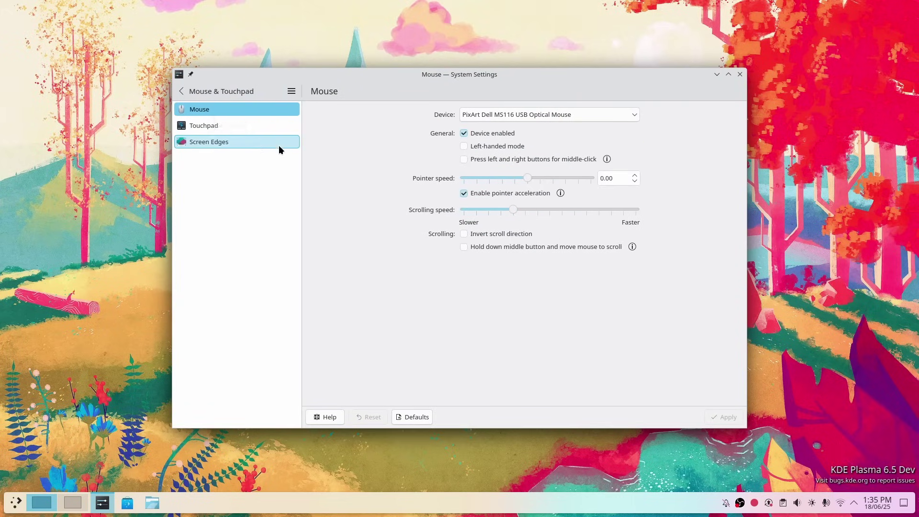
left_click(252, 128)
left_click(259, 143)
left_click(181, 91)
Look up Dolphin's launch shortcut under Keyboard > Shortcuts and try it with Ctrl+Q.
left_click(223, 164)
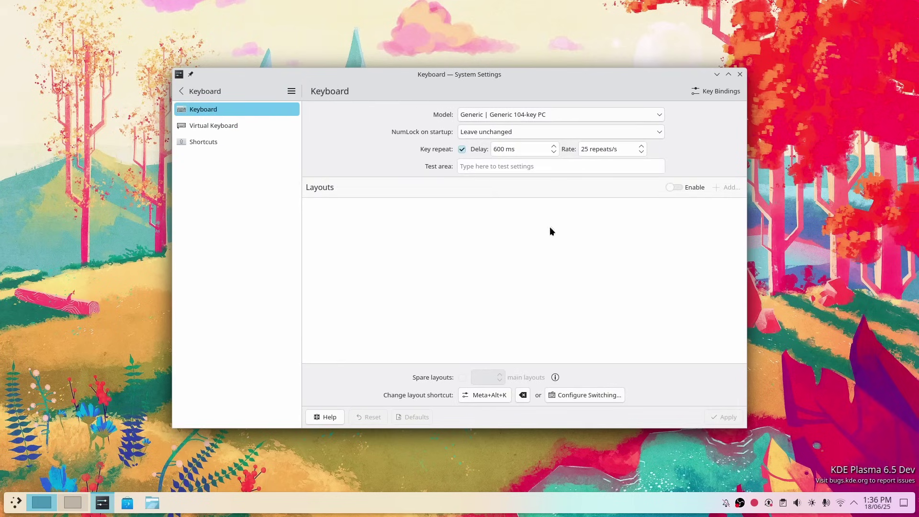
left_click(192, 139)
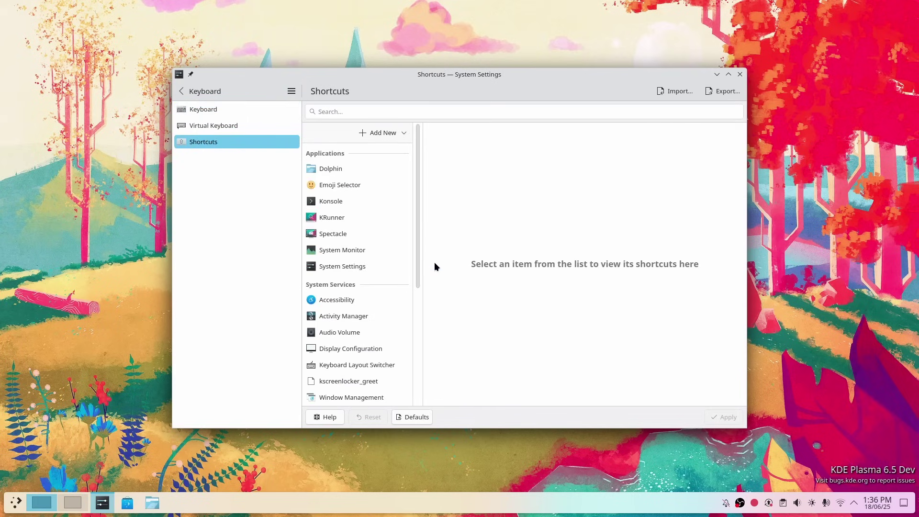
left_click(329, 170)
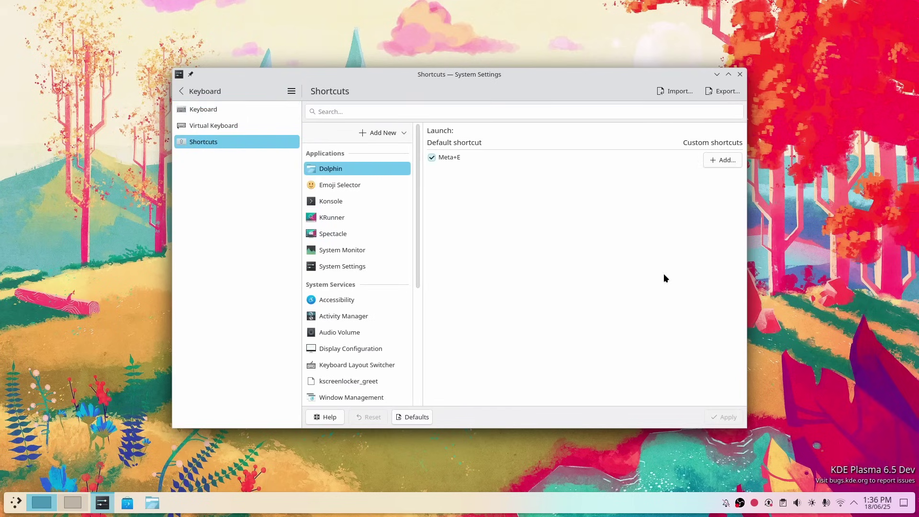
key("ctrl+q")
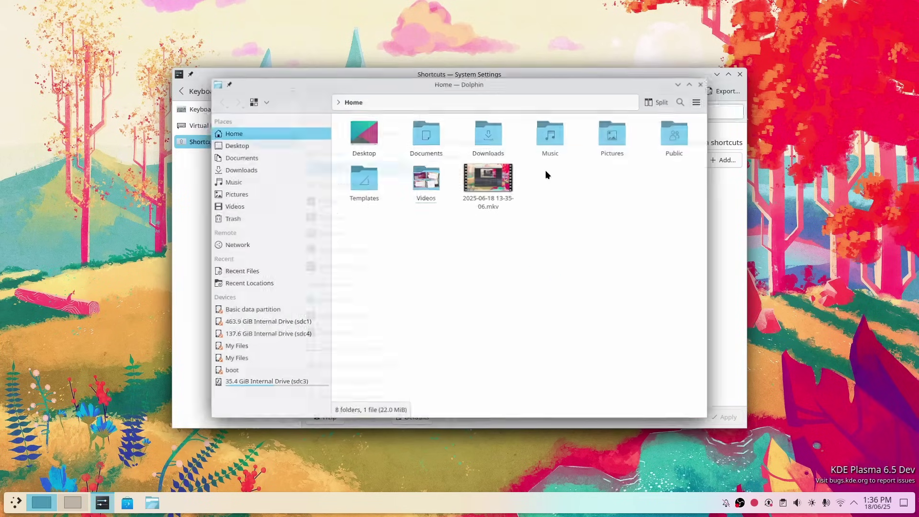
left_click(206, 92)
View the Touchscreen settings and its gestures page.
left_click(211, 178)
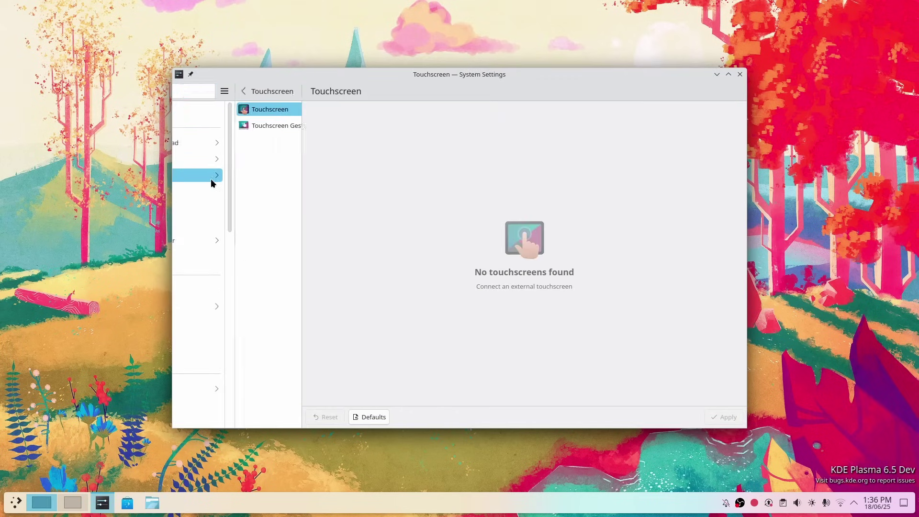
left_click(249, 125)
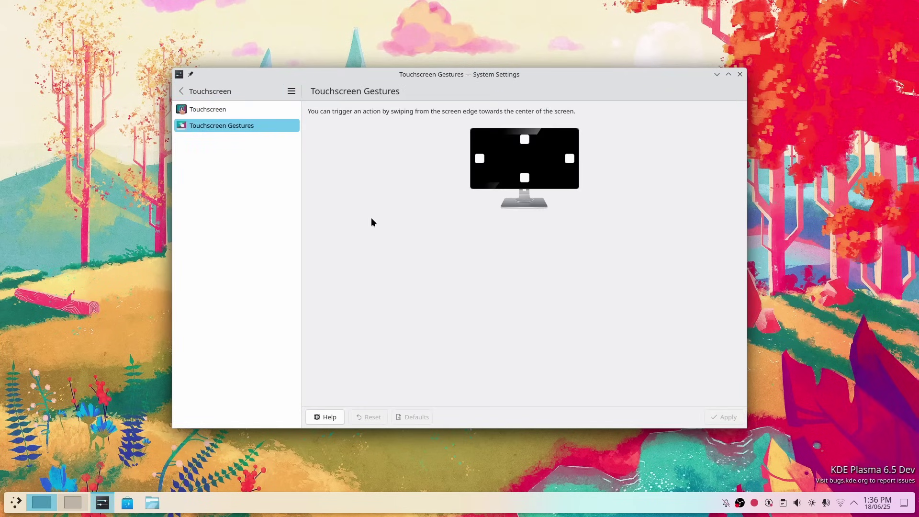
left_click(193, 93)
Check the Game Controller, Drawing Tablet and Sound pages, ending at Display Configuration.
left_click(225, 192)
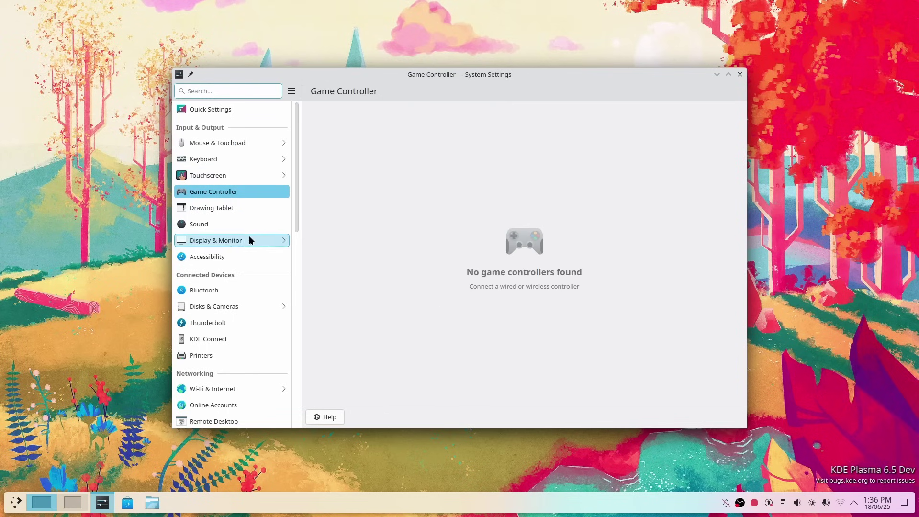
left_click(217, 209)
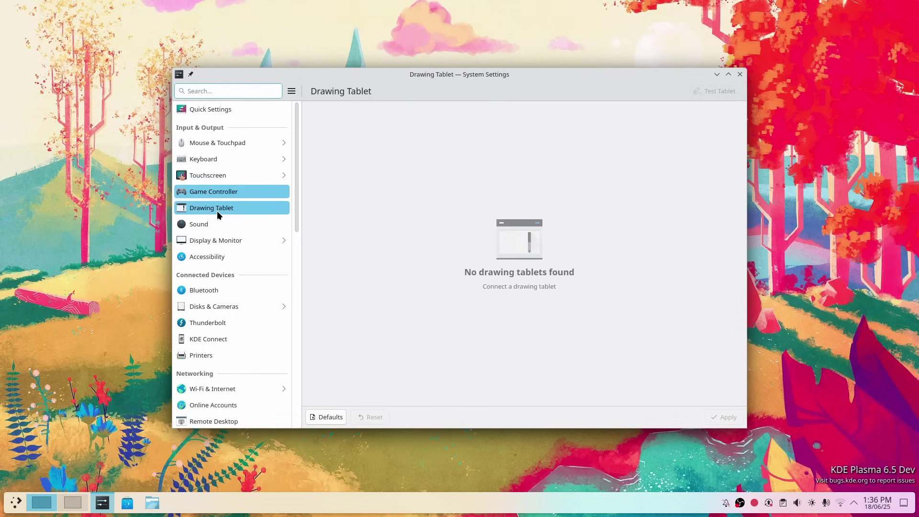
left_click(194, 228)
scroll(579, 292, "down", 4)
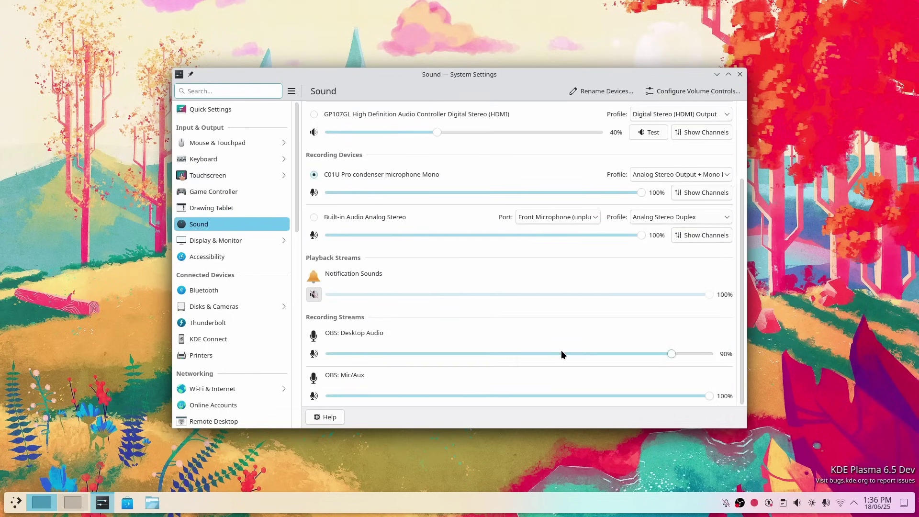
left_click(229, 240)
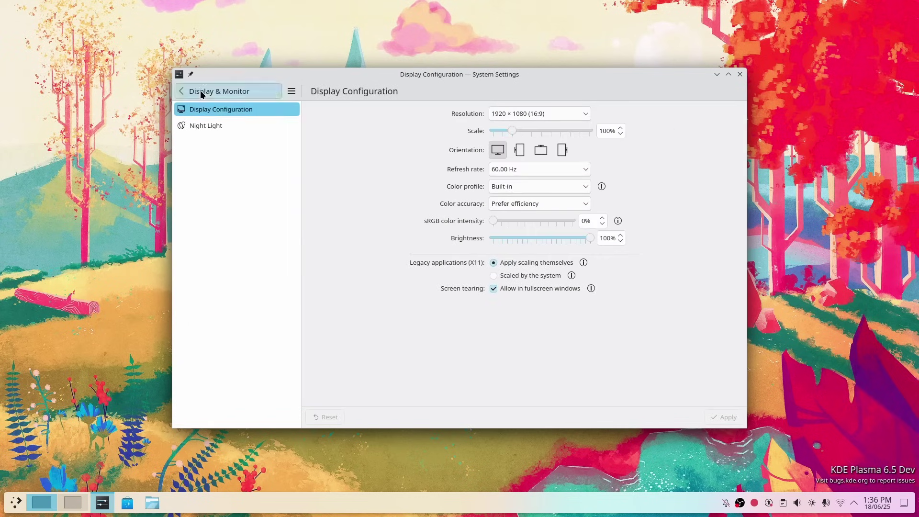
Browse the available wallpaper choices.
left_click(201, 93)
scroll(241, 251, "down", 3)
left_click(230, 340)
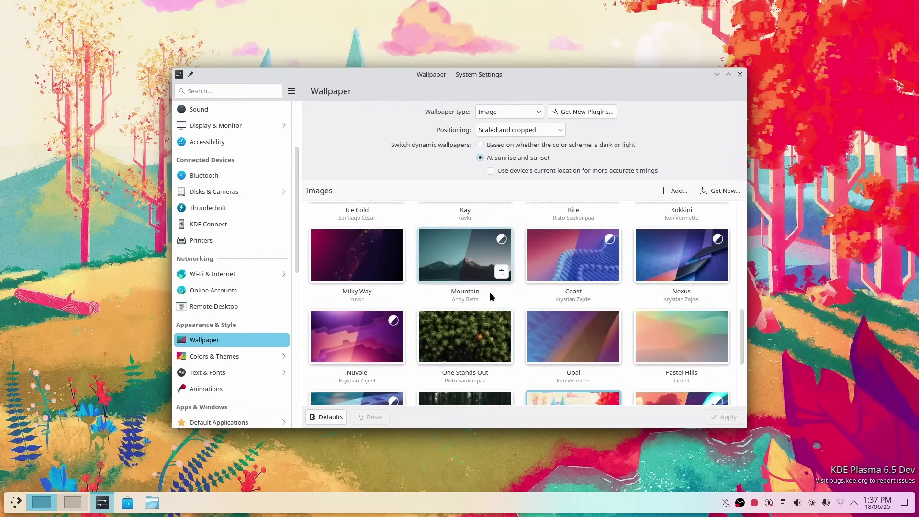
View the Global Theme options Breeze, Breeze Dark and Breeze Twilight, then Text & Fonts.
scroll(490, 292, "up", 3)
left_click(233, 356)
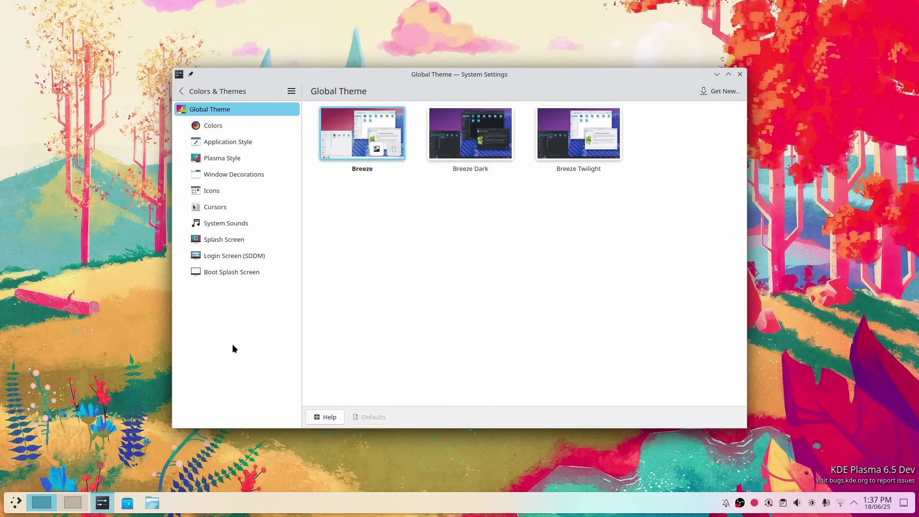
left_click(181, 91)
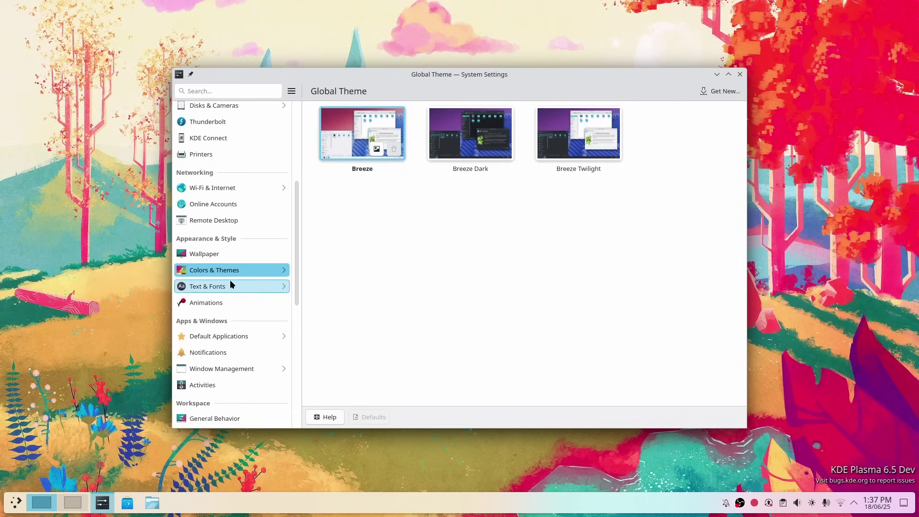